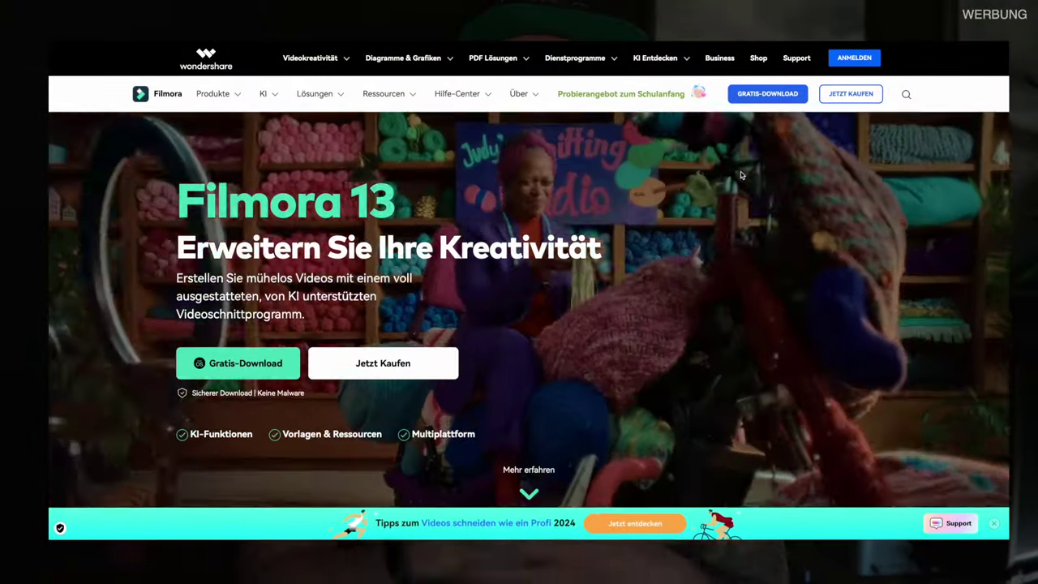
Scroll down the file list to find the van drone clip DJI_0699.MOV
scroll(442, 126, "down", 3)
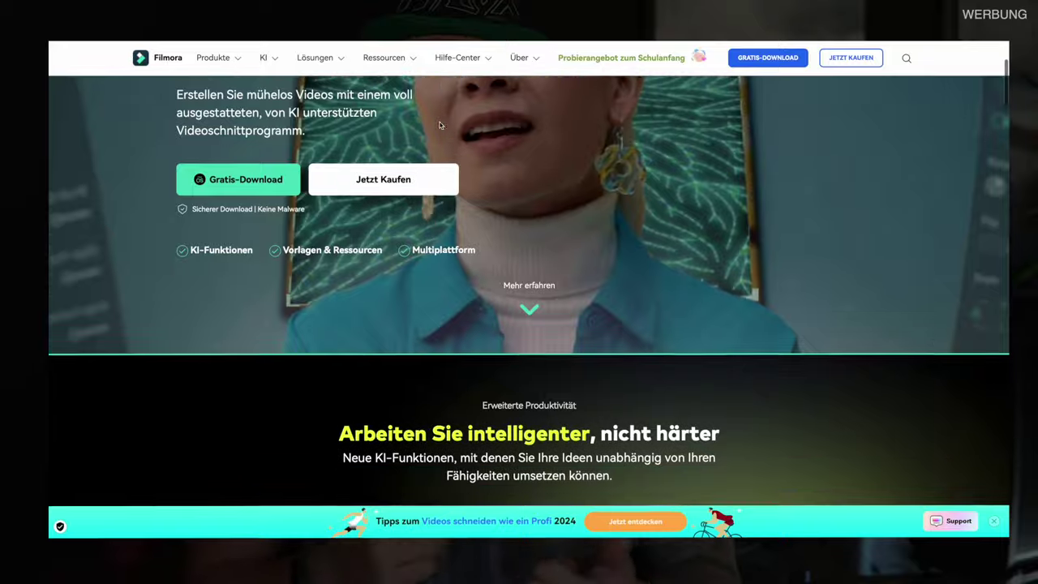
scroll(449, 131, "down", 3)
scroll(448, 131, "down", 1)
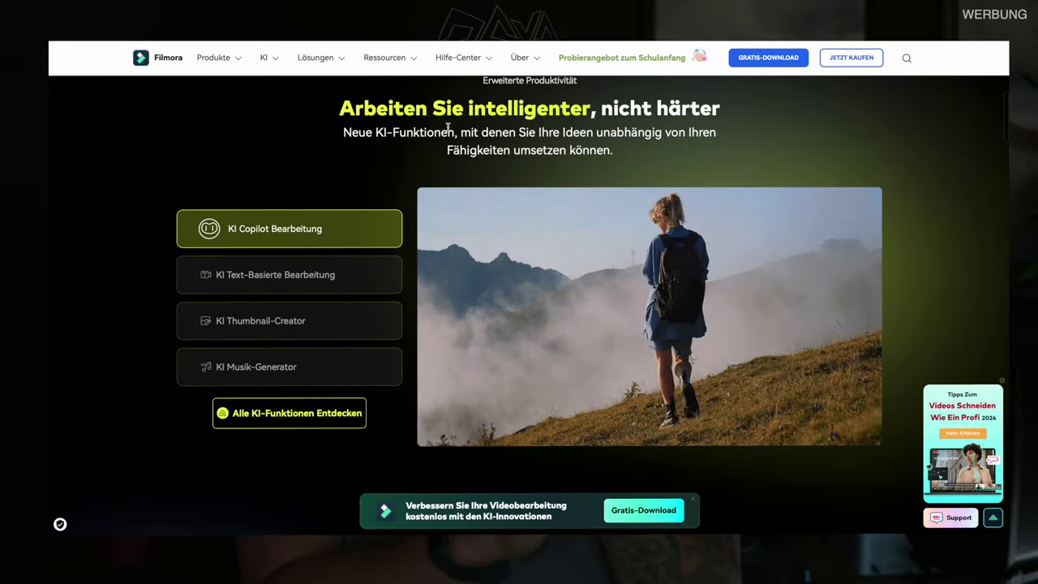
scroll(449, 128, "down", 1)
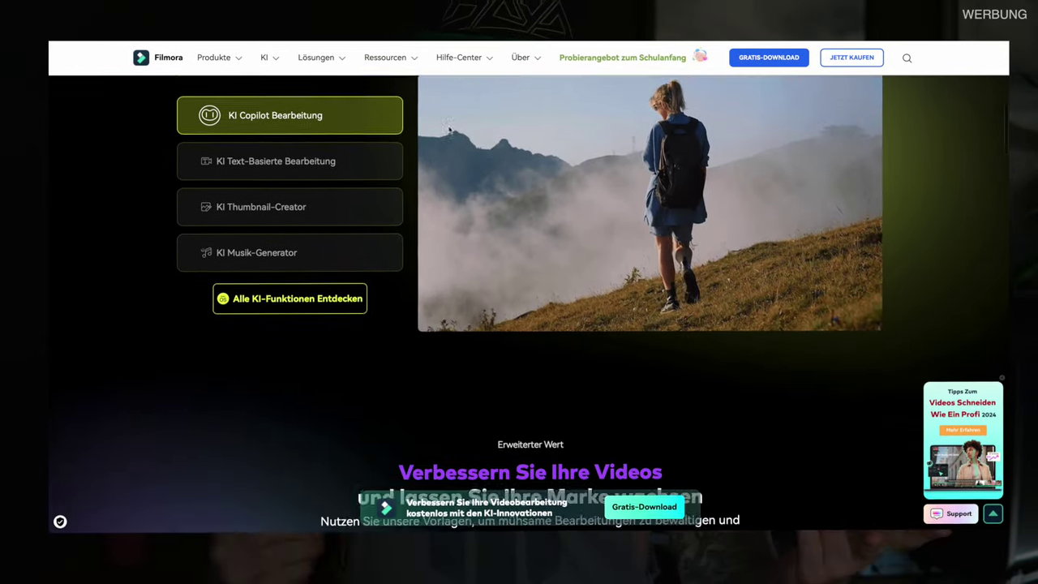
scroll(449, 128, "down", 2)
scroll(448, 128, "down", 2)
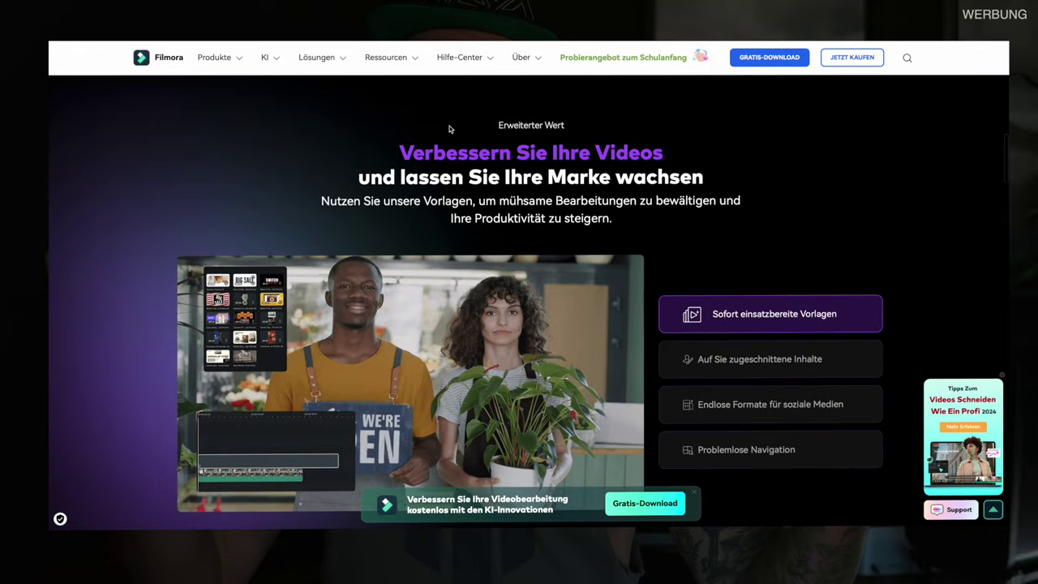
scroll(449, 128, "down", 1)
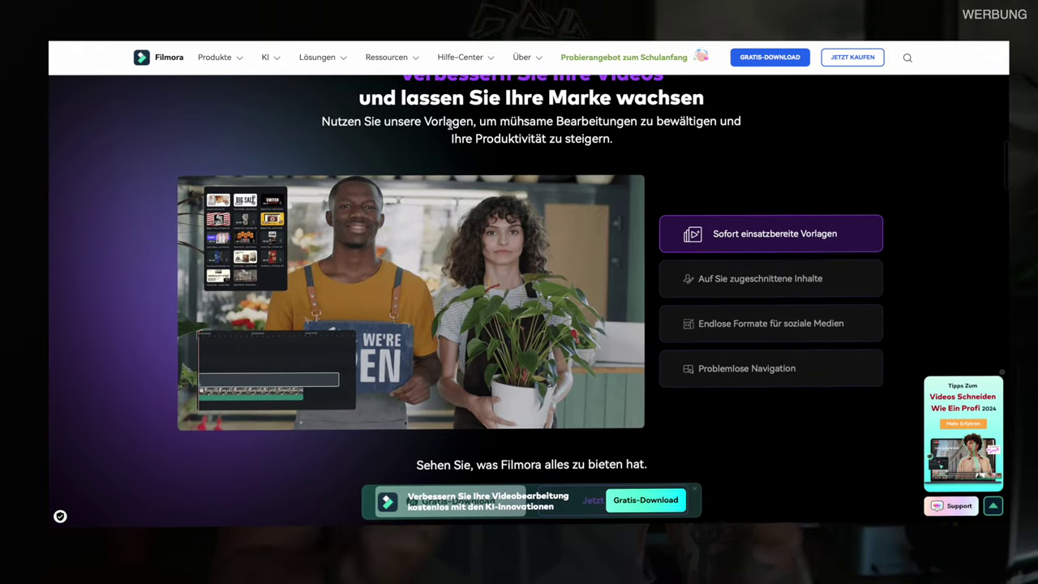
scroll(449, 123, "down", 2)
scroll(449, 123, "down", 2)
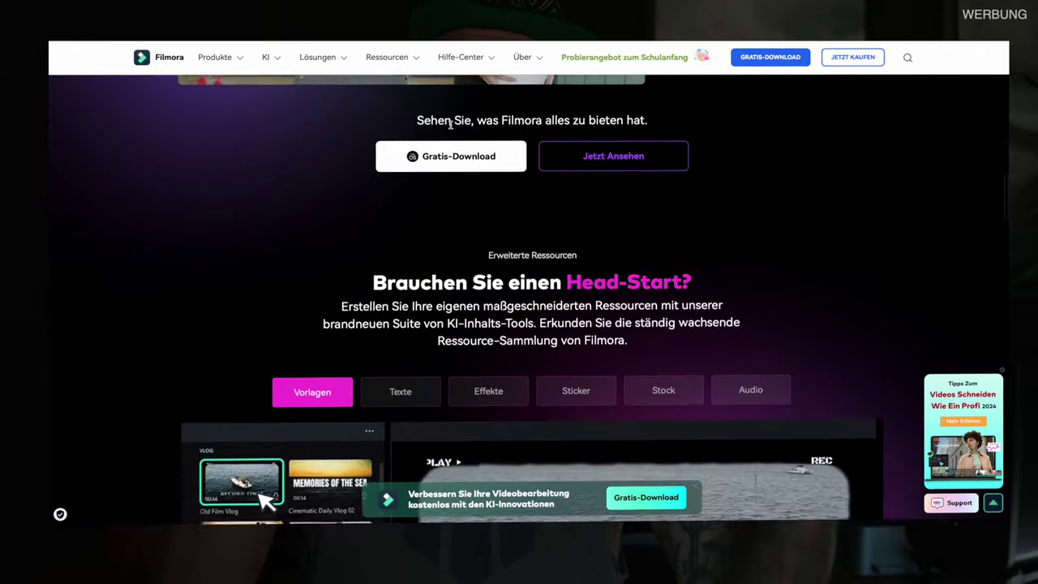
scroll(450, 124, "down", 1)
scroll(450, 124, "down", 2)
scroll(450, 124, "down", 1)
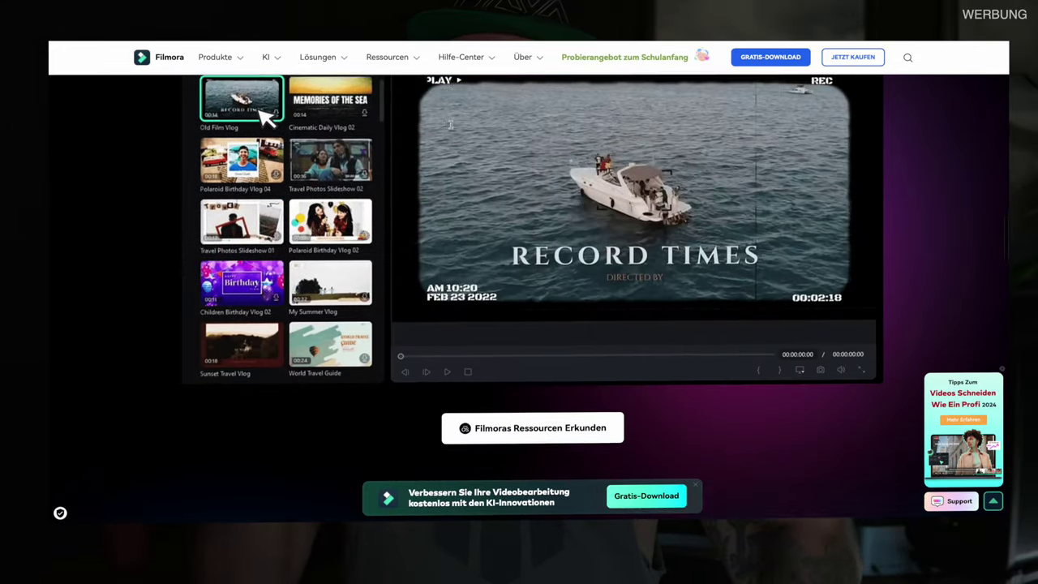
scroll(450, 124, "down", 2)
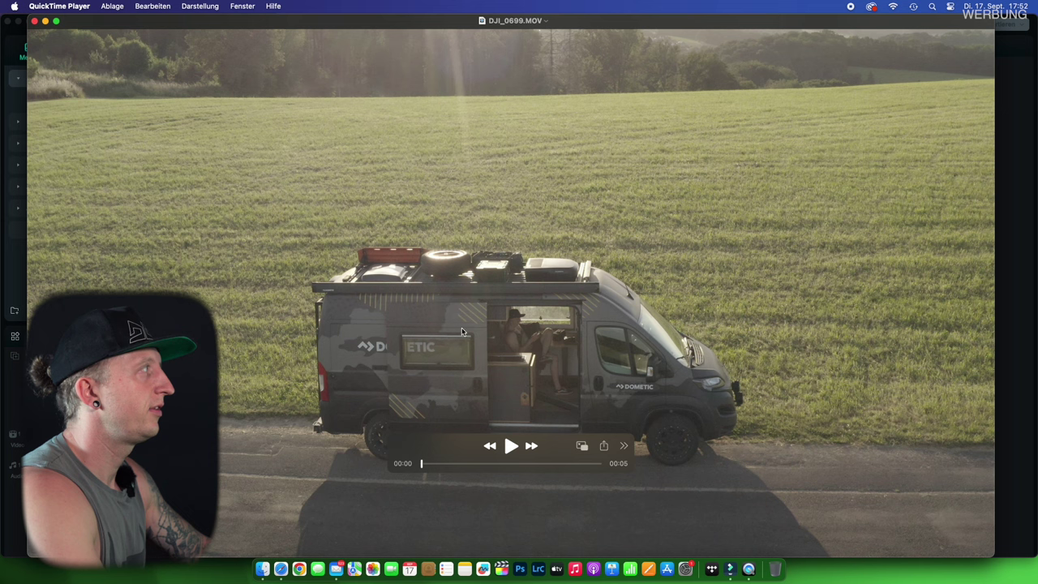
Close the QuickTime preview of DJI_0699.MOV
left_click(34, 21)
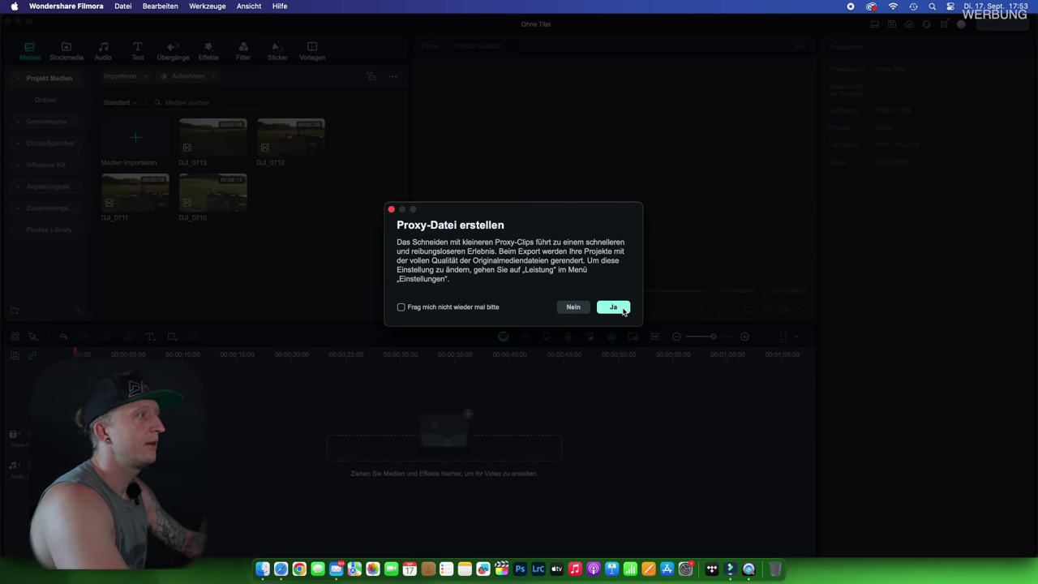
Answer 'Ja' to create proxy files for clips DJI_0710–DJI_0713
left_click(622, 310)
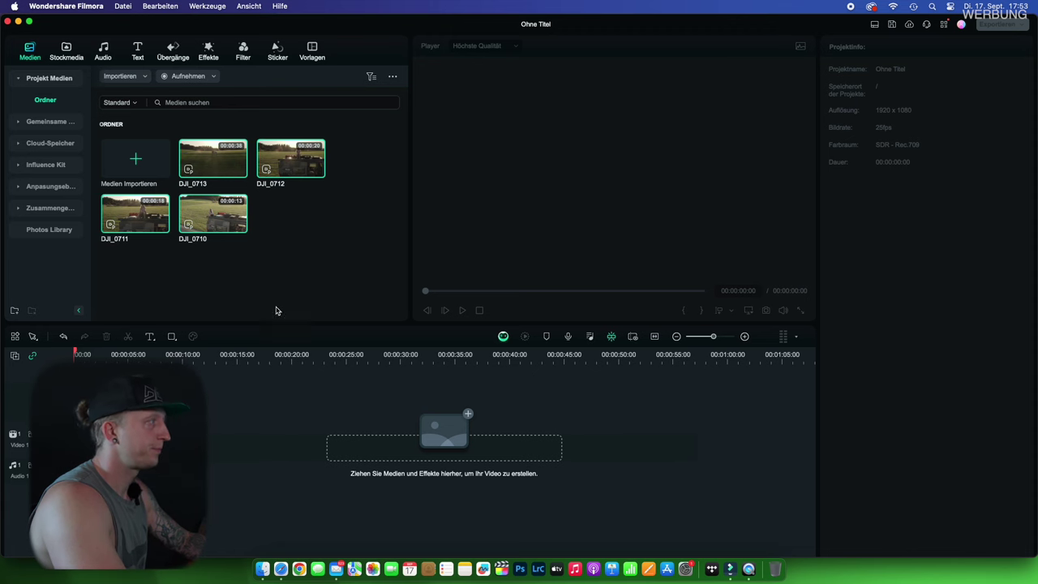
Open the Abschluss Video > FX30 folder and preview clip C4448.MP4
left_click(262, 568)
left_click(592, 132)
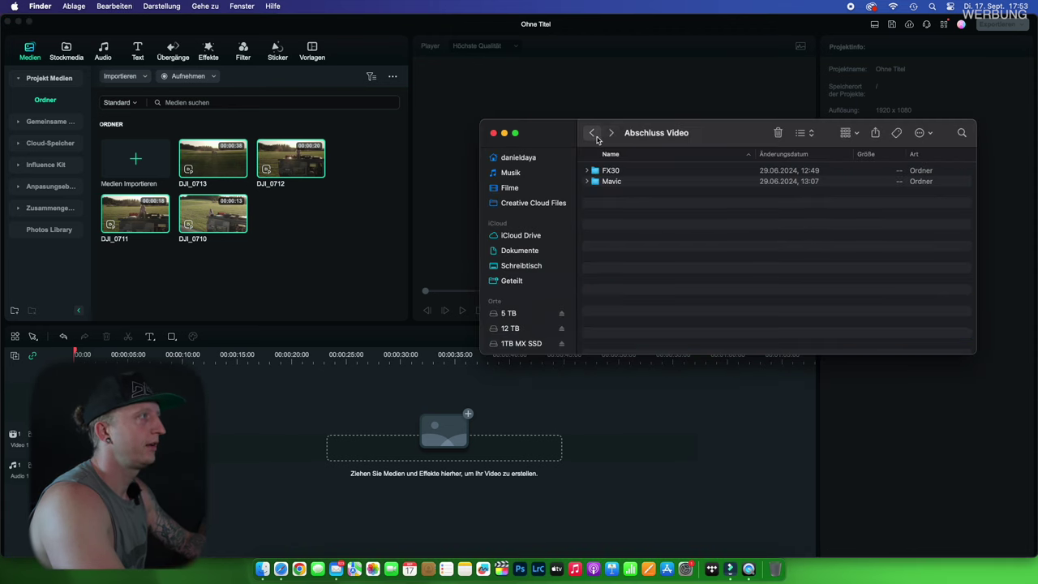
double_click(632, 173)
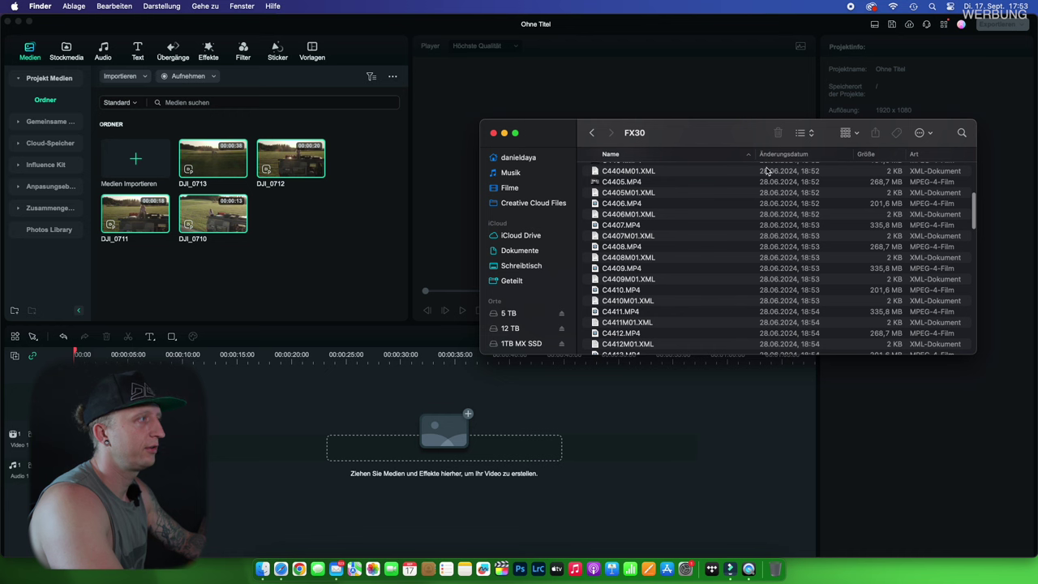
scroll(669, 232, "down", 5)
scroll(672, 324, "down", 5)
scroll(672, 327, "down", 3)
left_click(656, 332)
key("space")
key("space")
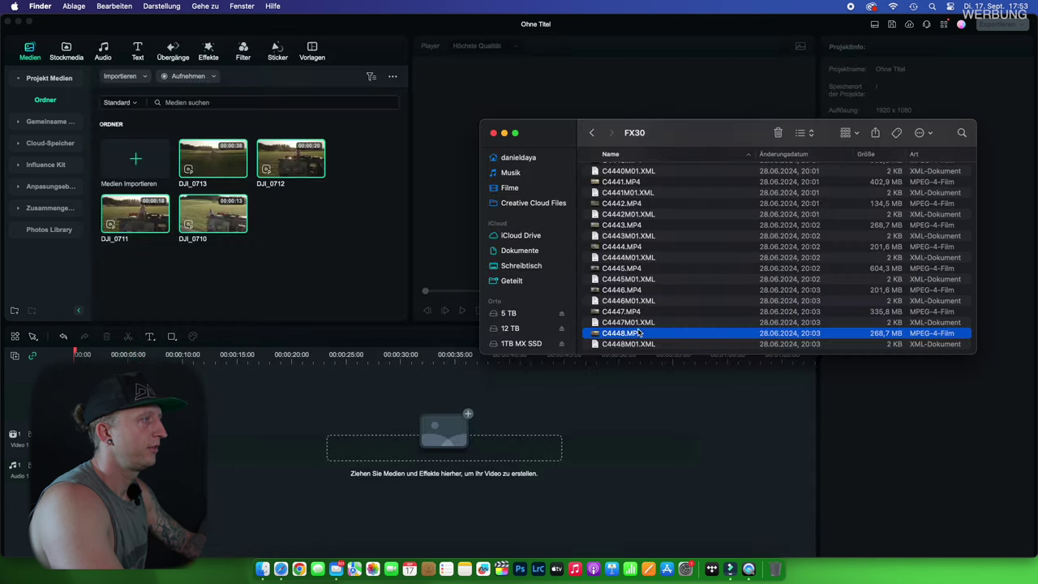
Add clips C4447 through C4441 to the MP4 selection
left_click(650, 312, "super")
left_click(658, 290, "super")
left_click(659, 268, "super")
left_click(659, 248, "super")
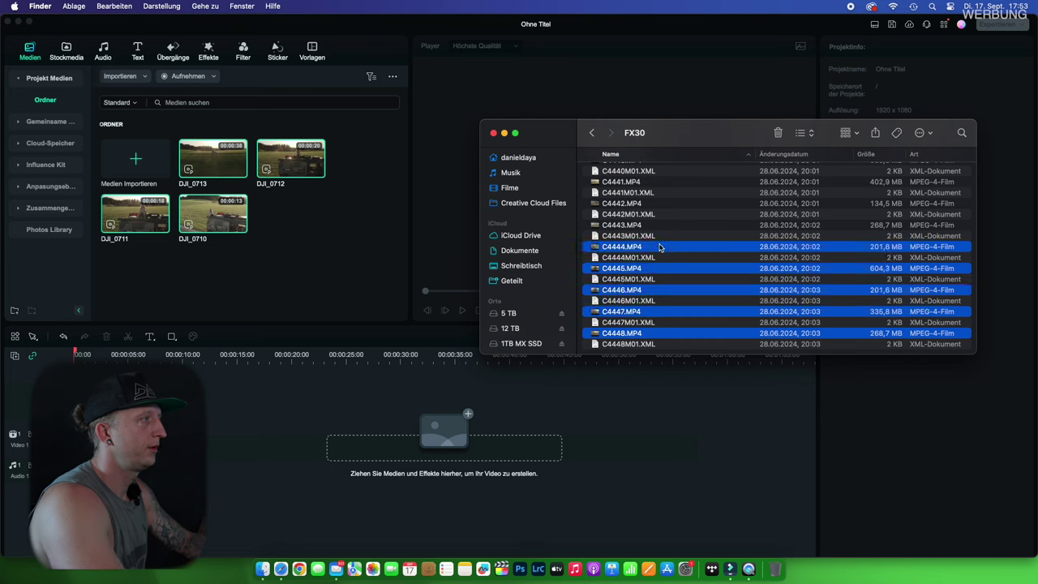
left_click(661, 225, "super")
left_click(662, 203, "super")
left_click(660, 183, "super")
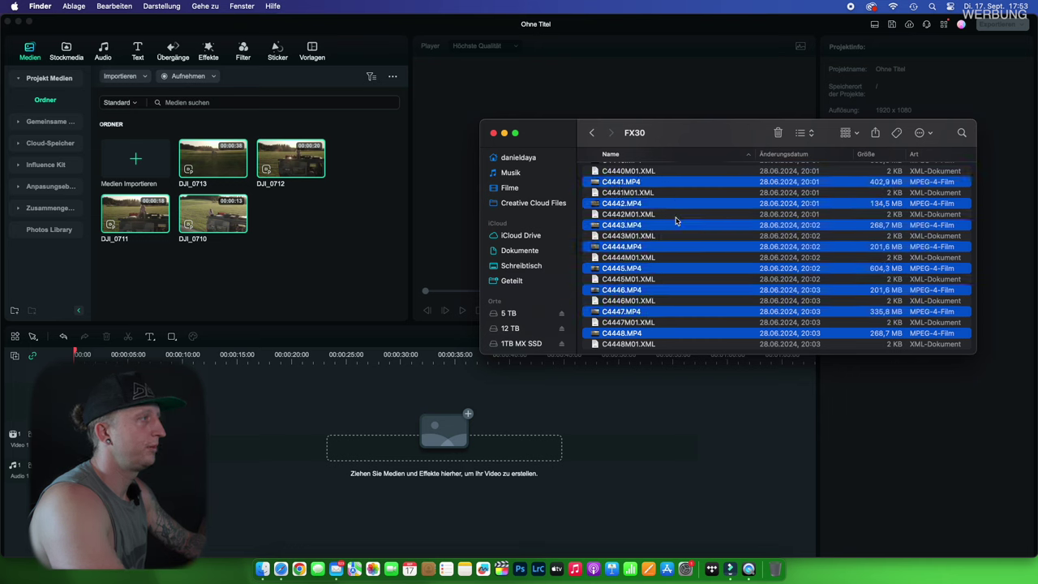
Extend the selection to C4440–C4435 and drag all clips into Filmora's Medien panel
scroll(660, 230, "up", 4)
left_click(656, 242, "super")
left_click(660, 219, "super")
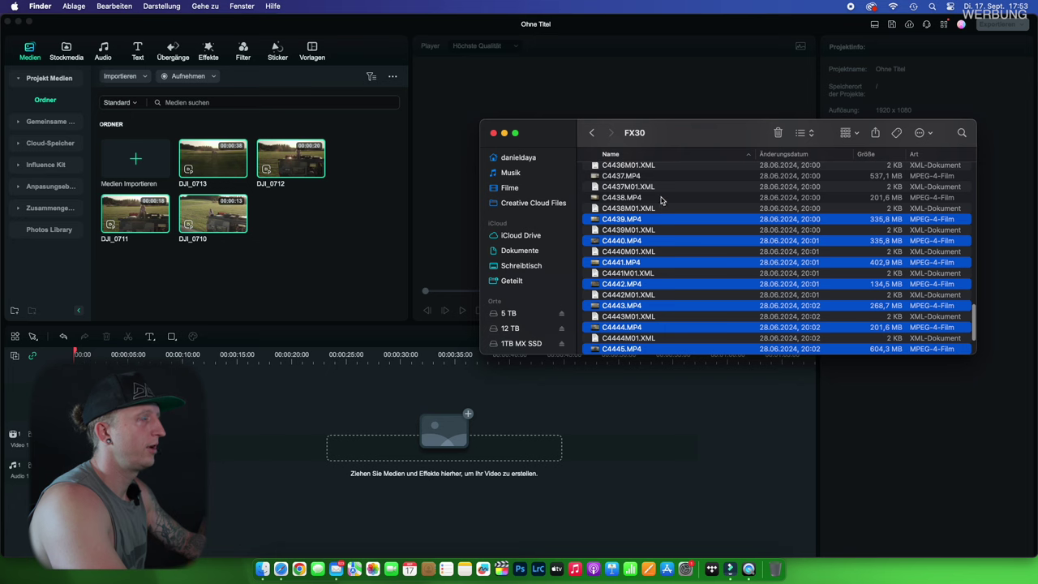
left_click(662, 198, "super")
left_click(663, 176, "super")
scroll(655, 231, "up", 5)
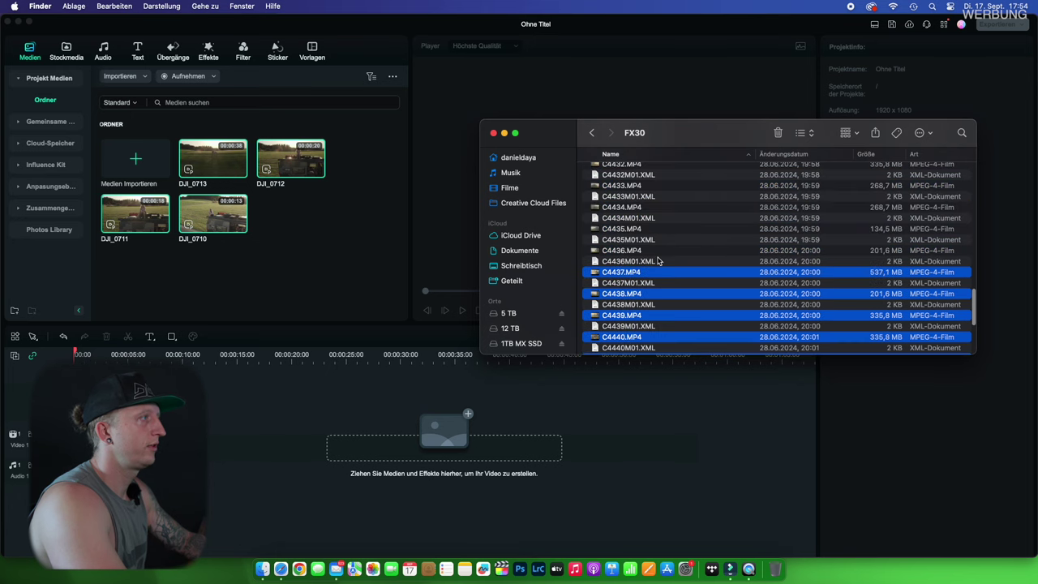
left_click(661, 250, "super")
left_click(660, 230, "super")
left_click_drag(660, 231, 327, 249)
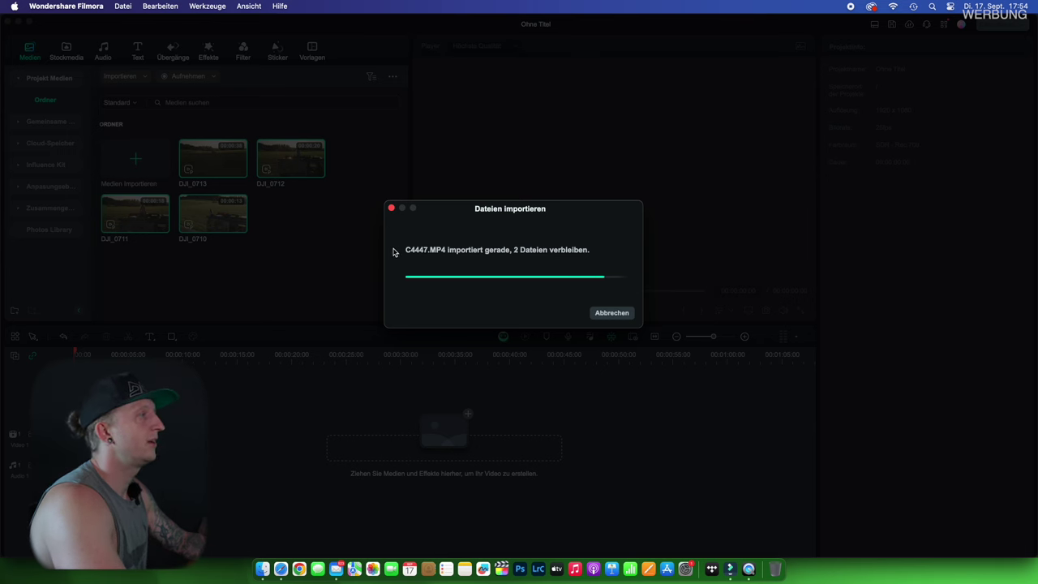
Answer 'Ja' to create proxy files for the imported FX30 clips
left_click(613, 308)
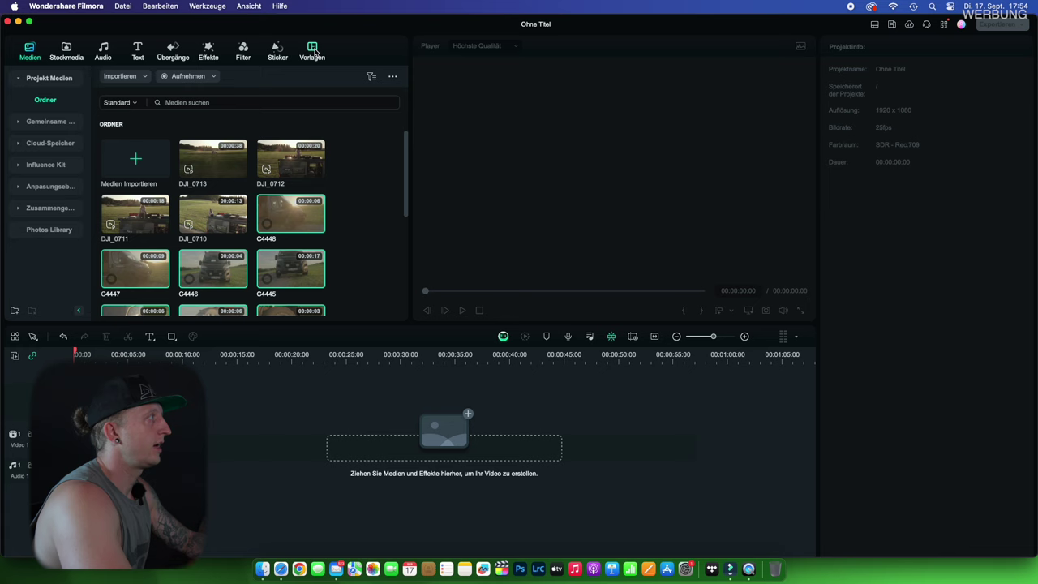
Search the Vorlagen templates for 'travel' and scroll through the results
left_click(315, 52)
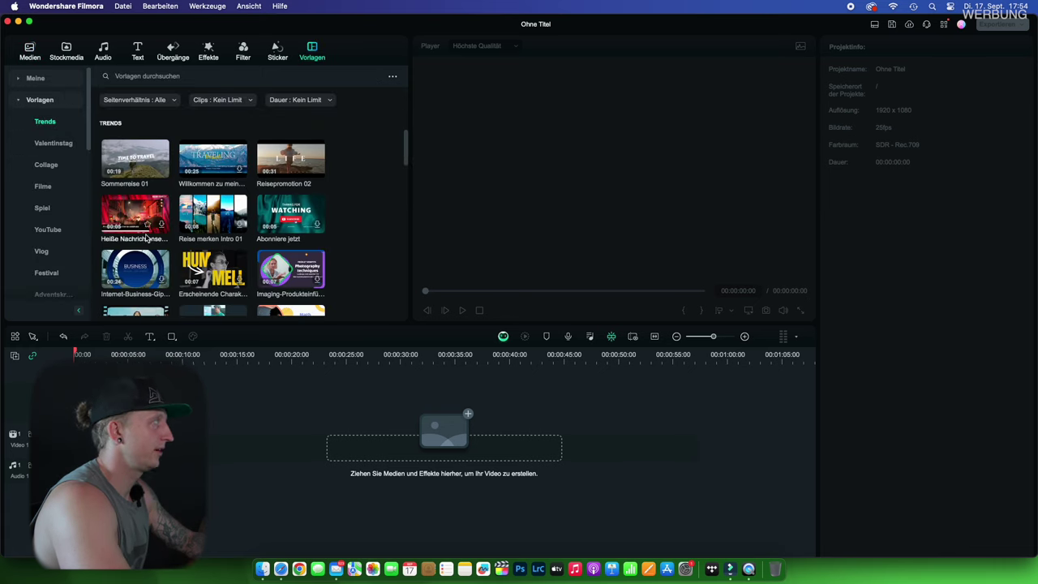
left_click(159, 77)
type("trab")
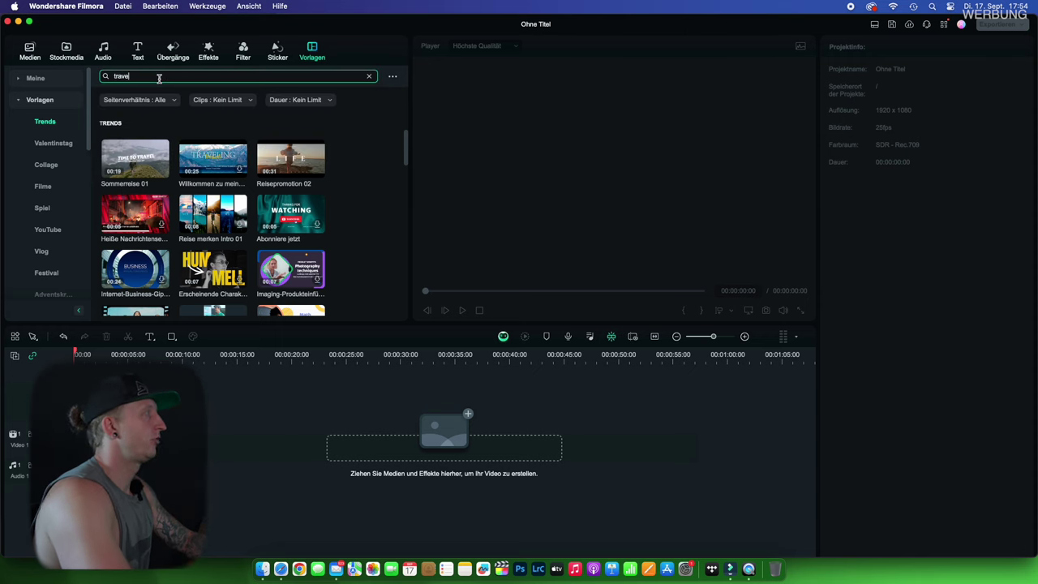
key("Return")
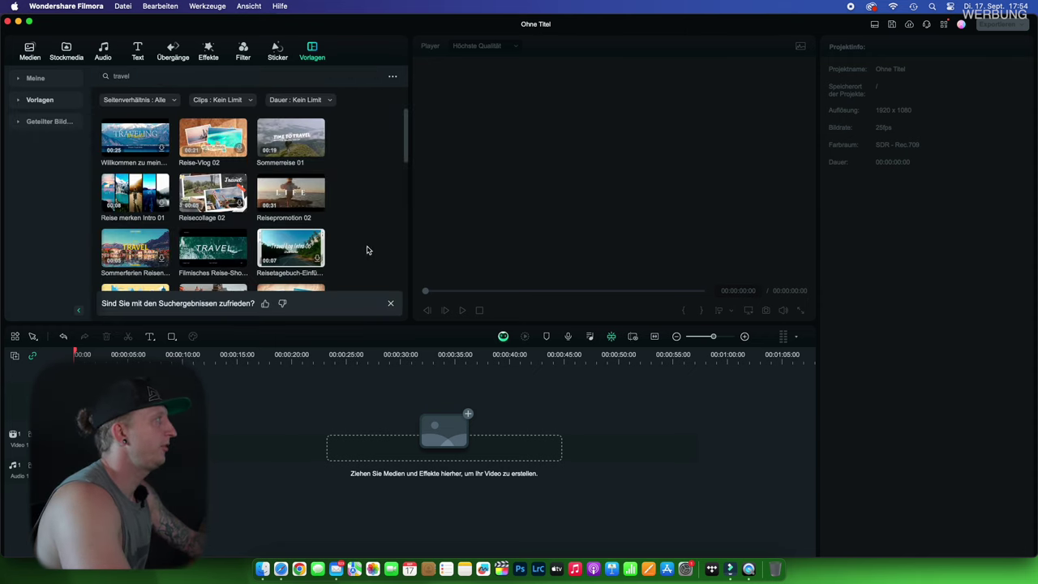
scroll(344, 200, "down", 2)
scroll(343, 202, "down", 2)
scroll(344, 201, "down", 3)
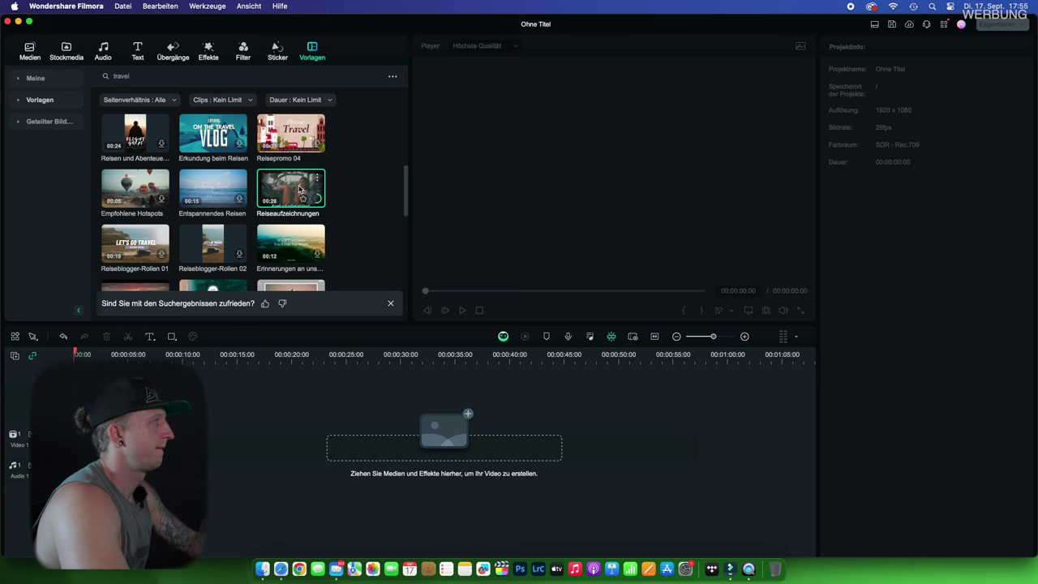
scroll(300, 190, "down", 2)
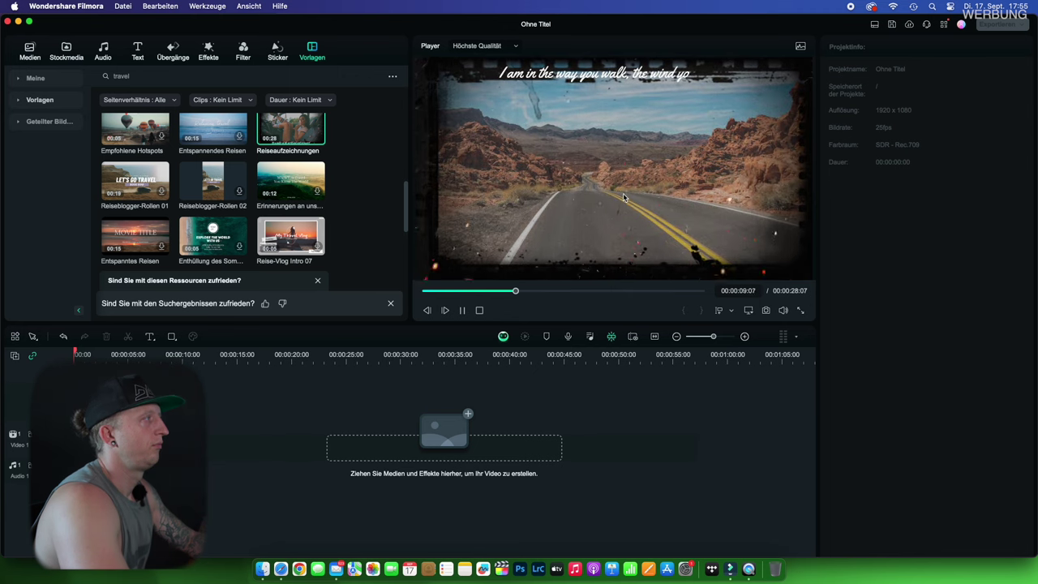
Preview the Reisepromotion 02 template and drag it onto the Video 1 track
left_click(463, 311)
scroll(324, 178, "down", 5)
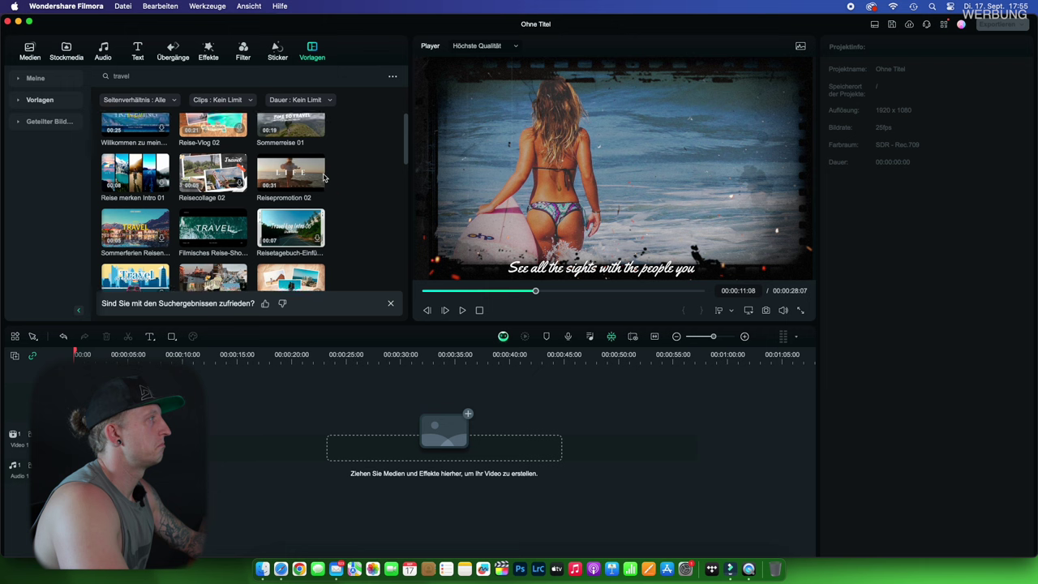
scroll(324, 177, "up", 1)
left_click(273, 186)
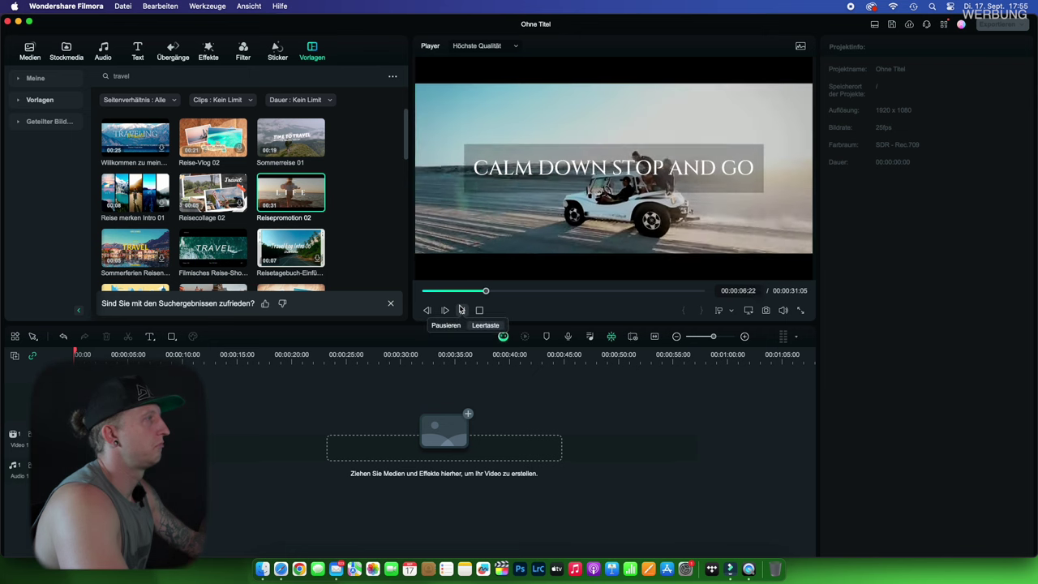
left_click(461, 310)
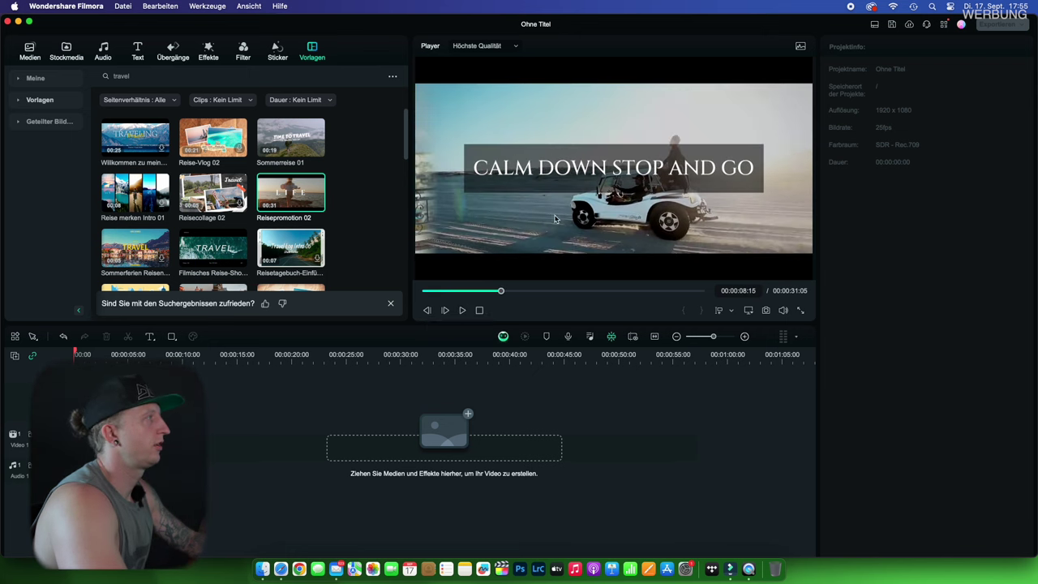
left_click_drag(298, 191, 267, 438)
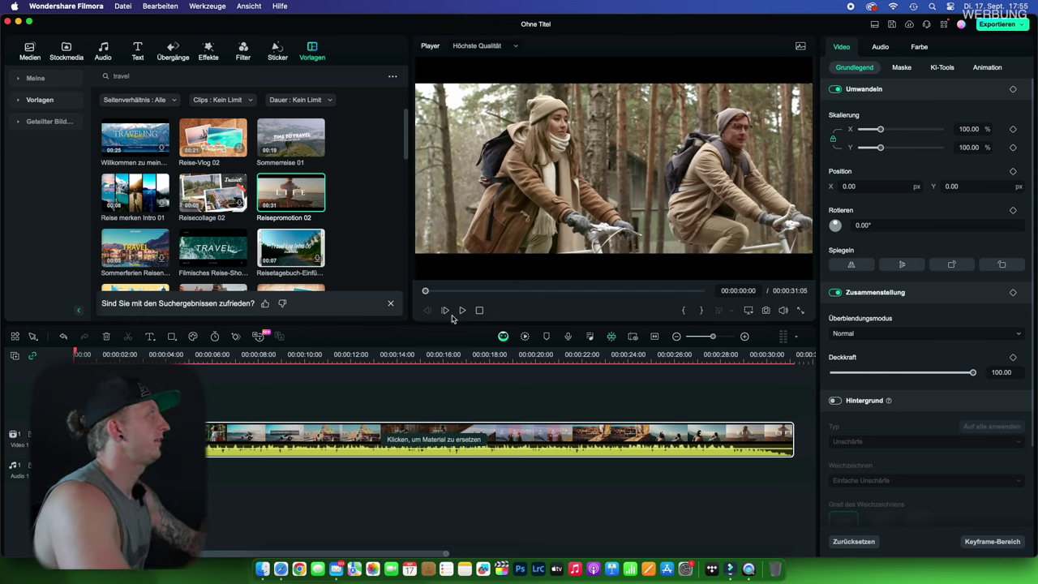
Search Stockmedia for 'wald' footage and browse the results
left_click(70, 50)
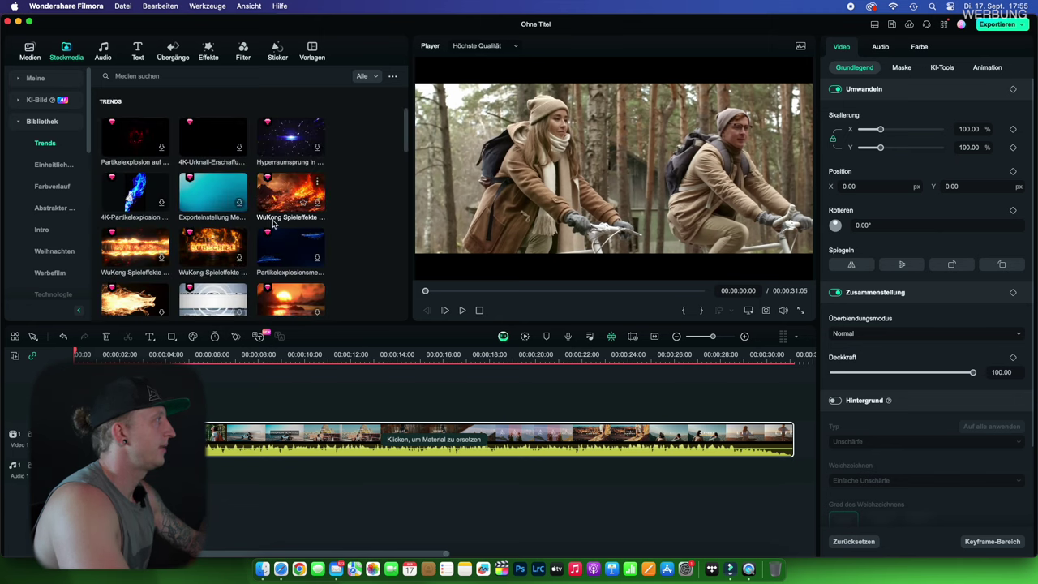
scroll(276, 220, "down", 5)
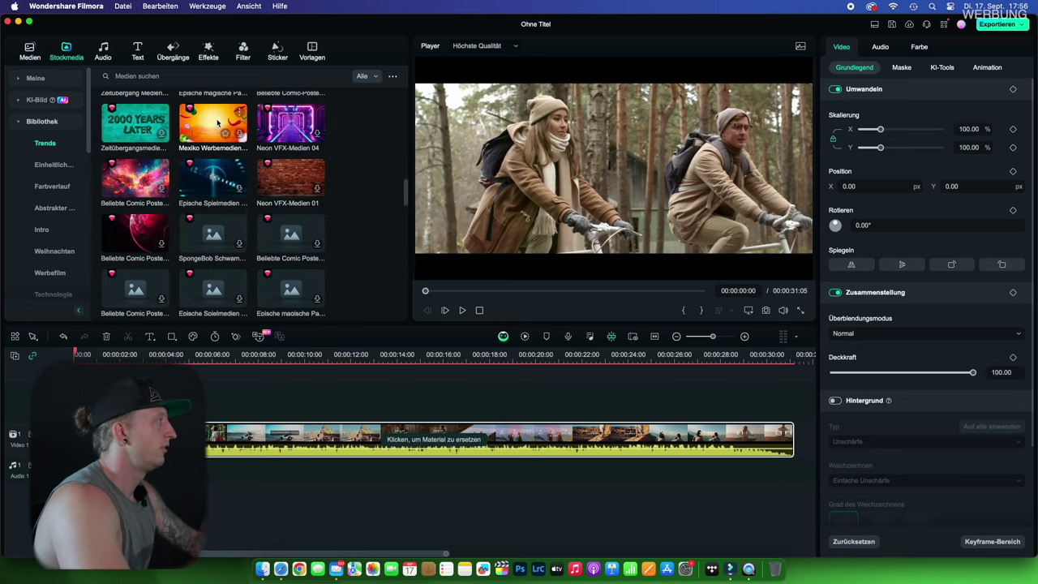
left_click(188, 76)
type("wald")
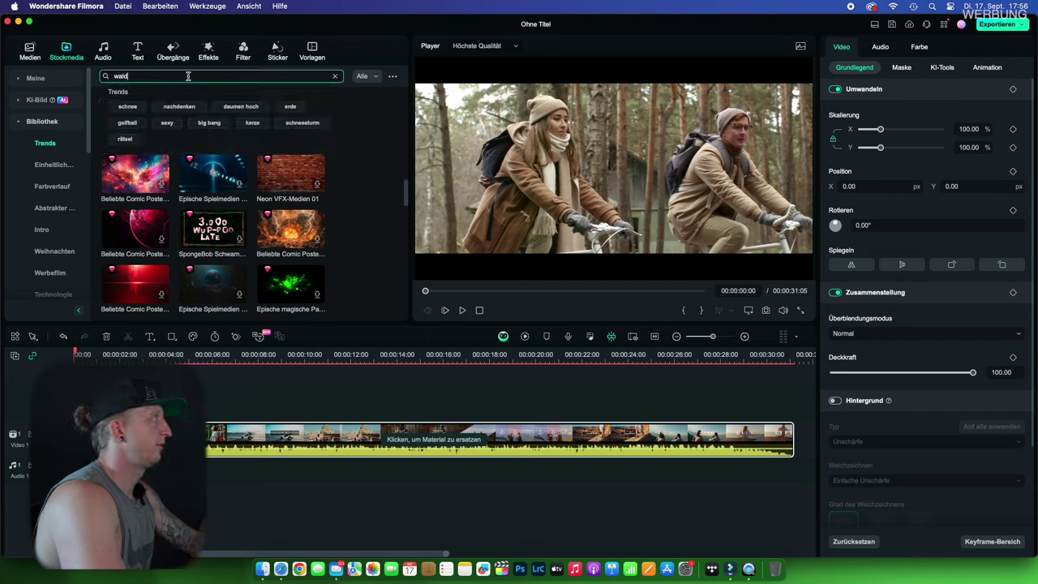
key("Return")
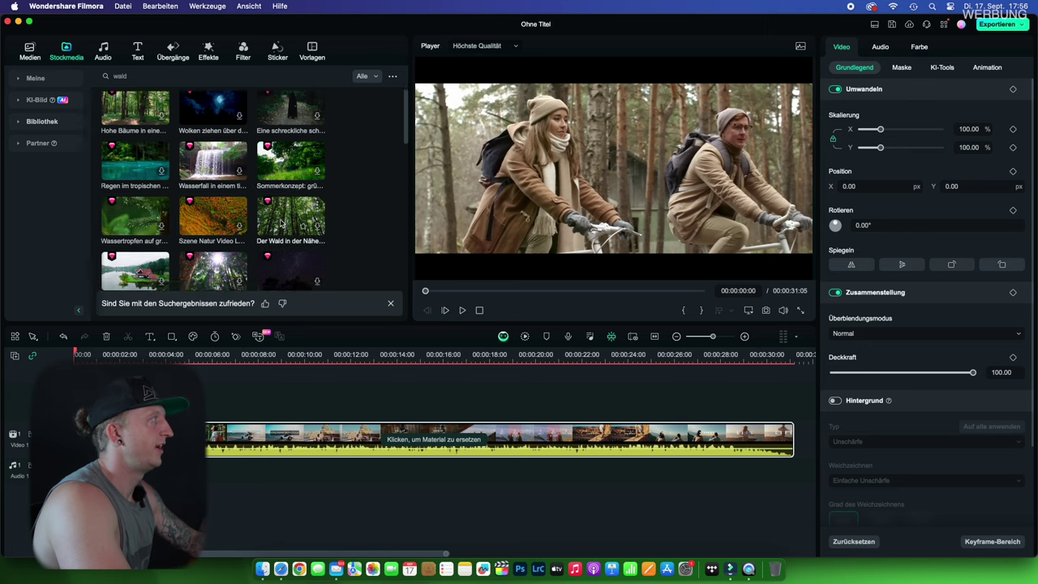
scroll(280, 222, "down", 5)
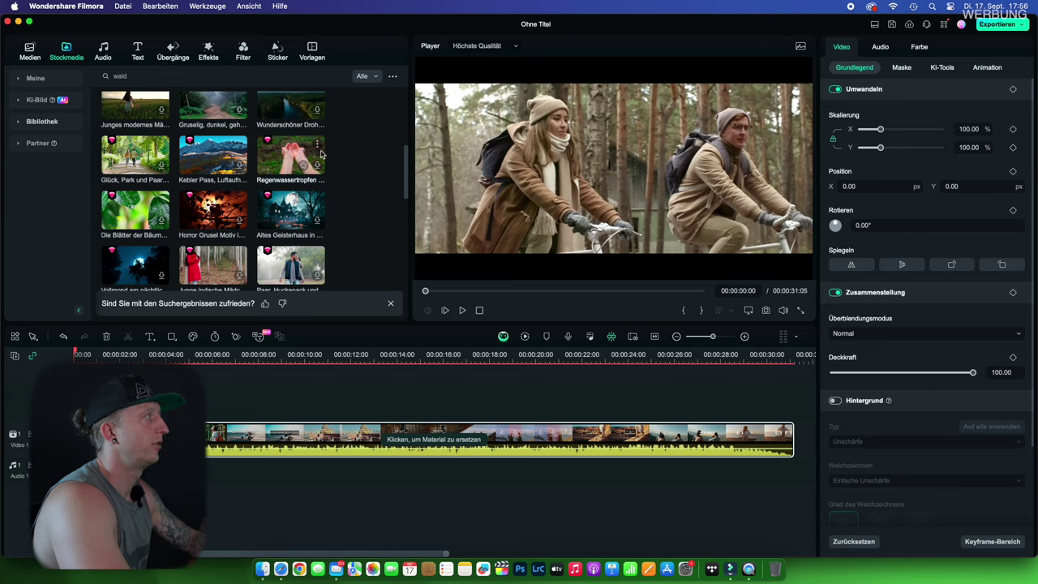
scroll(183, 106, "up", 5)
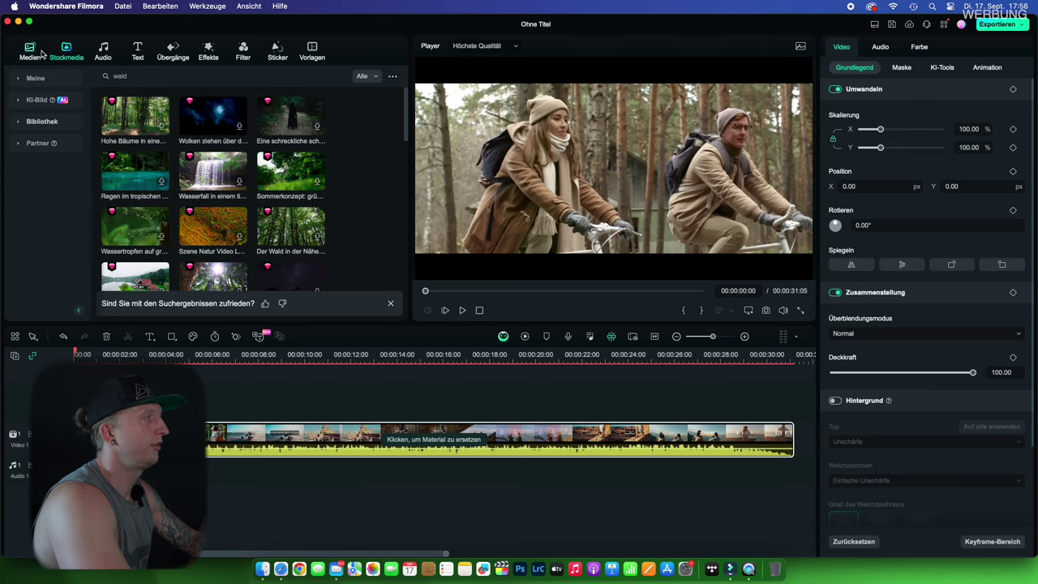
Return to the Medien tab and open the template's clip replacement window
left_click(36, 52)
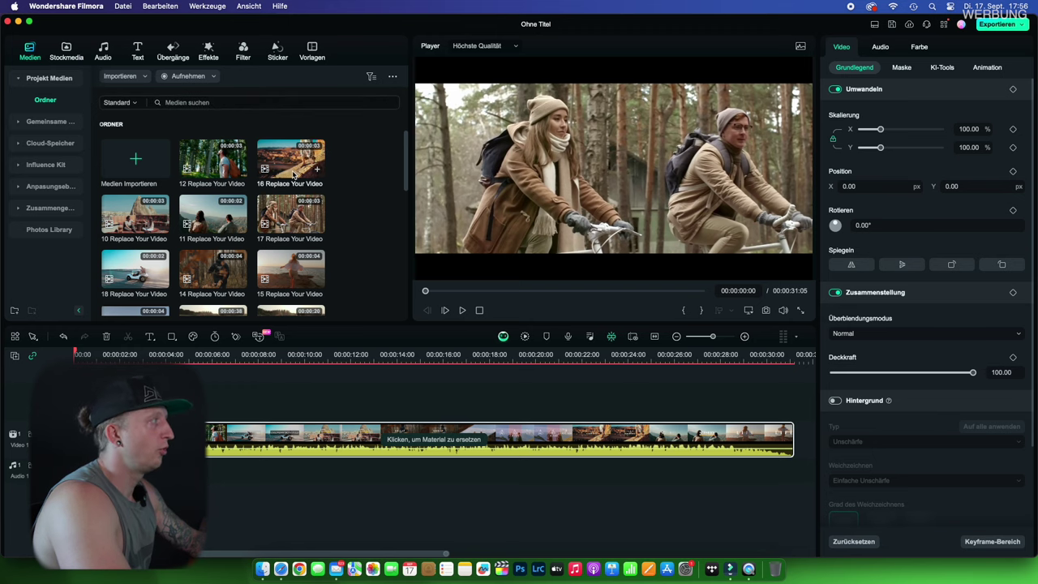
scroll(366, 266, "down", 10)
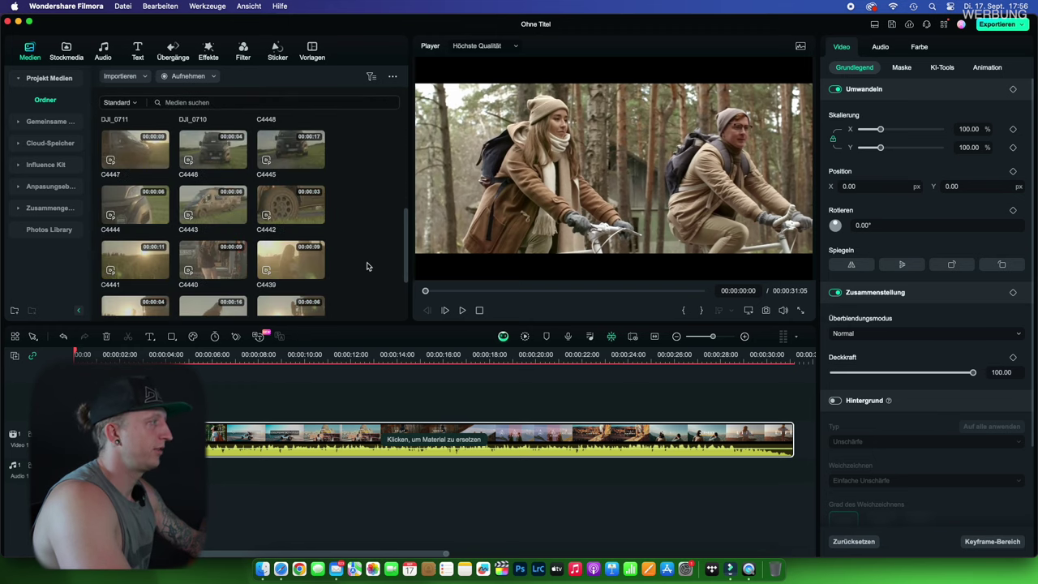
left_click(358, 435)
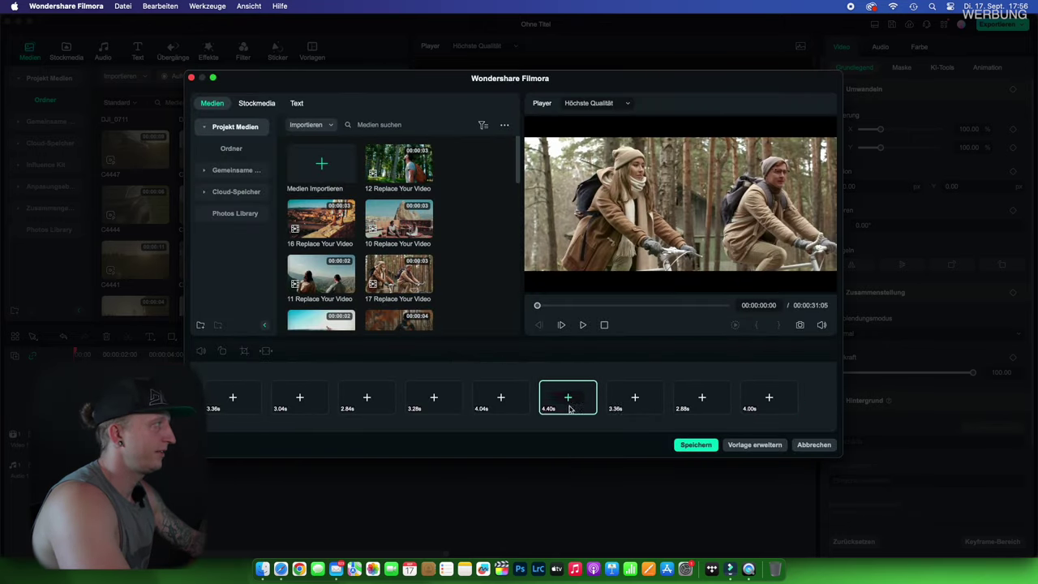
Drop DJI_0713 into the first template slot and play the preview
scroll(489, 248, "down", 2)
scroll(489, 248, "down", 5)
scroll(489, 249, "down", 3)
scroll(489, 250, "up", 2)
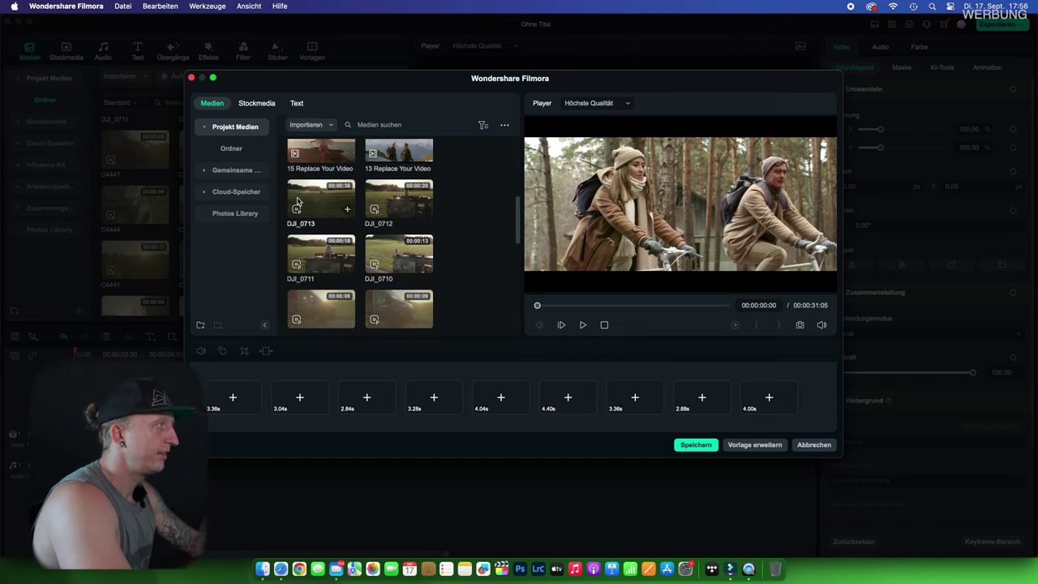
mouse_move(323, 204)
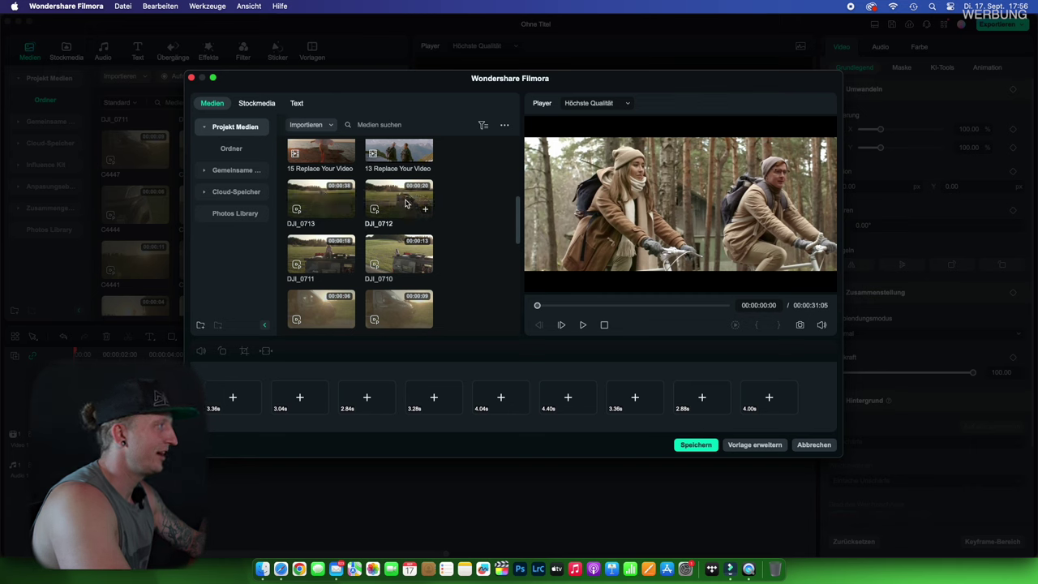
mouse_move(322, 202)
left_mouse_down()
mouse_move(230, 400)
mouse_move(246, 407)
left_mouse_up()
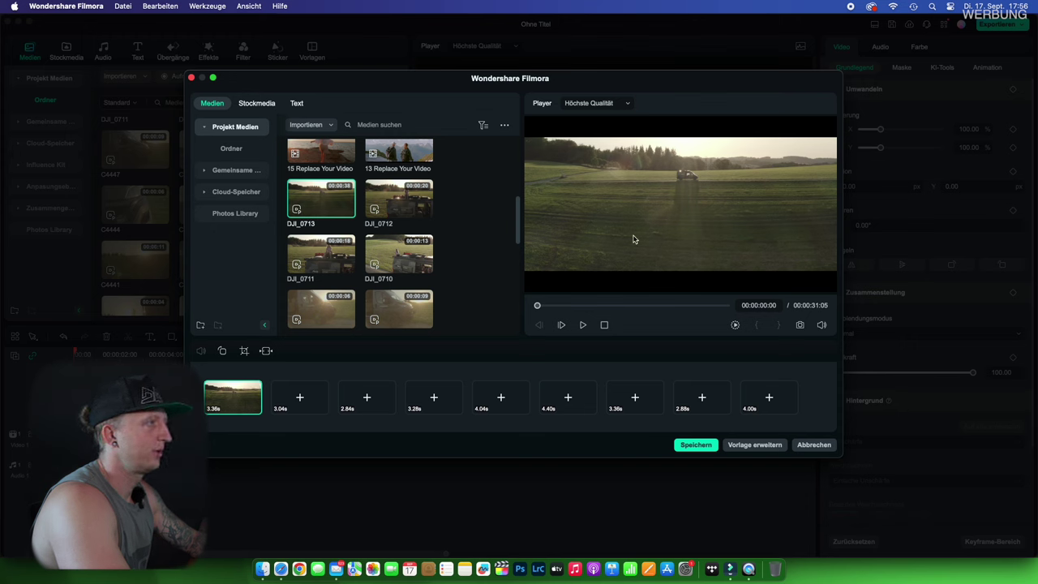
key("space")
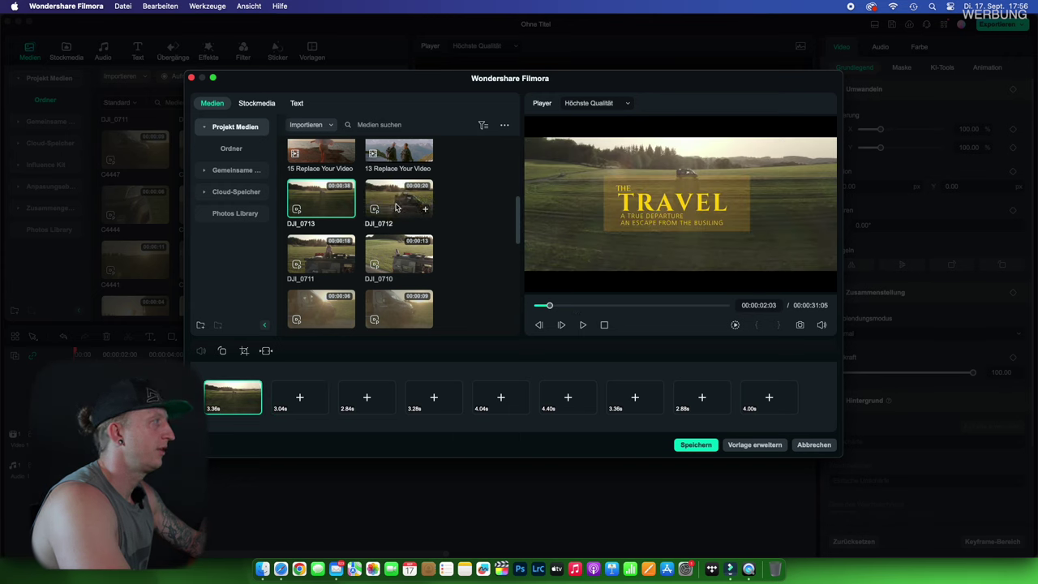
Fill template slots two to seven with own clips, including C4447 and C4441
left_click_drag(399, 308, 300, 397)
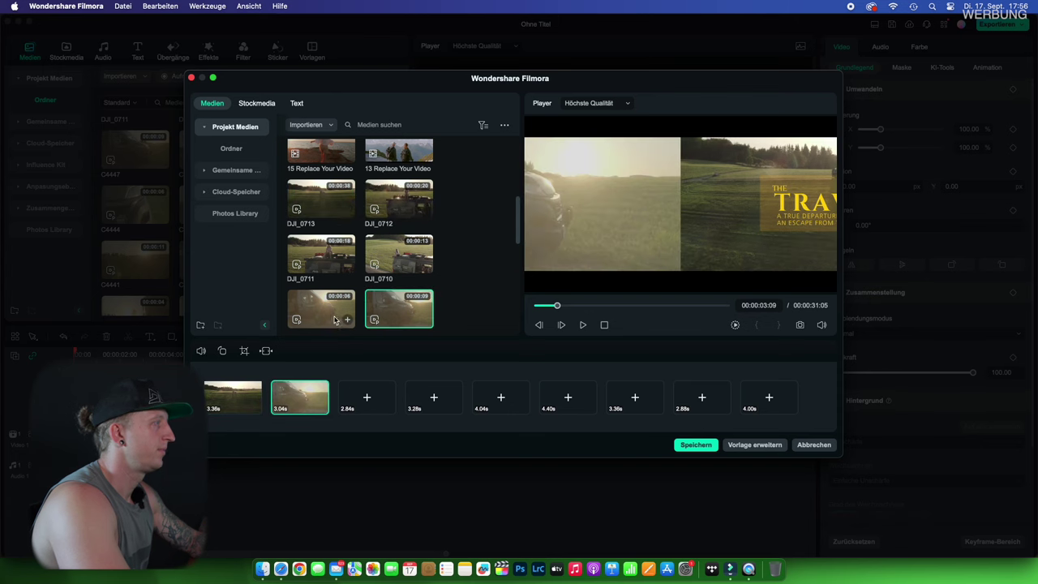
scroll(424, 272, "down", 3)
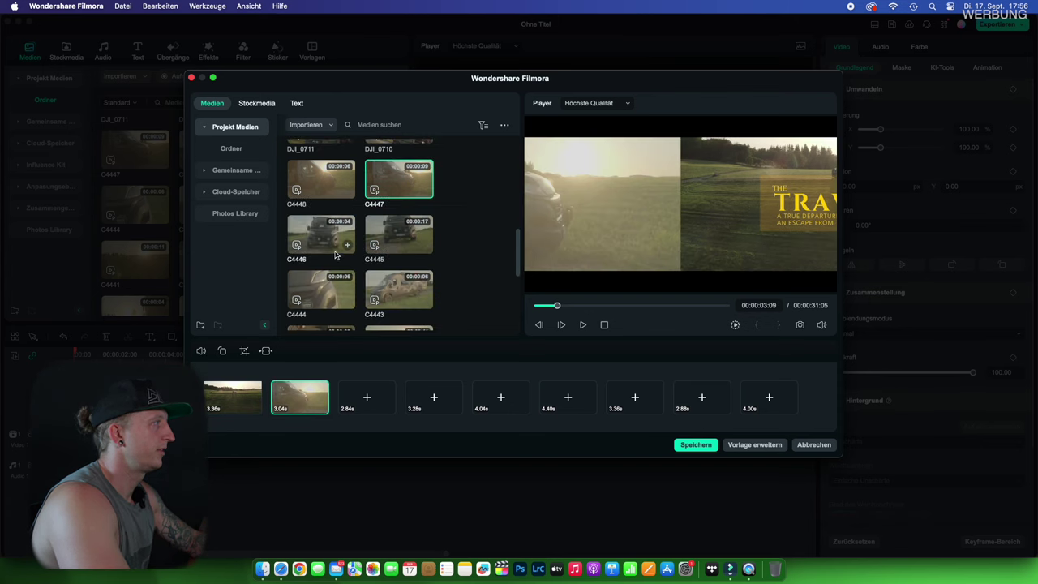
left_click_drag(317, 290, 371, 395)
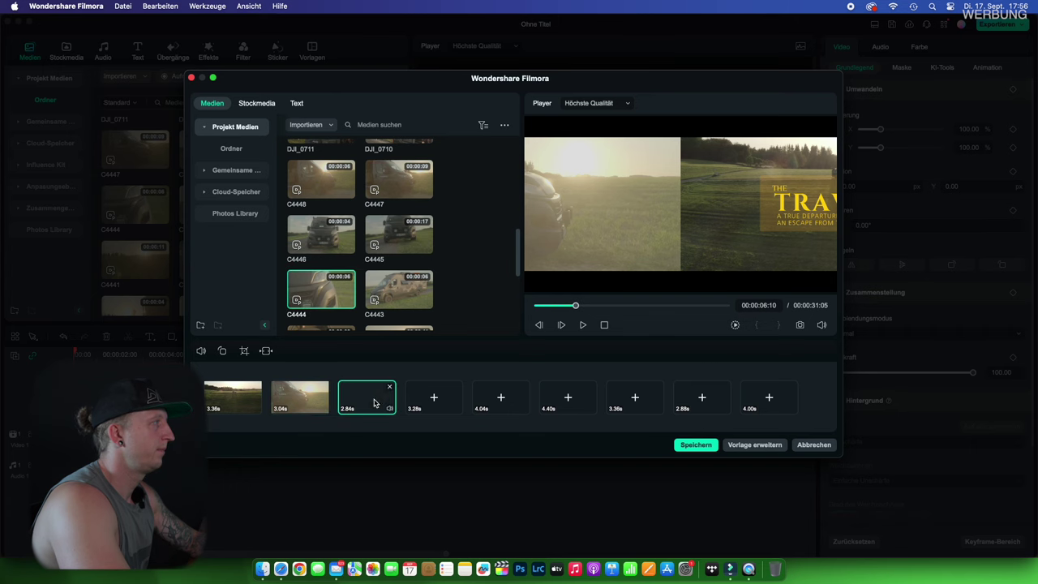
scroll(409, 282, "down", 2)
scroll(408, 282, "down", 1)
left_click_drag(386, 206, 438, 395)
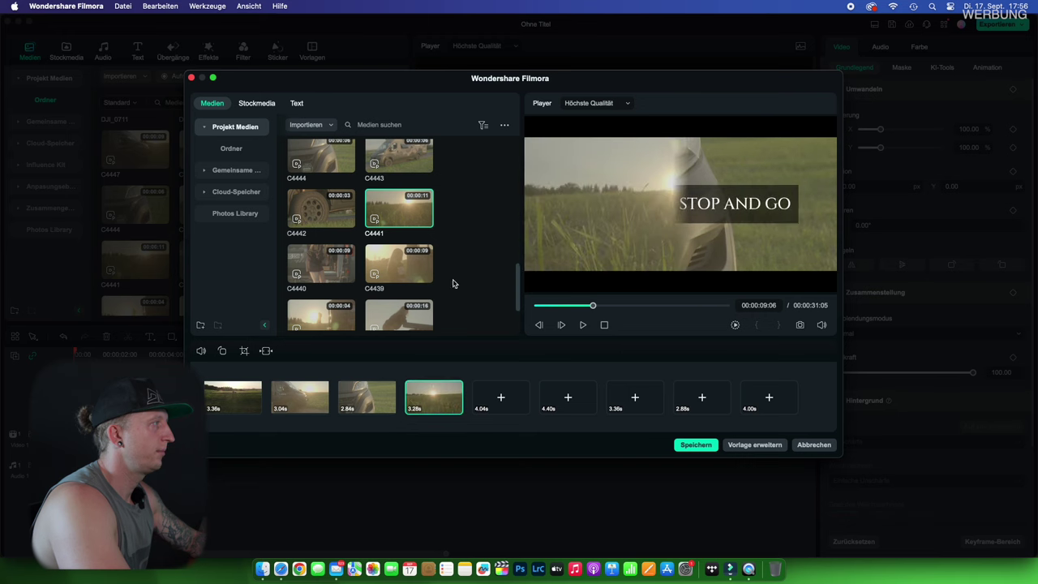
scroll(454, 283, "down", 1)
left_click_drag(394, 222, 497, 395)
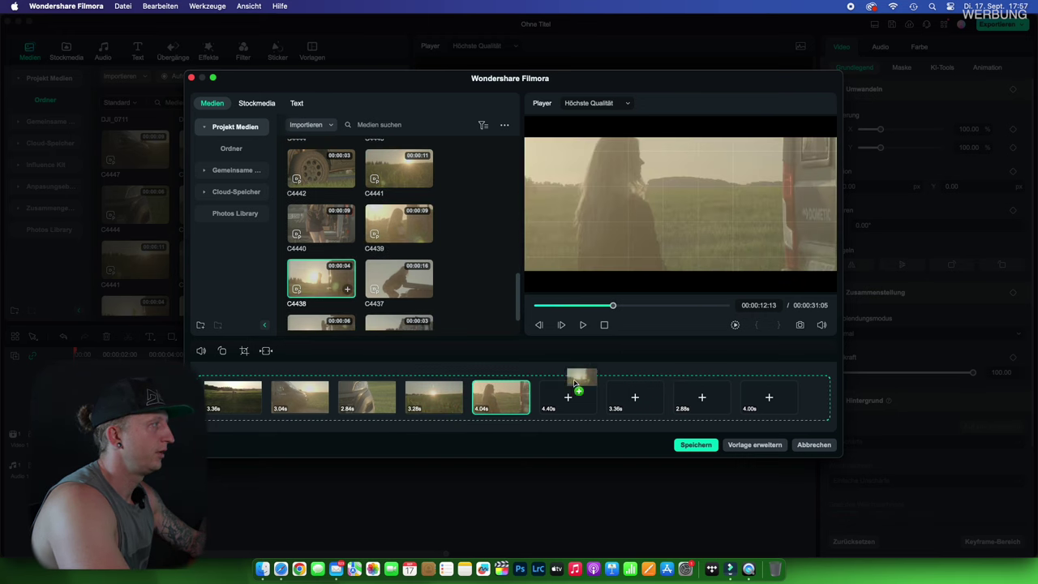
left_click_drag(320, 282, 567, 397)
scroll(443, 285, "down", 1)
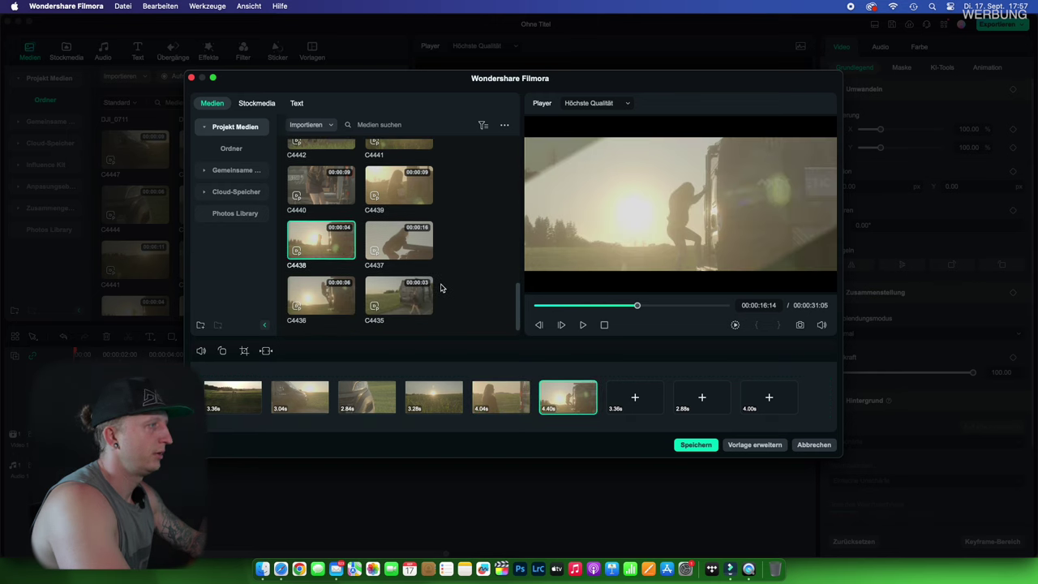
left_click_drag(313, 300, 635, 398)
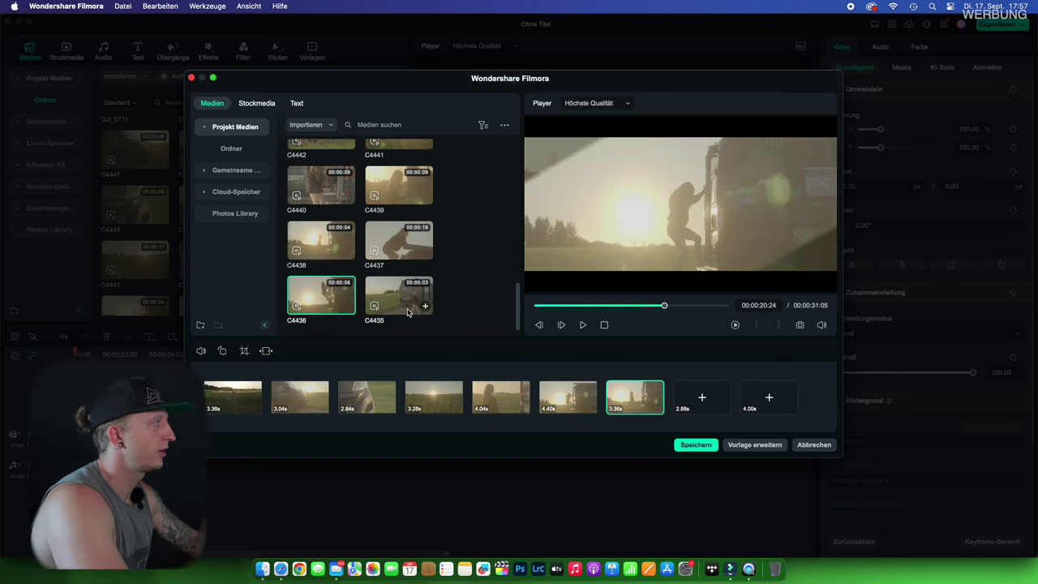
Put DJI_0711 and DJI_0712 into the last two slots and save the template
scroll(372, 303, "up", 1)
scroll(435, 288, "up", 3)
scroll(460, 289, "up", 3)
scroll(460, 290, "up", 3)
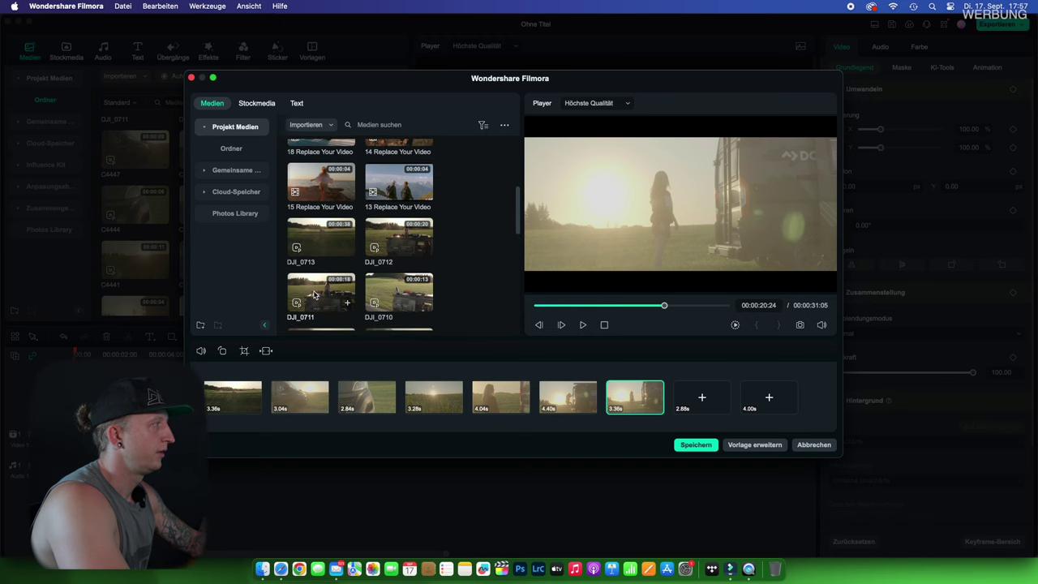
left_click_drag(314, 295, 727, 408)
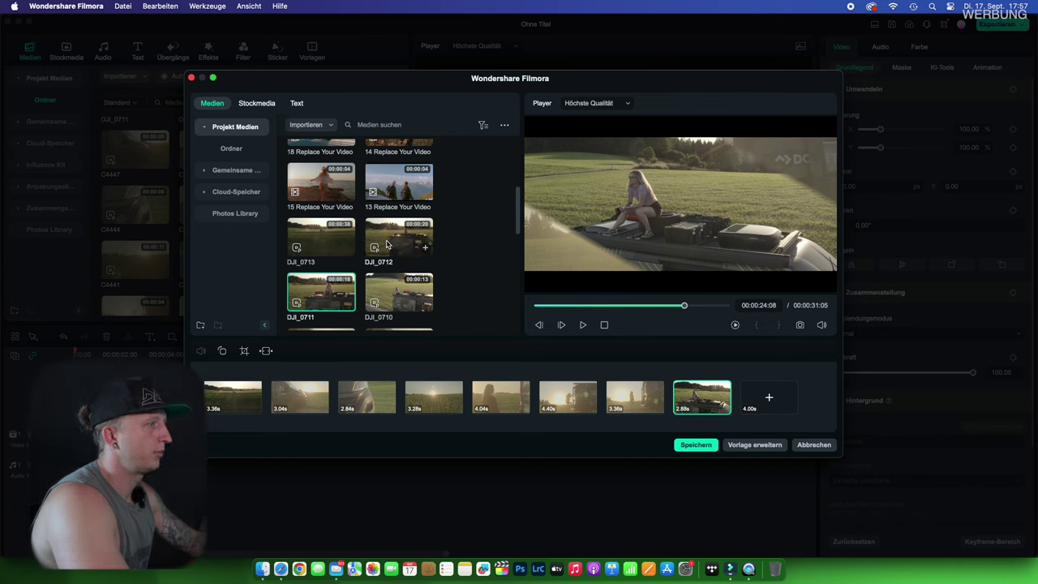
left_click_drag(387, 244, 778, 405)
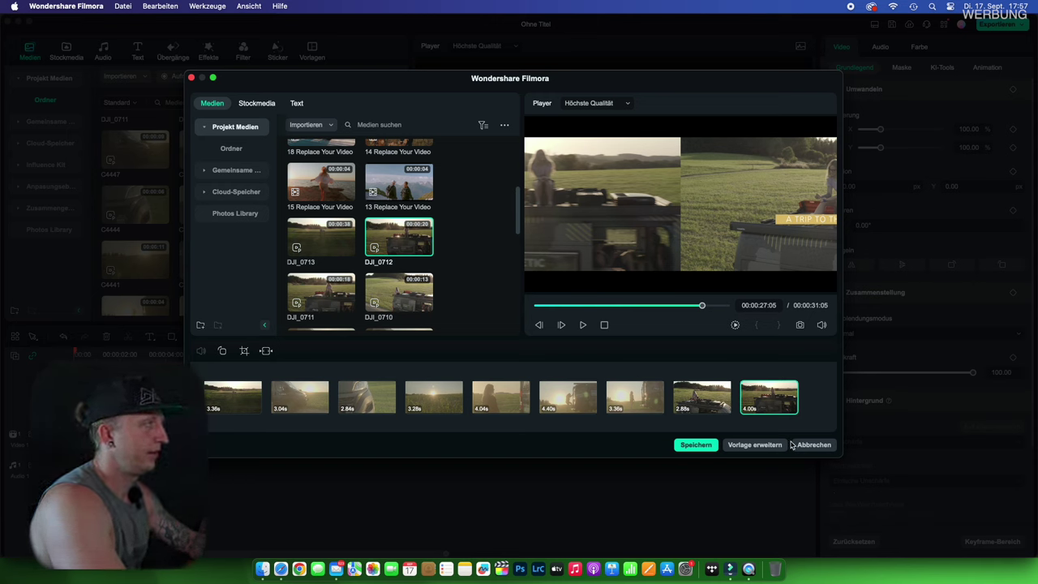
left_click(710, 446)
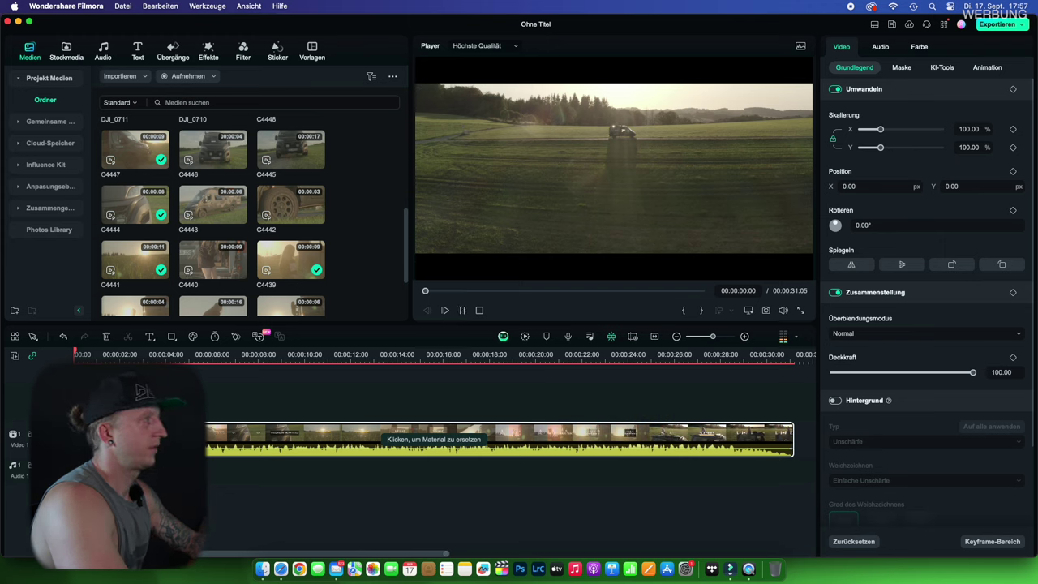
key("space")
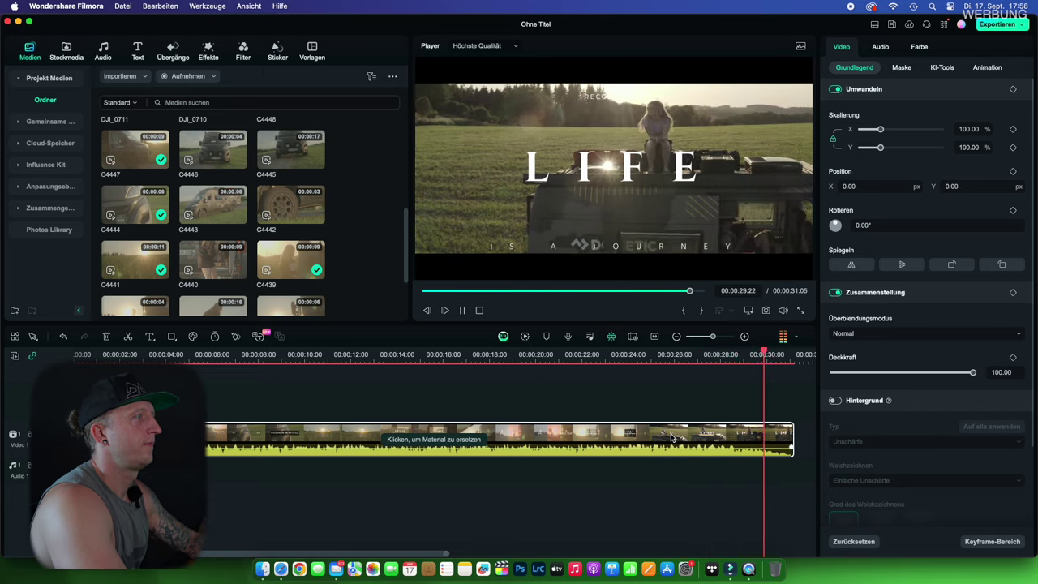
key("space")
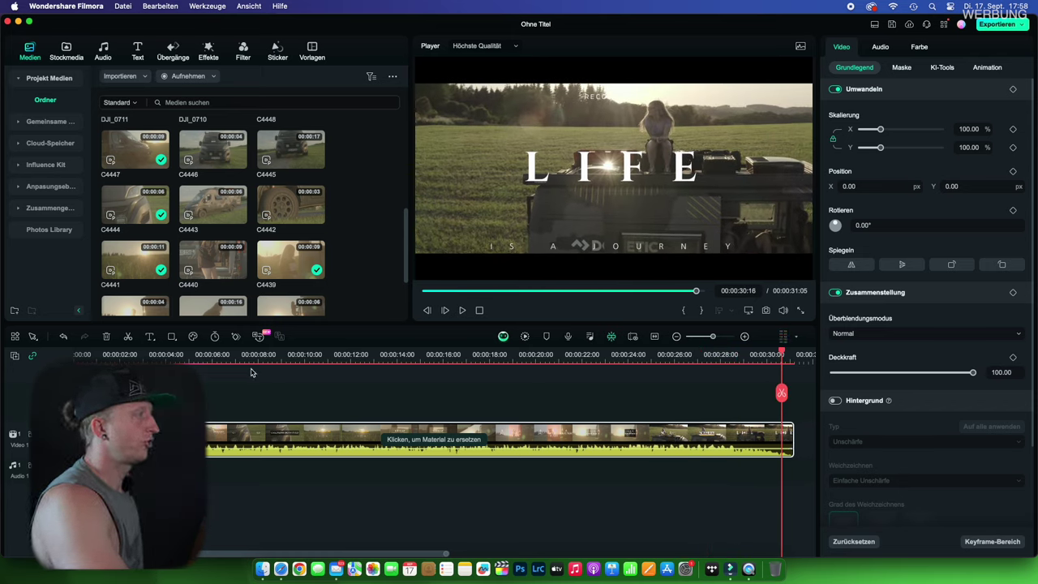
left_click_drag(297, 355, 79, 355)
key("Home")
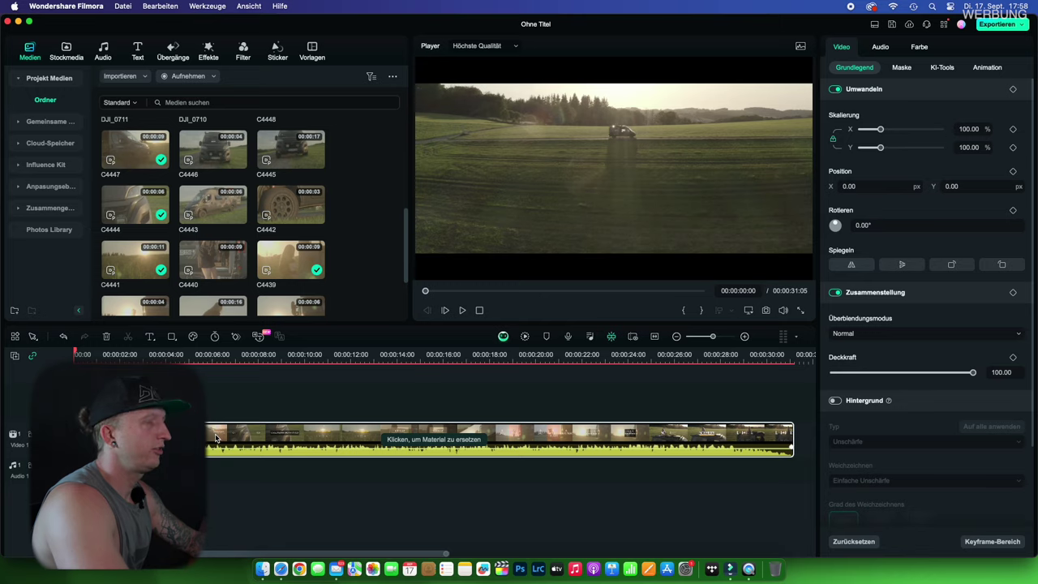
Open the template's title texts and delete the small THE word above TRAVEL
left_click(215, 439)
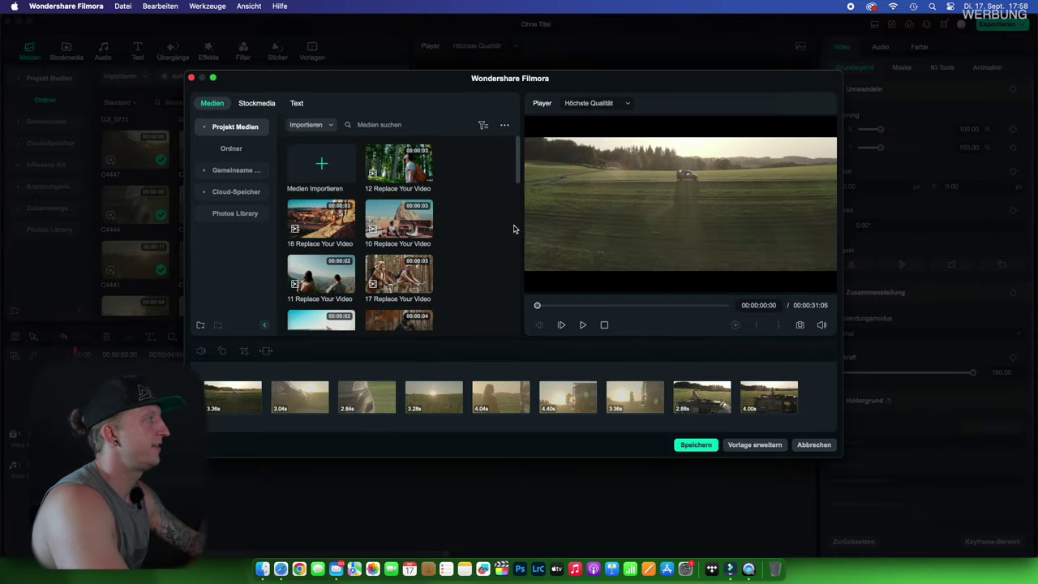
left_click(632, 193)
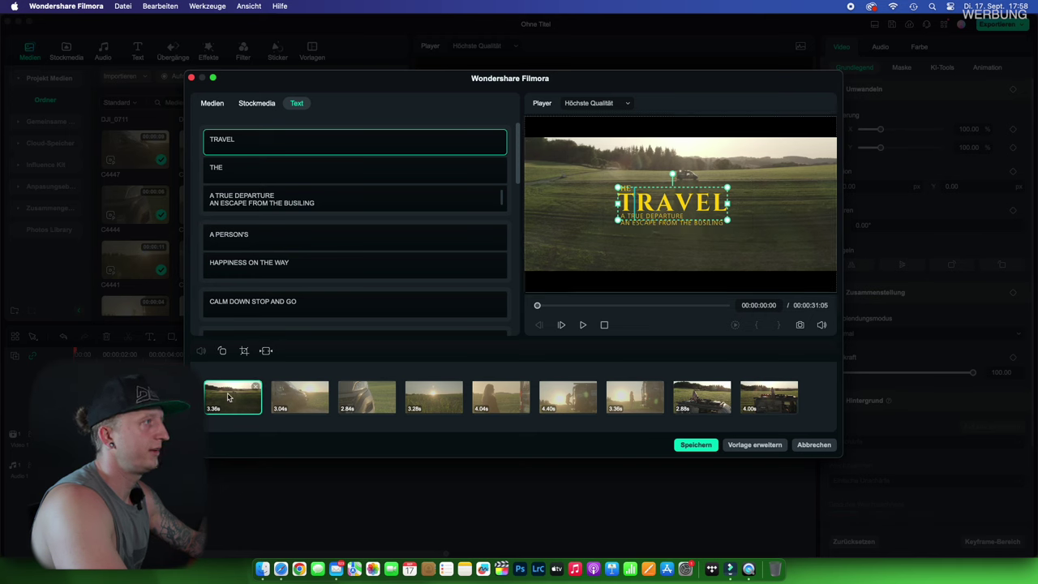
left_click(662, 205)
left_click(628, 191)
left_click(661, 204)
double_click(692, 203)
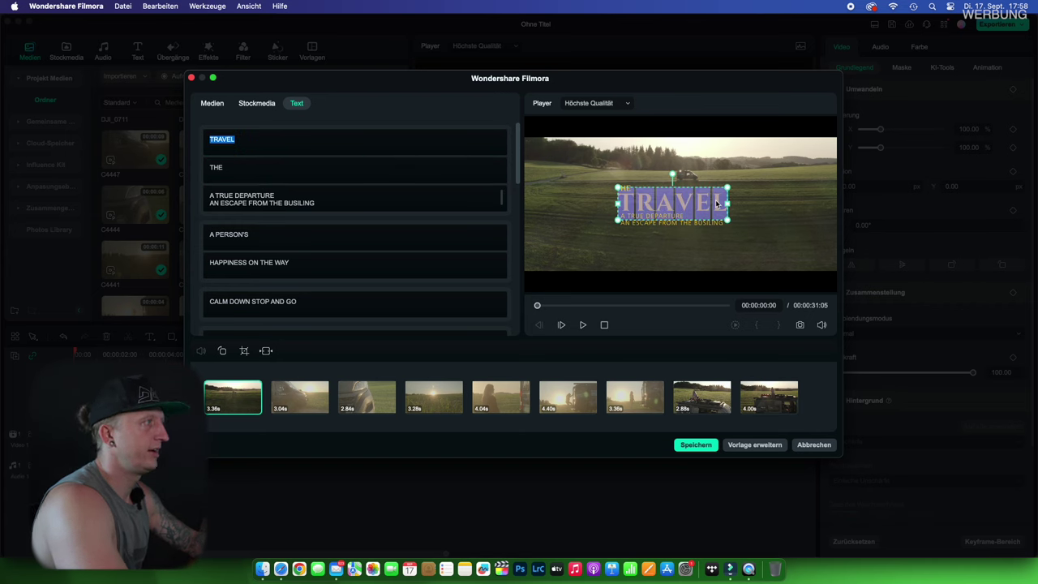
left_click(628, 191)
double_click(629, 192)
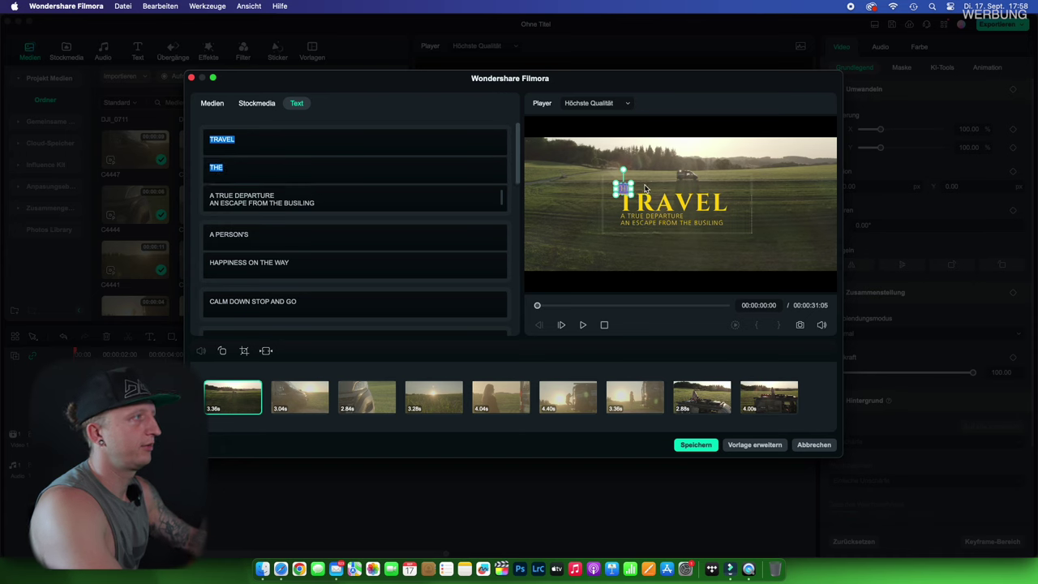
key("BackSpace")
left_click(675, 206)
Replace the title TRAVEL with VANLIFE and the subtitle with MOUNTAINBIKE TRIP
double_click(677, 206)
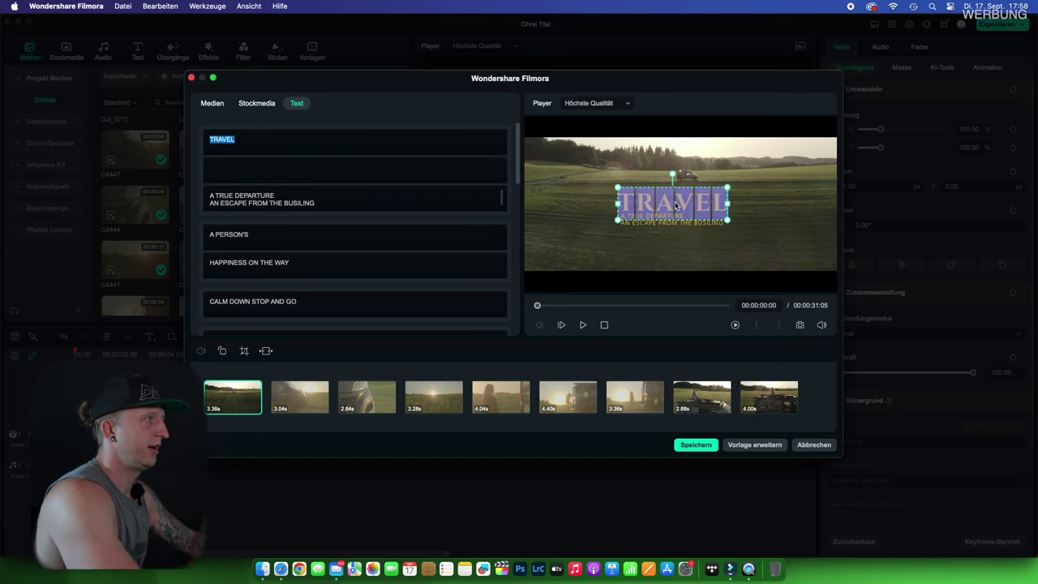
type("VANLIFE")
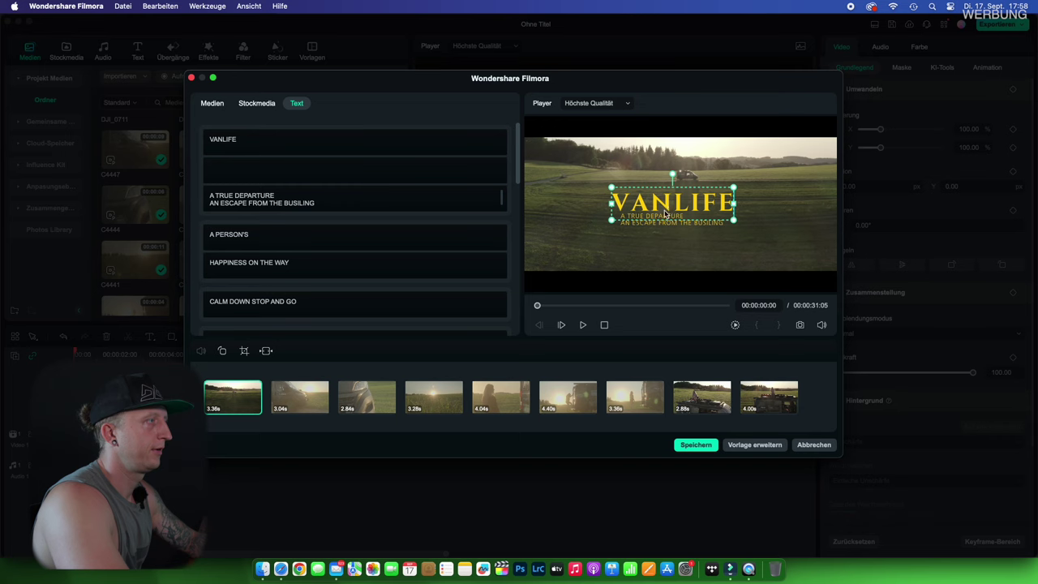
double_click(695, 223)
type("MO")
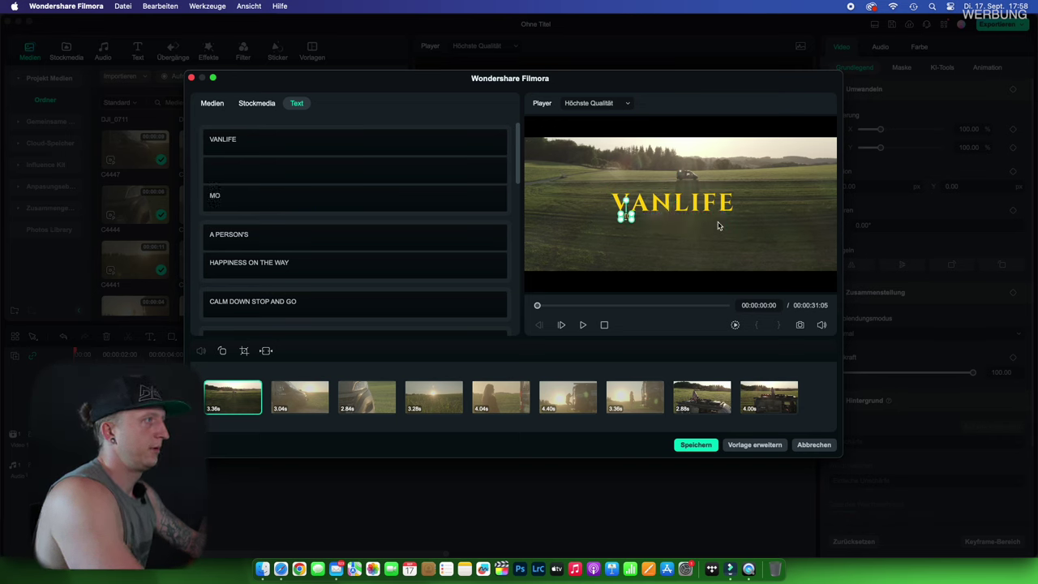
type("E T")
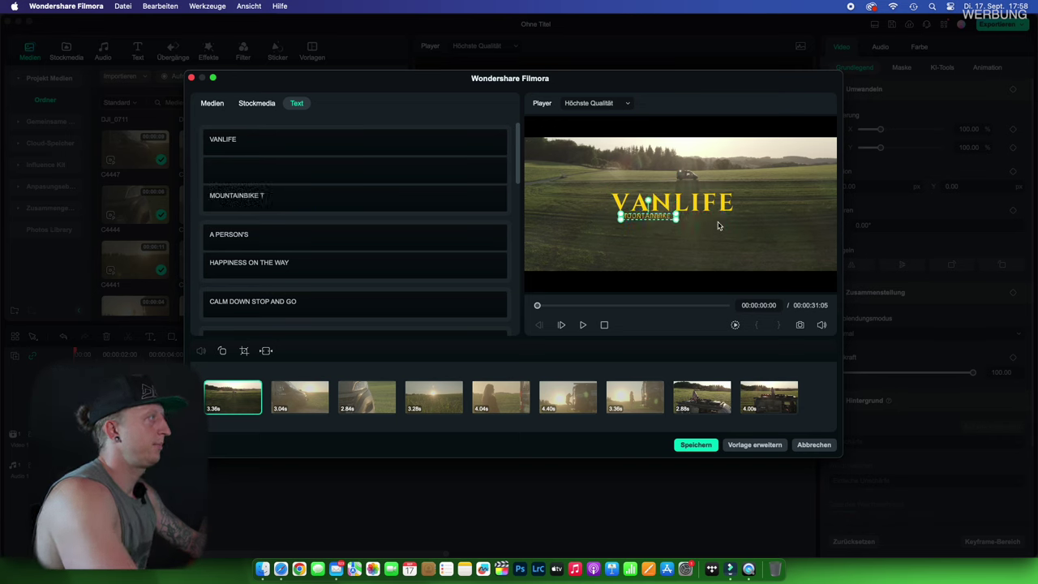
type("RIP")
On the third clip, change A PERSON'S to FREIHEIT and begin retyping the next line as & BIKETRIP
left_click(302, 405)
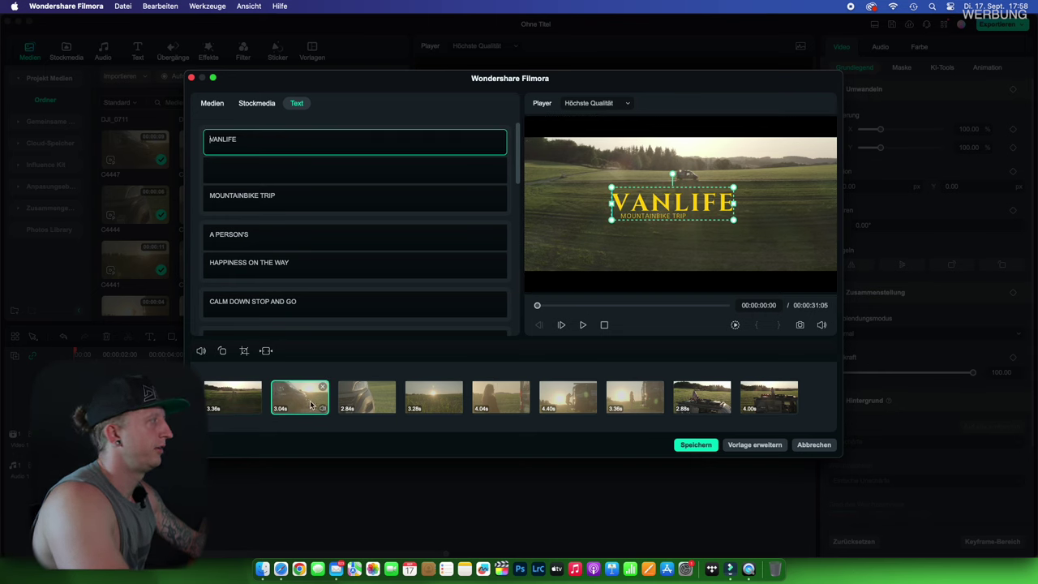
left_click(361, 395)
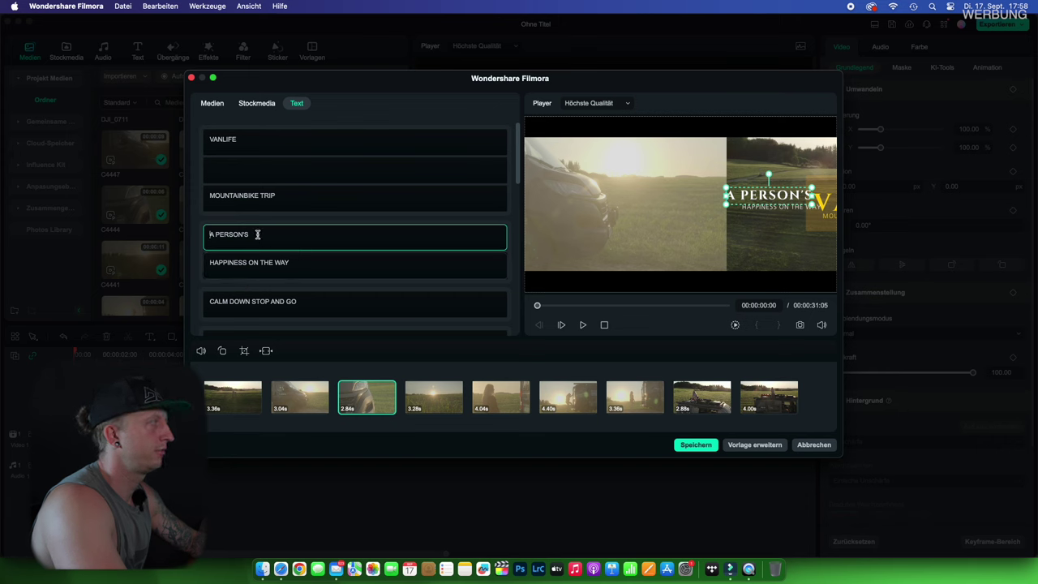
triple_click(284, 236)
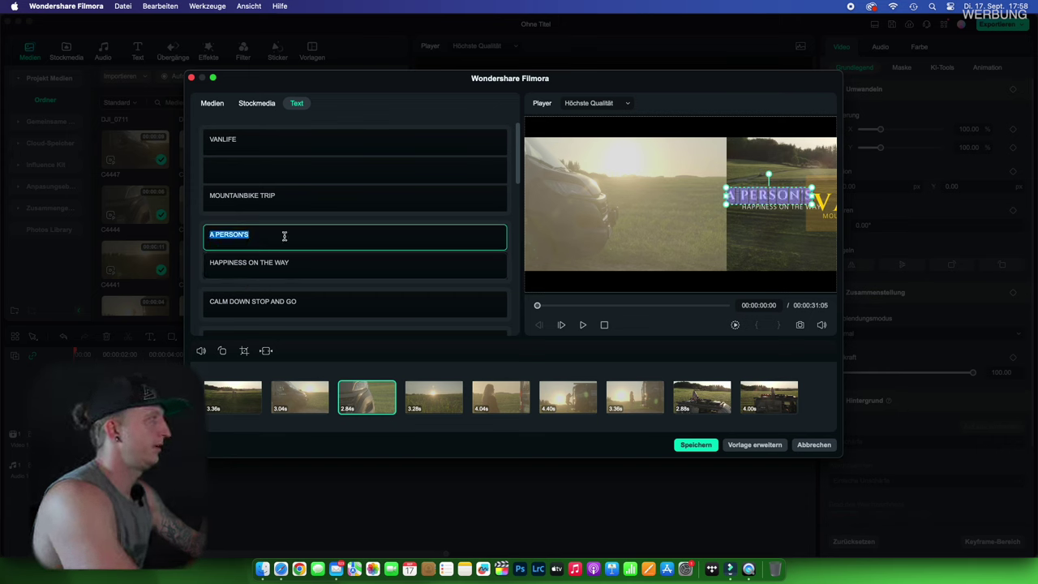
type("FREIHEIT")
triple_click(305, 261)
type("B")
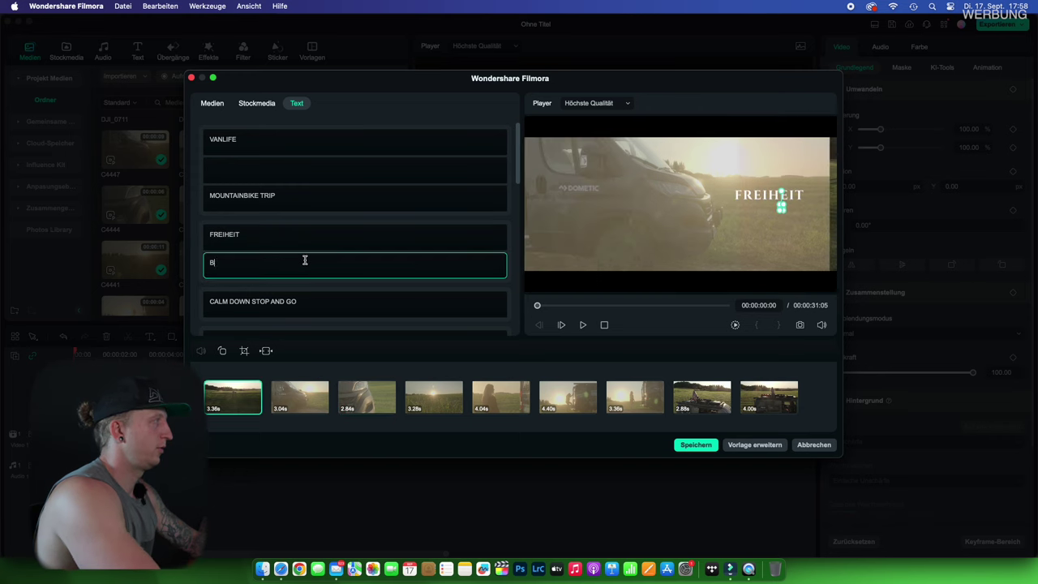
key("BackSpace")
Finish the BIKETRIP title and retitle CALM DOWN STOP AND GO as FIAT DUCATIO VAN
type("IKET")
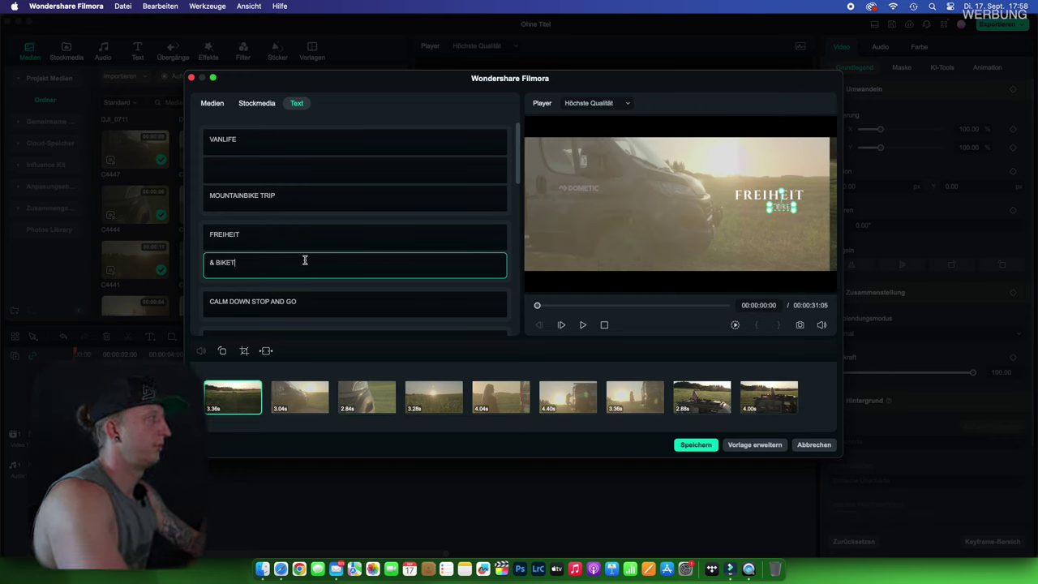
type("RIP")
scroll(305, 260, "down", 3)
scroll(343, 197, "down", 5)
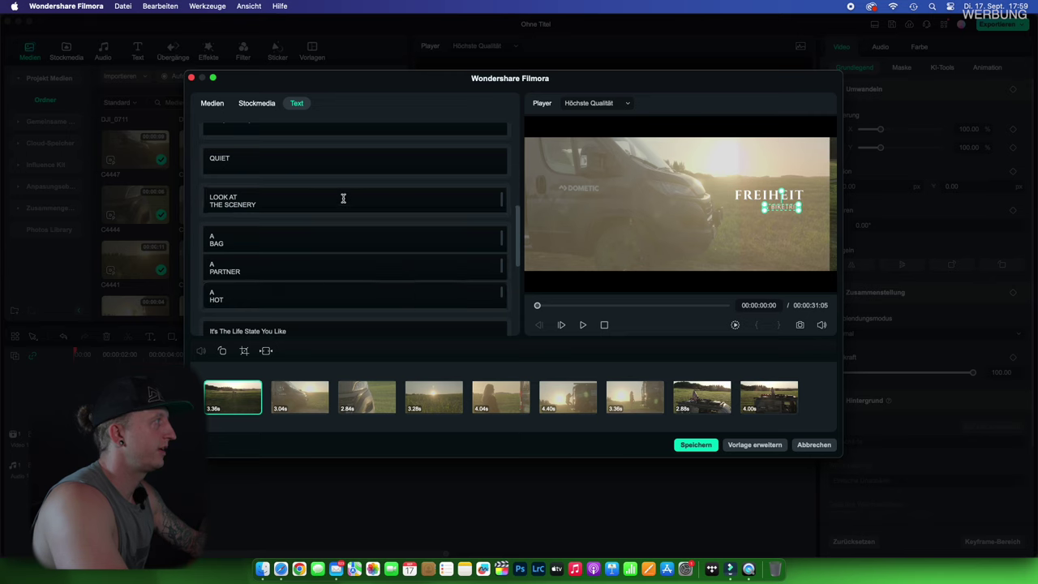
scroll(343, 197, "up", 6)
left_click(340, 259)
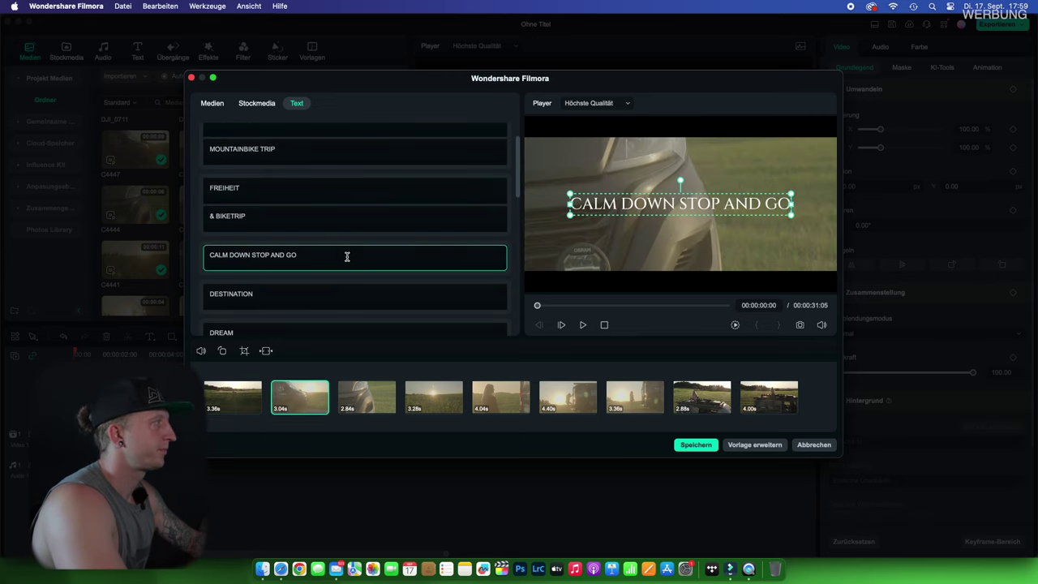
triple_click(345, 254)
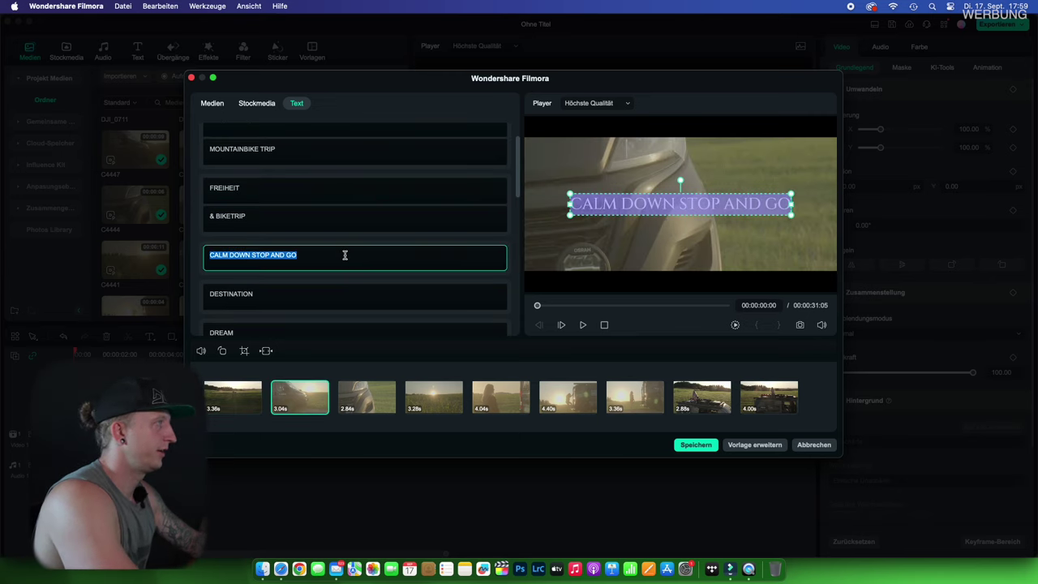
type("E")
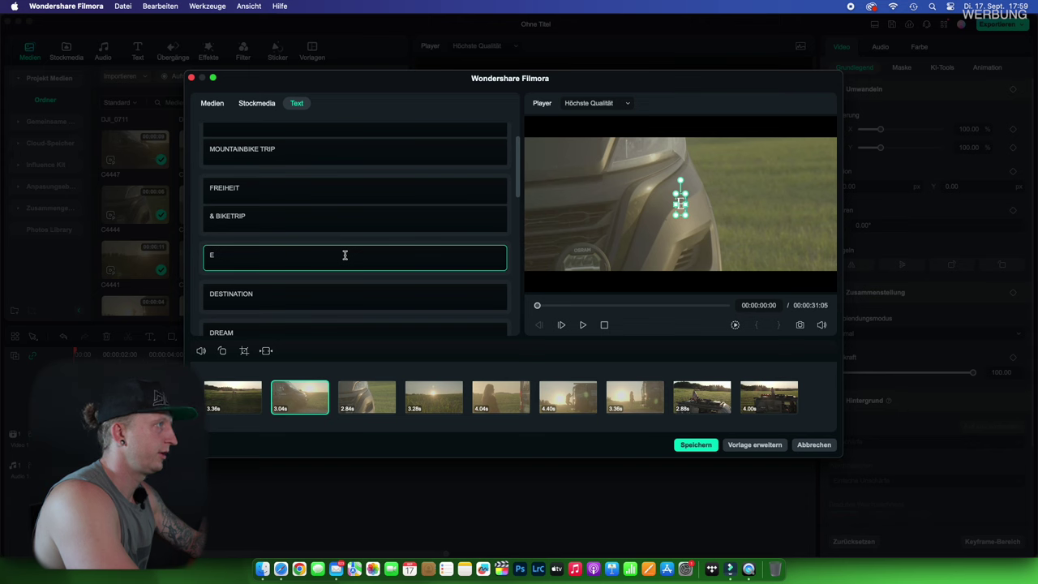
type("METIC")
triple_click(345, 255)
type("V")
type("DUCATIO")
type(" VAN")
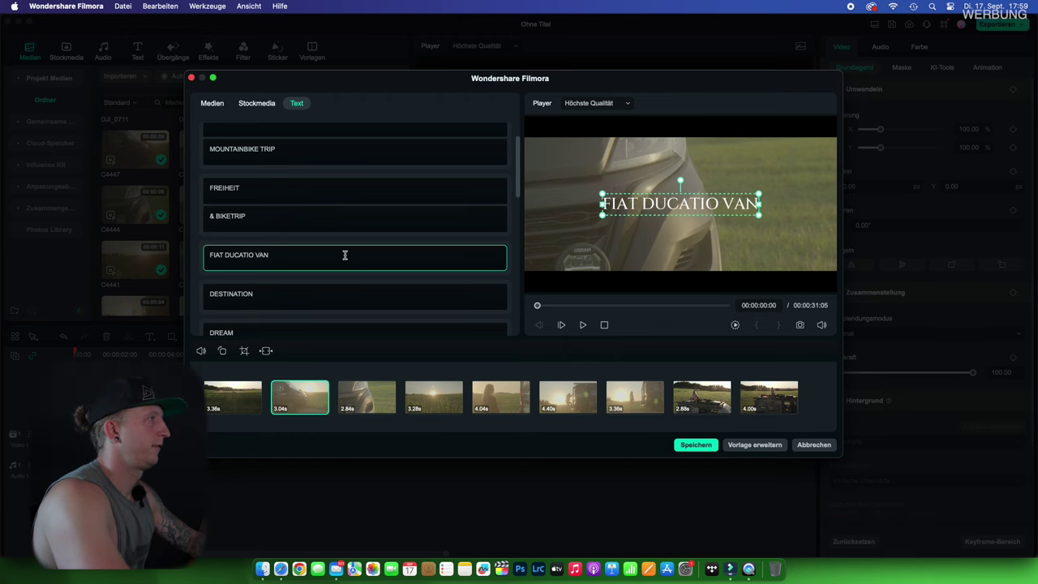
Change the A BAG title to VAN and the A PARTNER title to BIKE
scroll(345, 256, "down", 5)
left_click(293, 211)
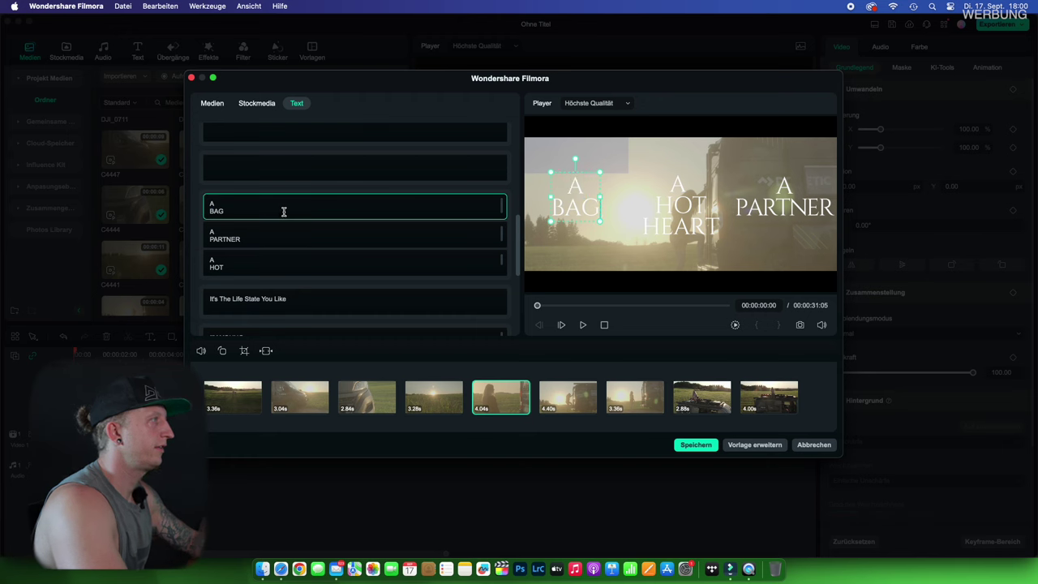
key("super+a")
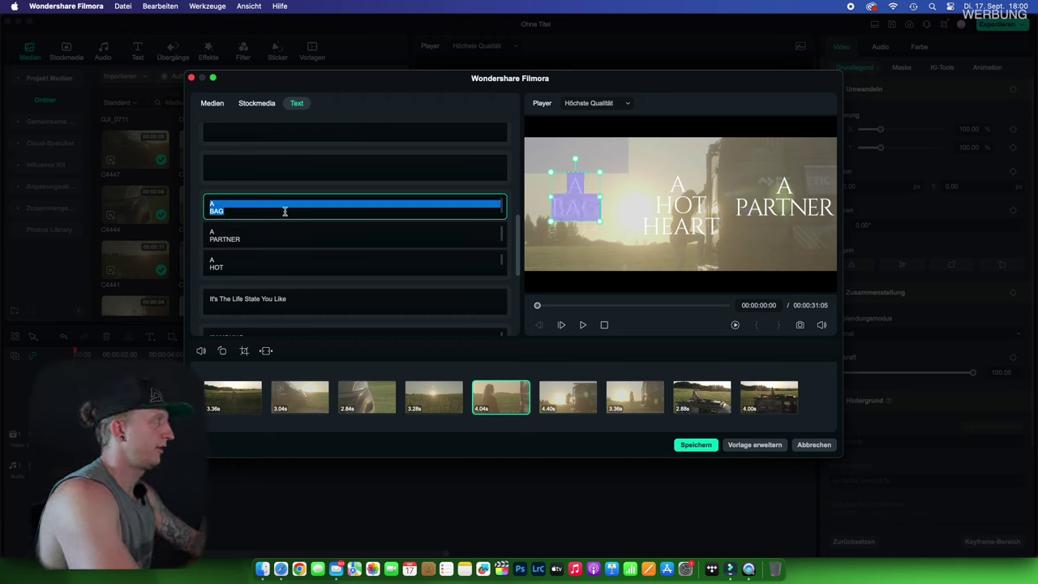
type("VAN")
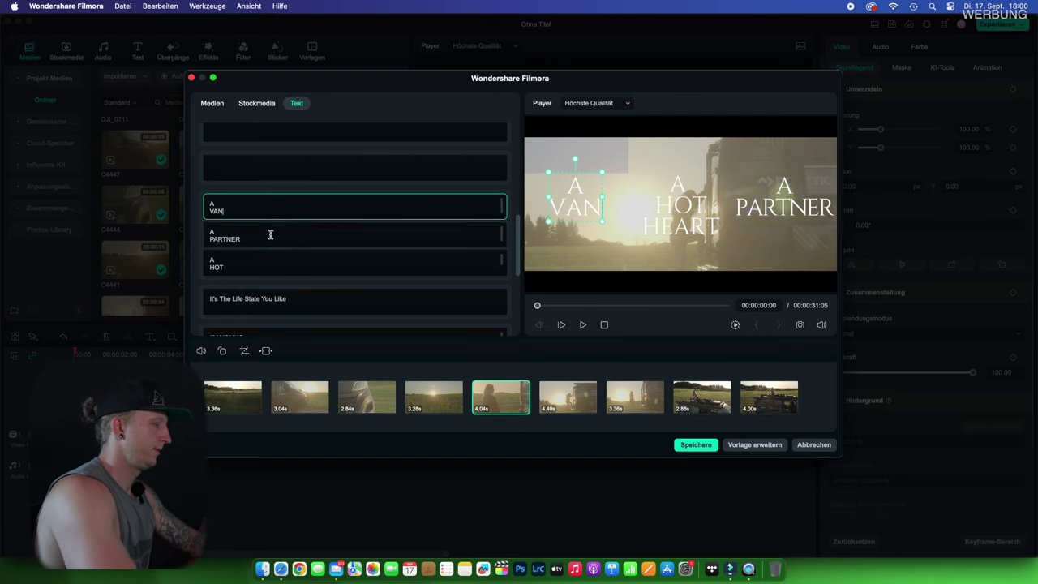
triple_click(271, 235)
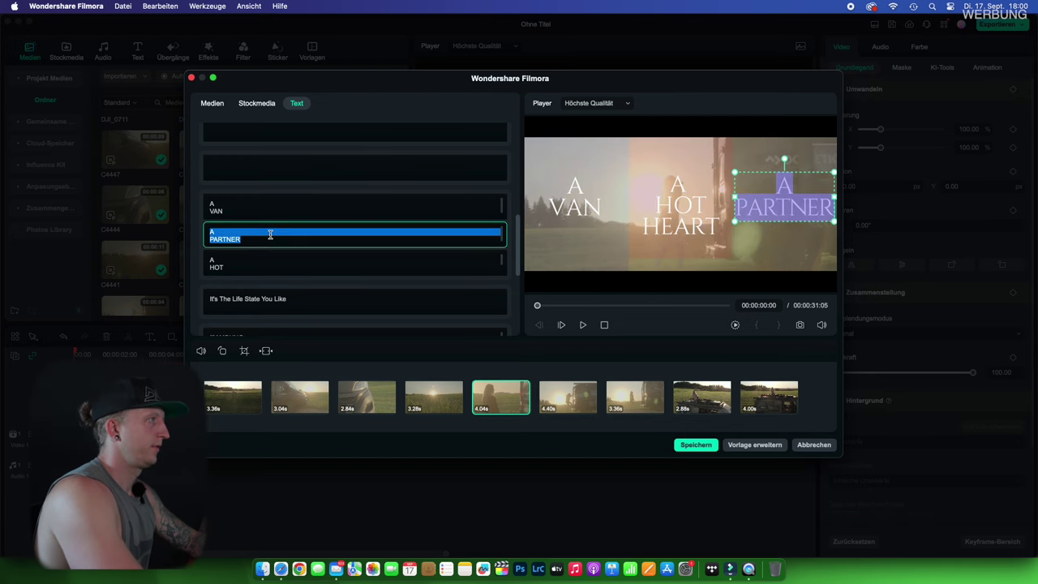
left_click(217, 205)
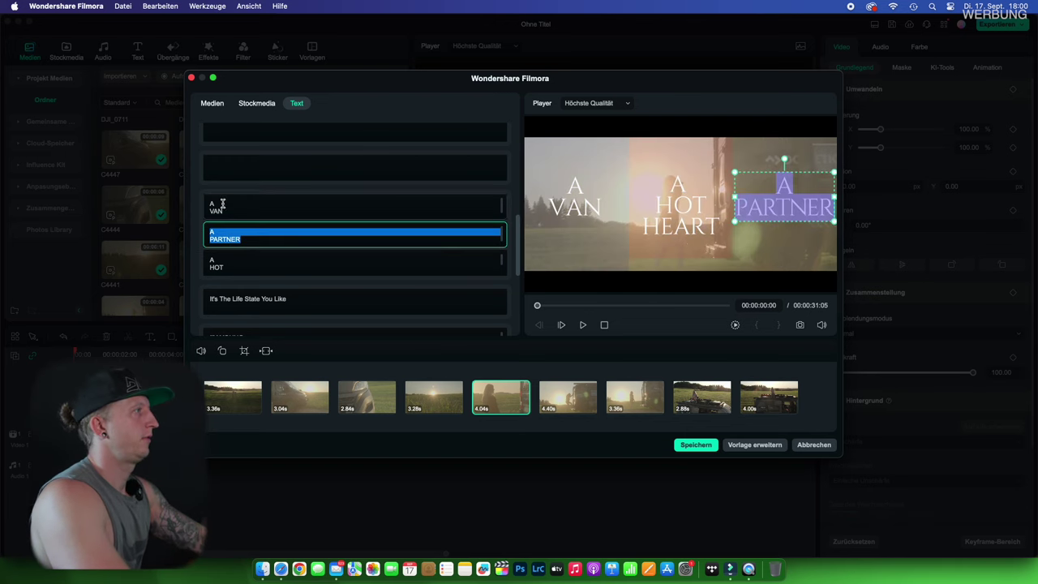
key("BackSpace")
left_click(271, 239)
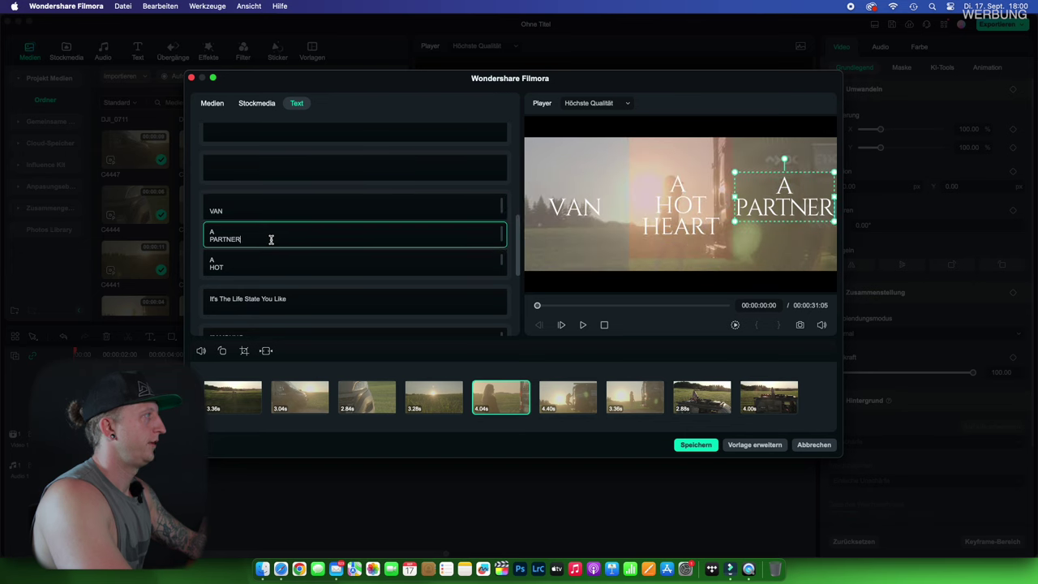
key("super+a")
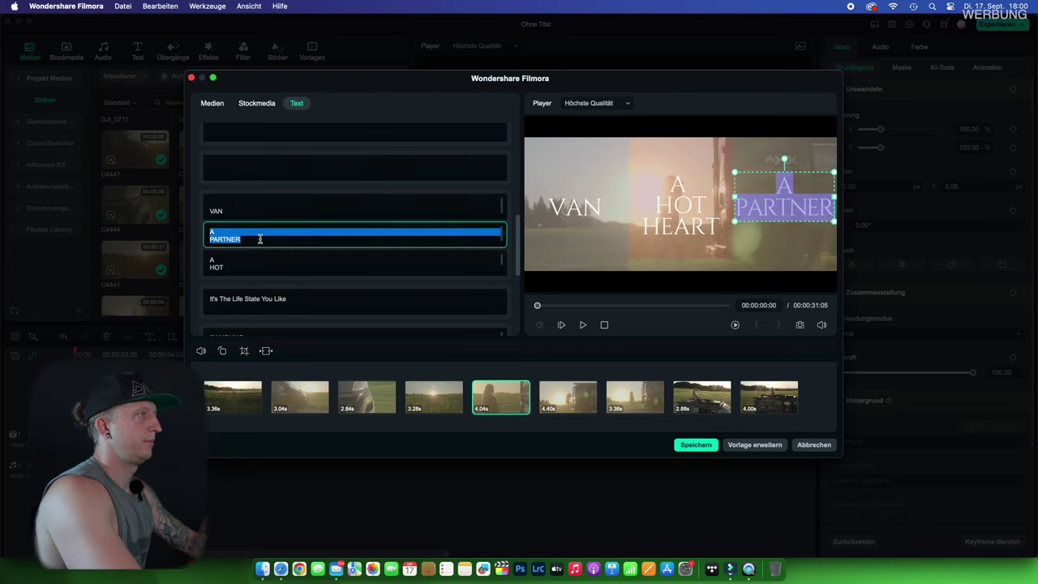
type("BIKE")
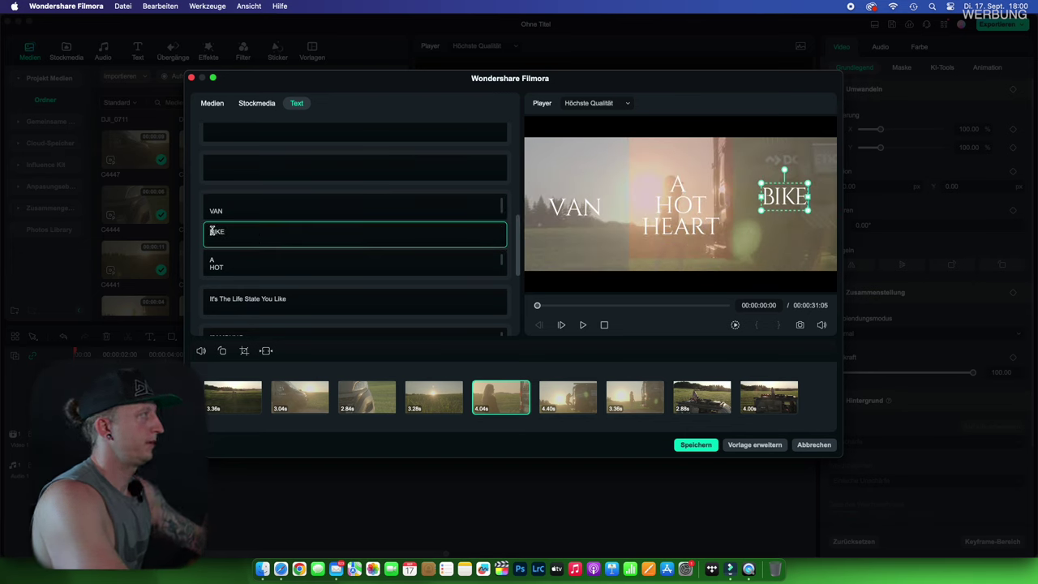
left_click(210, 211)
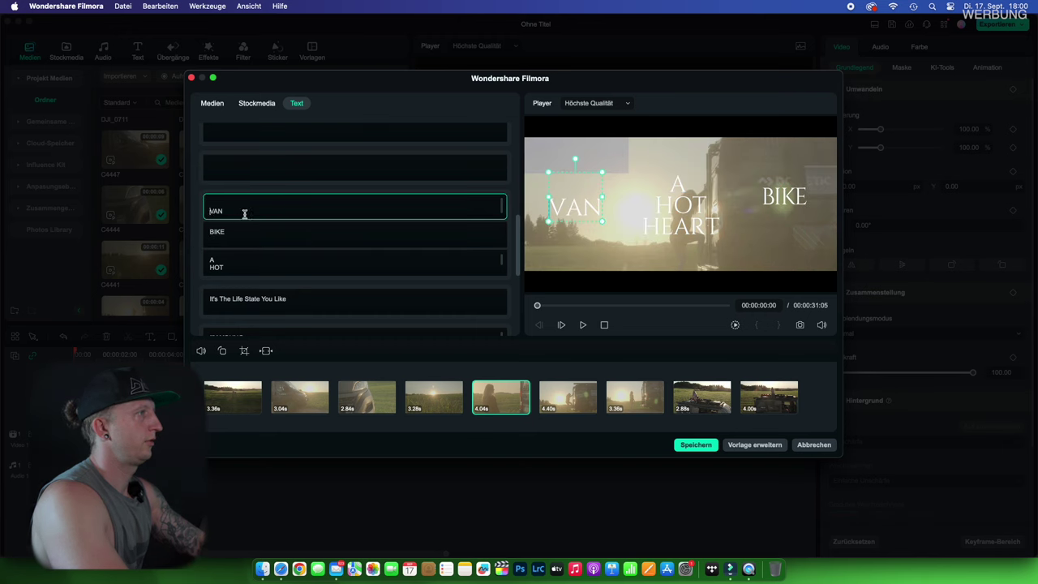
Replace A HOT HEART with MTB and I'M YOUNG AND with two-line CHASING SUNSETS, then save
left_click(260, 265)
key("super+a")
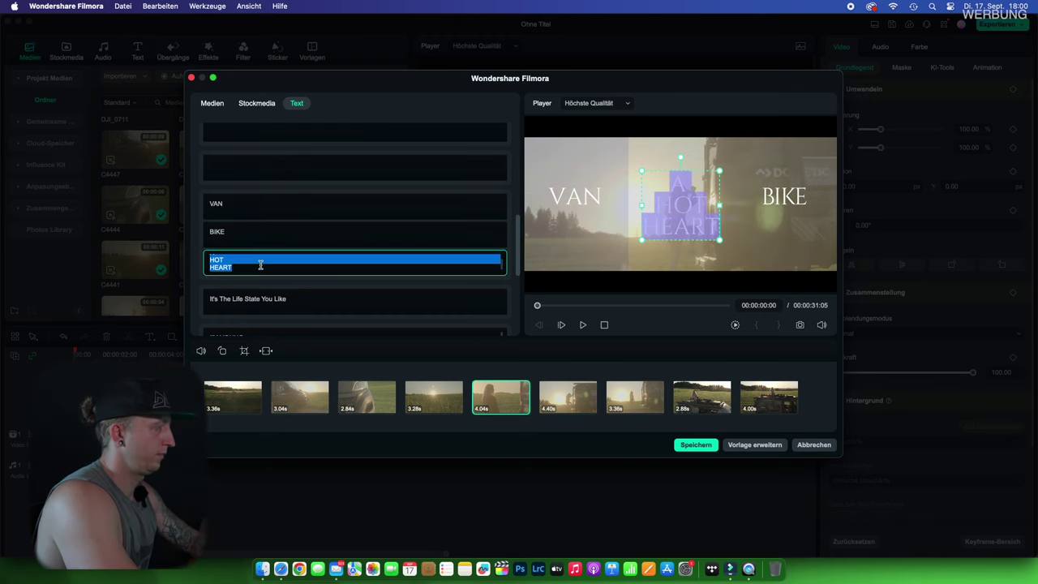
type("MTB")
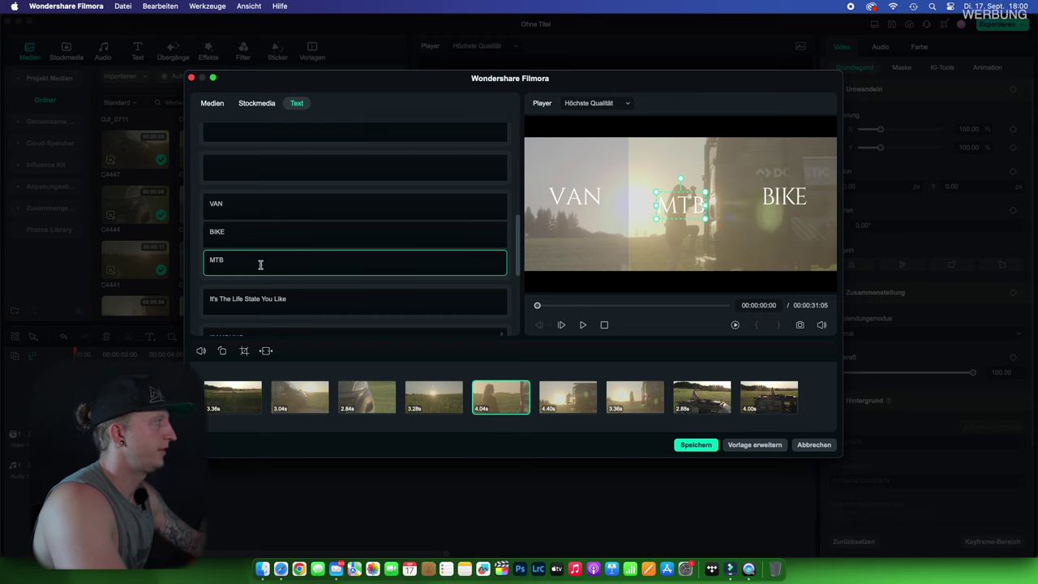
scroll(267, 284, "down", 1)
left_click(310, 268)
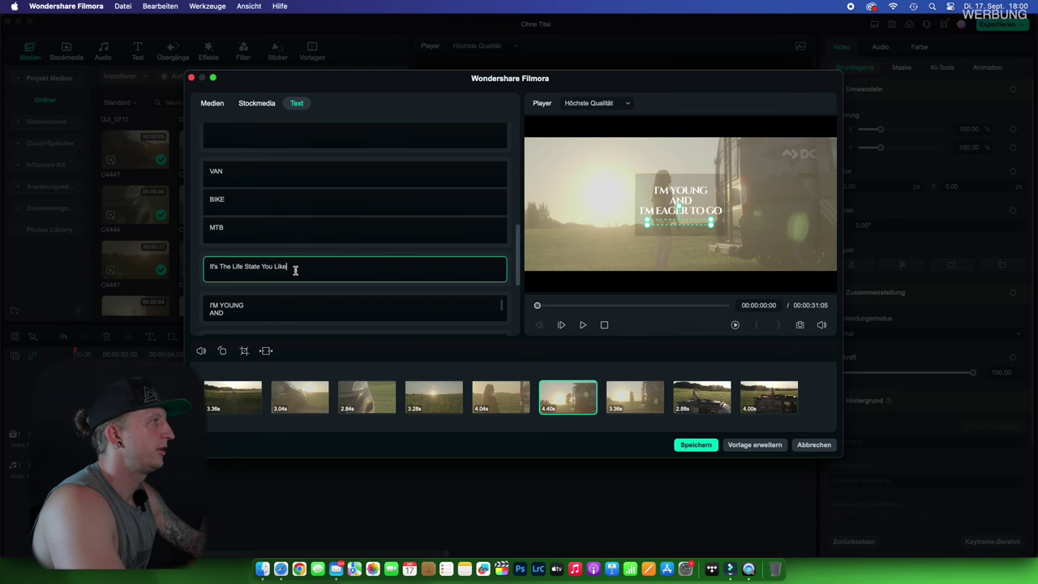
left_click(287, 308)
key("super+a")
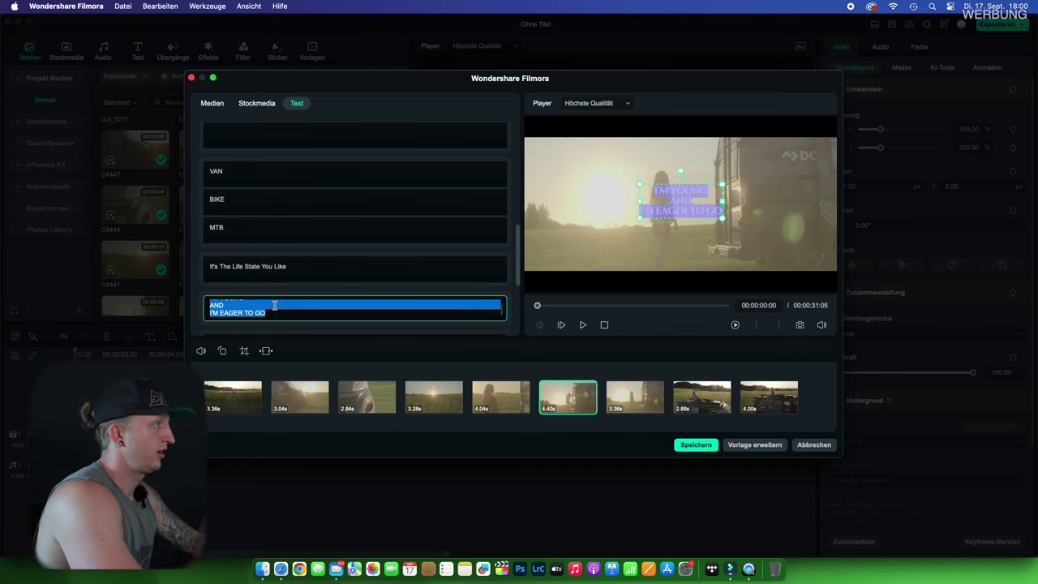
type("CHASING")
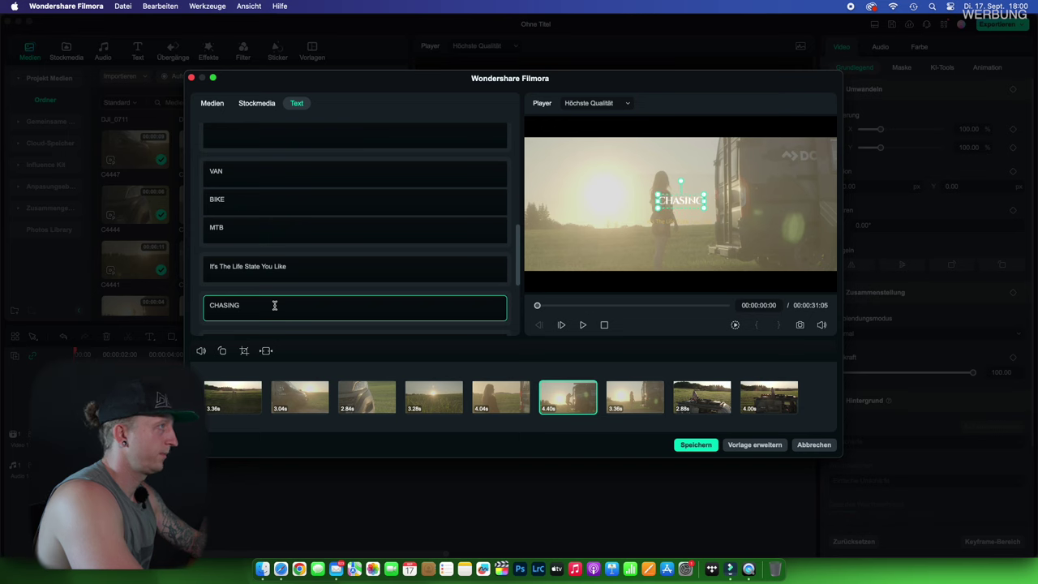
key("Return")
type("SUNSETS")
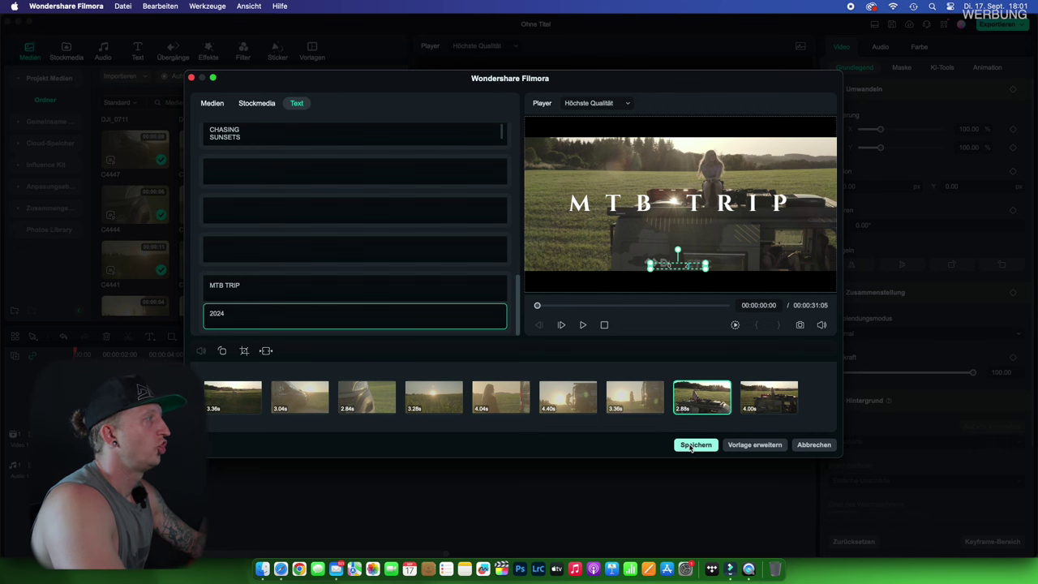
left_click(691, 446)
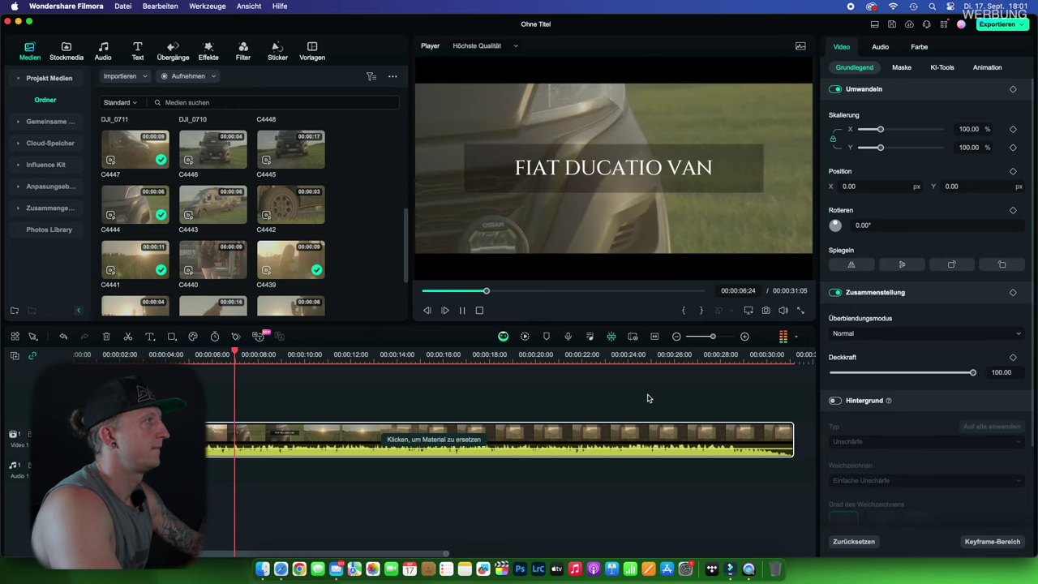
key("space")
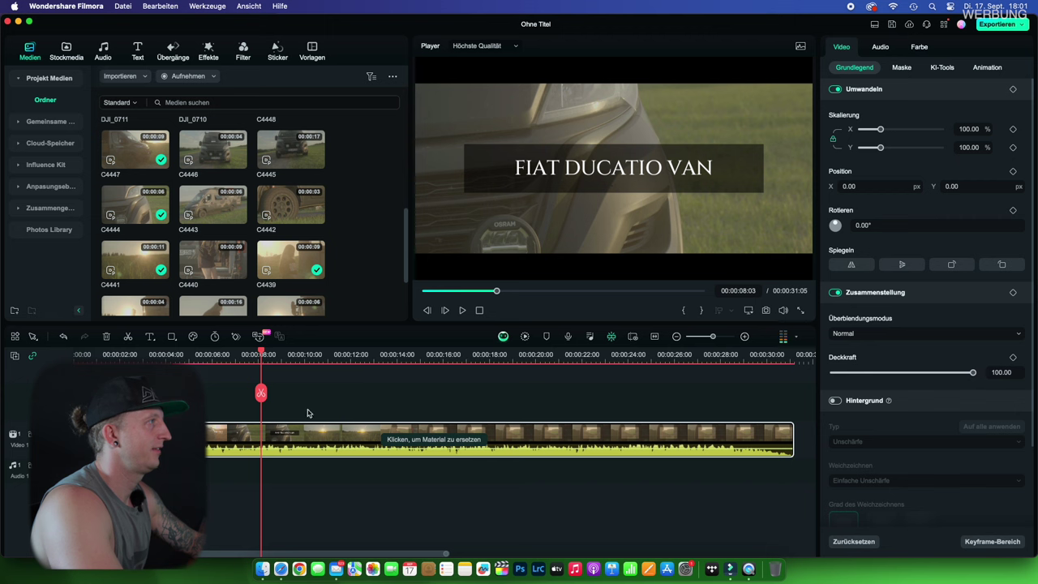
Delete the stray I so the van title reads FIAT DUCATO VAN, and save the template
left_click(259, 433)
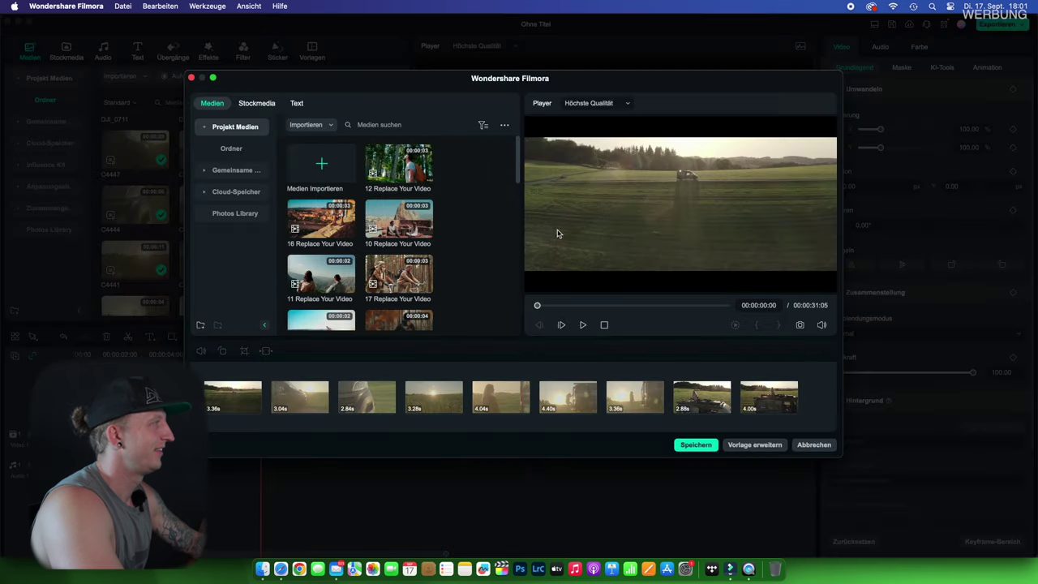
scroll(391, 301, "down", 1)
left_click(300, 396)
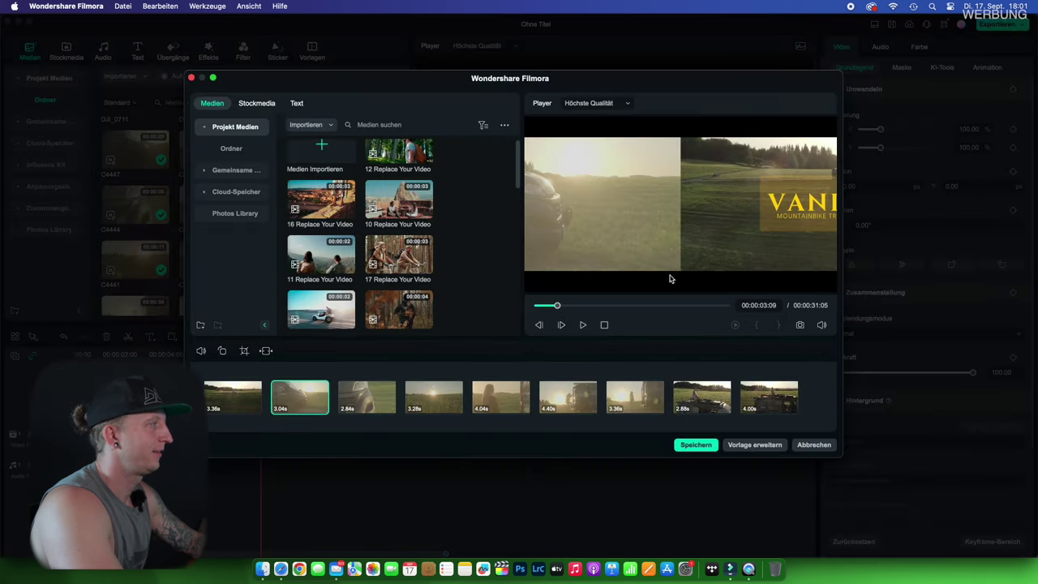
left_click(367, 406)
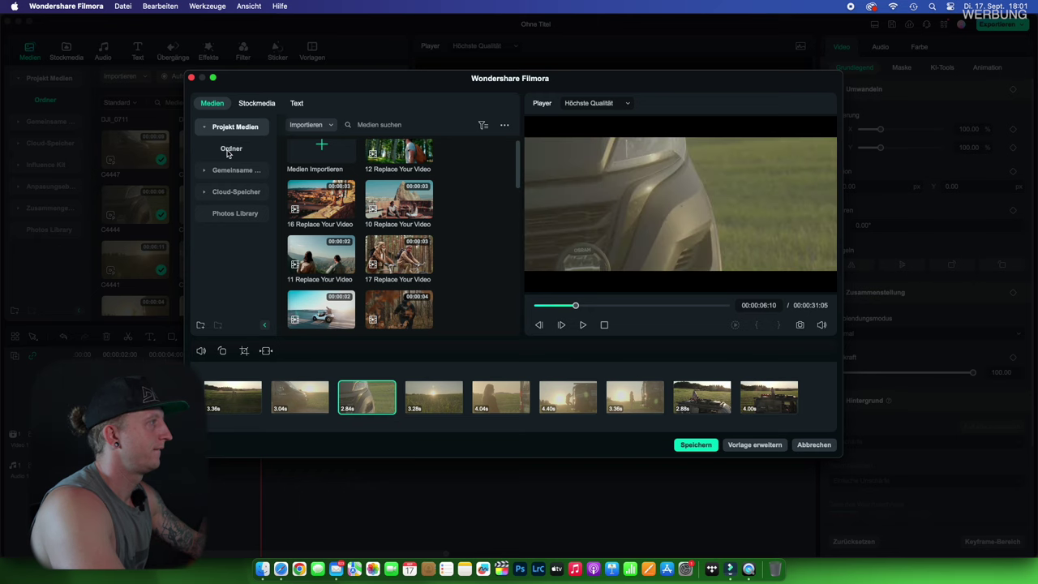
left_click(300, 397)
left_click(783, 198)
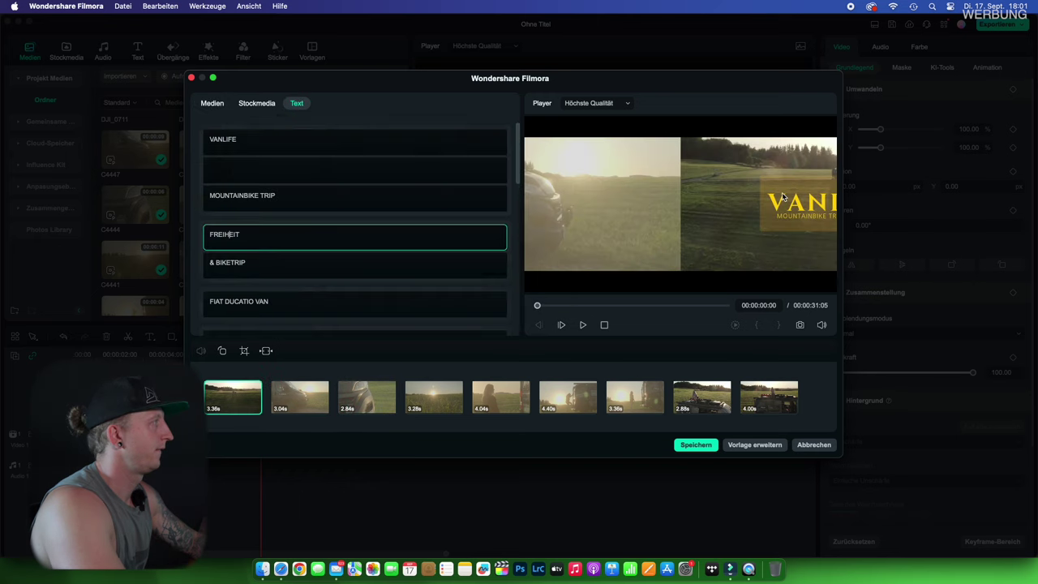
left_click(317, 301)
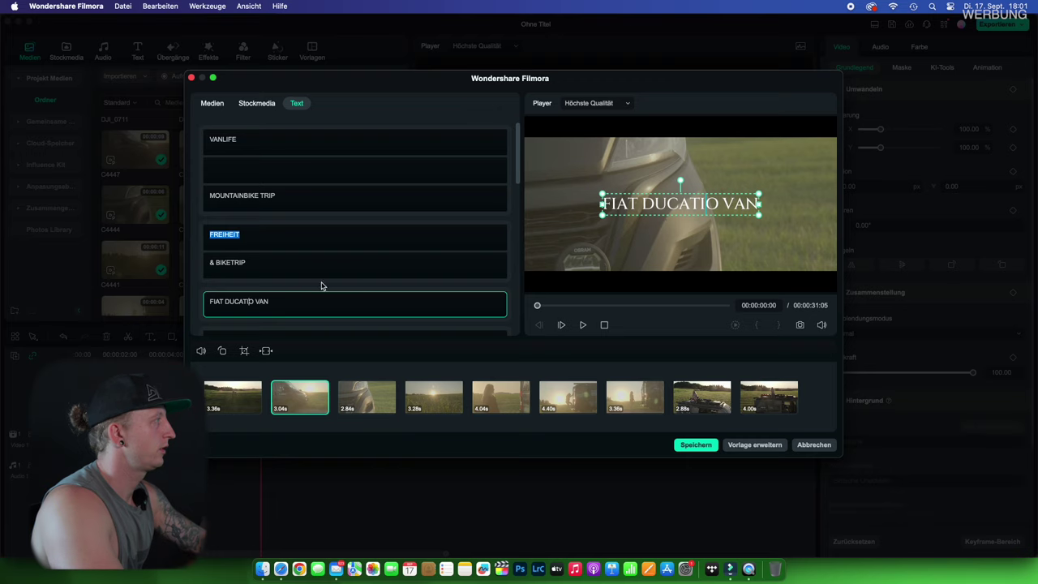
key("BackSpace")
left_click(696, 444)
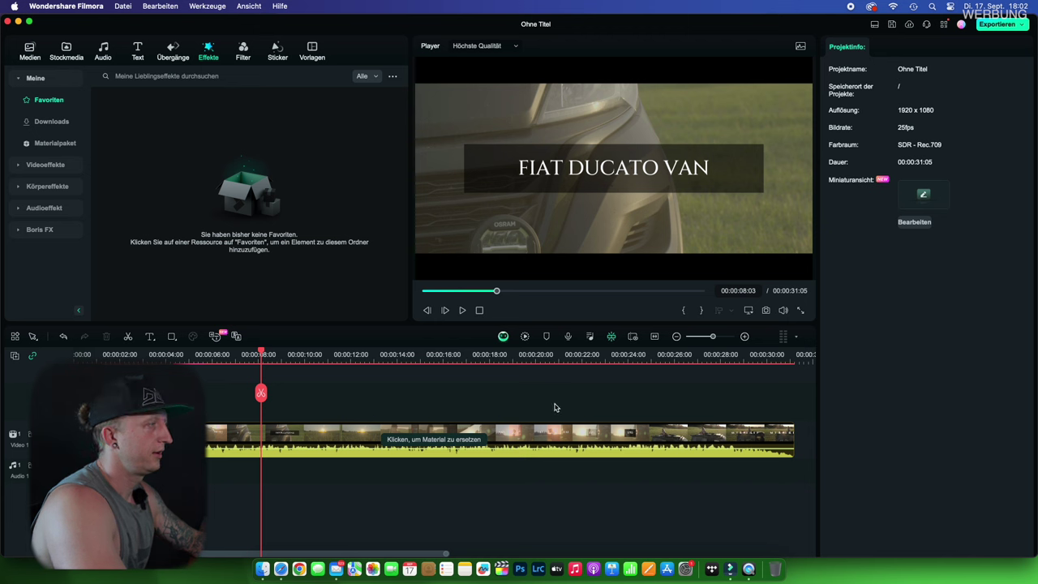
Browse the recommended filters in the filter library and preview UrbanShine
scroll(525, 359, "down", 5)
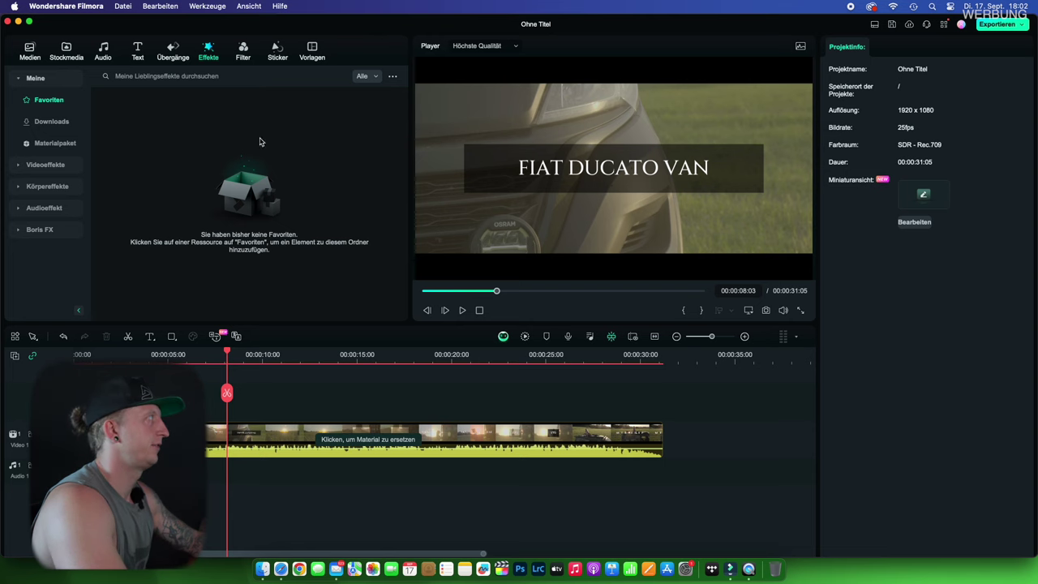
left_click(242, 51)
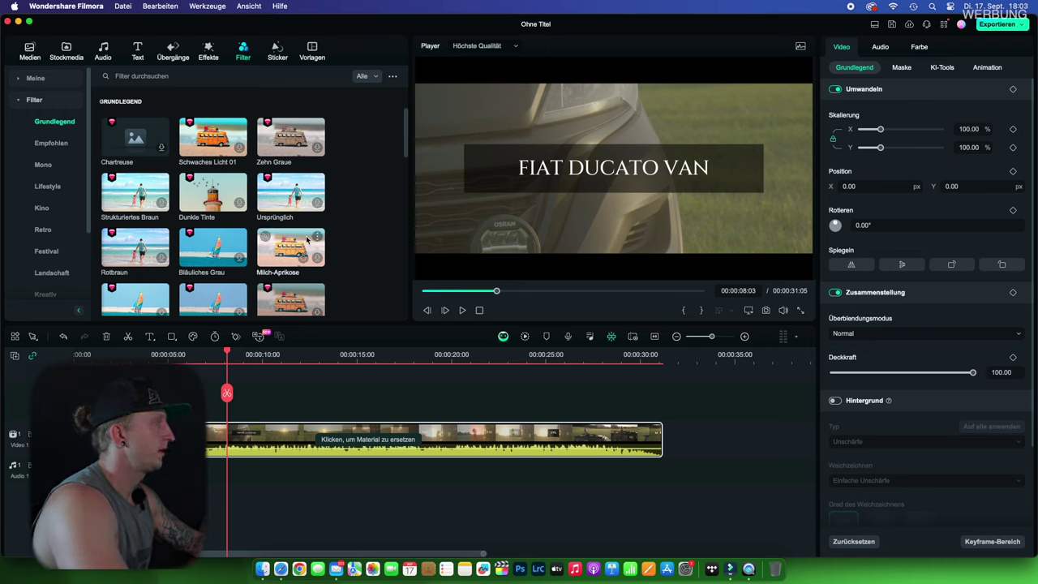
scroll(289, 245, "down", 3)
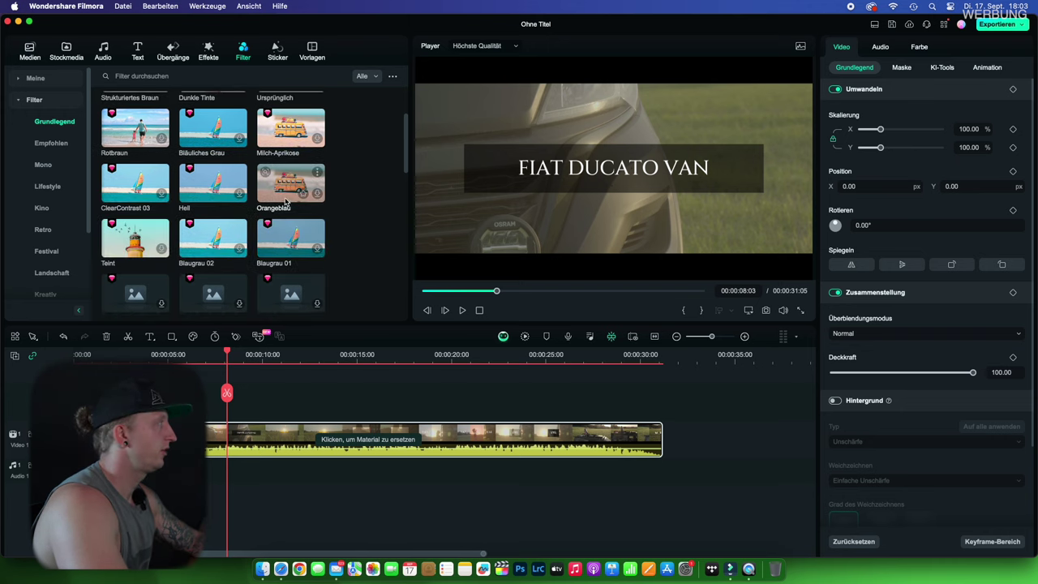
left_click(51, 143)
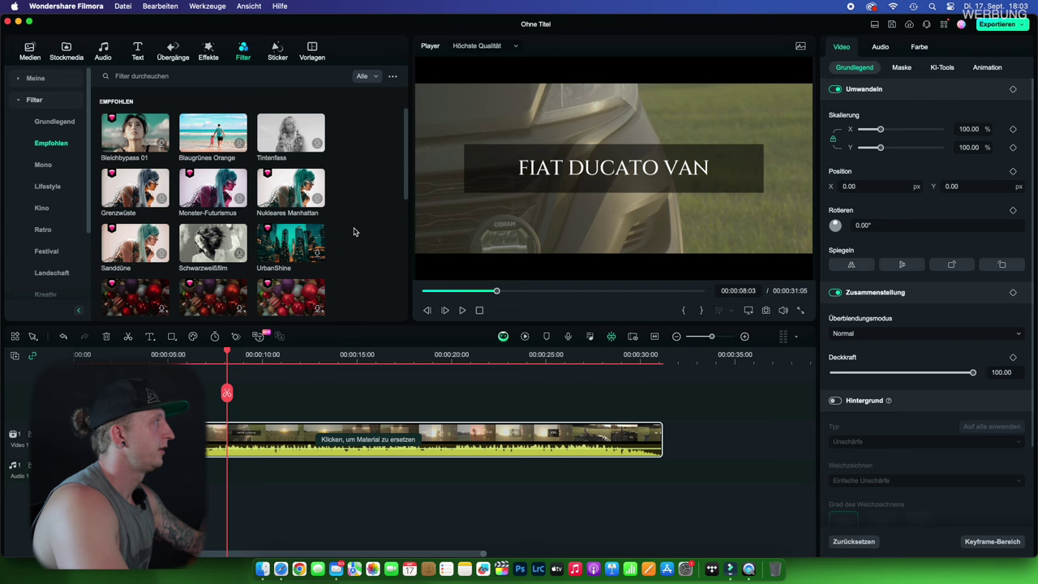
scroll(354, 232, "down", 2)
left_click(289, 184)
Search 'set' to try Sunset Park, then preview Bleichbypass 01, UrbanShine and Modernes Fade
left_click(191, 76)
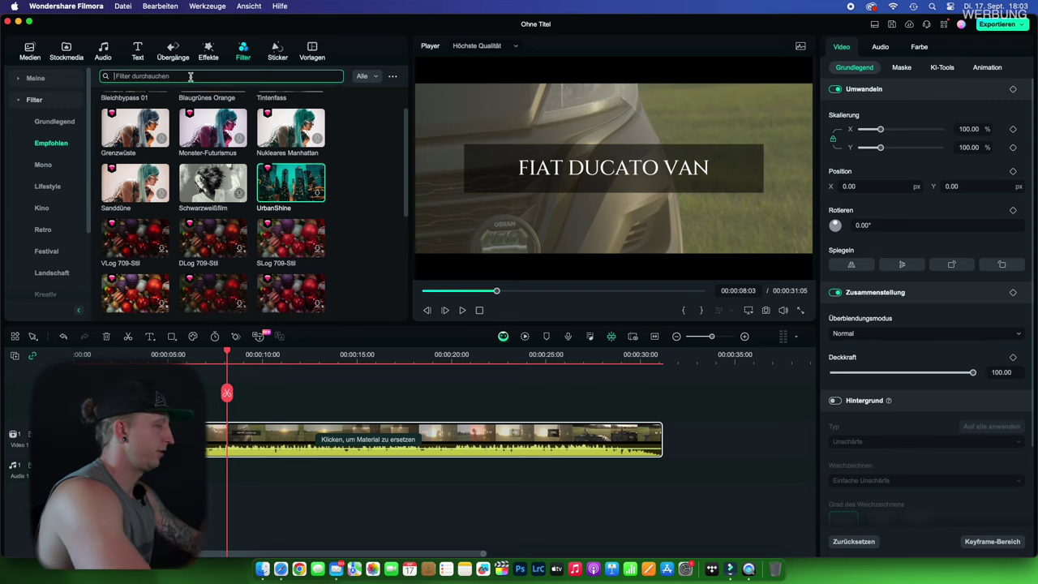
type("set")
key("Return")
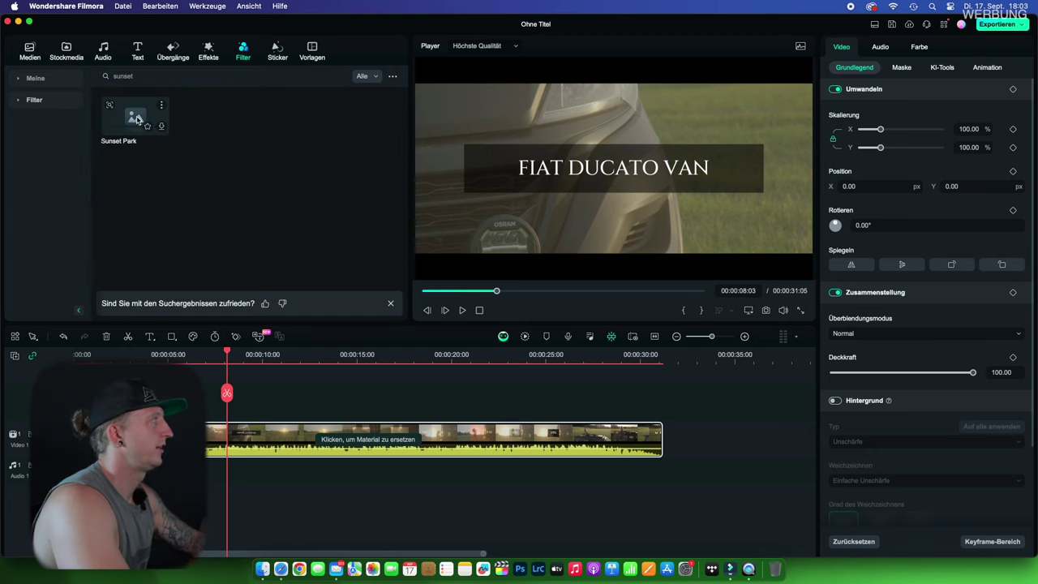
mouse_move(131, 120)
left_mouse_down()
mouse_move(312, 416)
mouse_move(169, 142)
left_mouse_up()
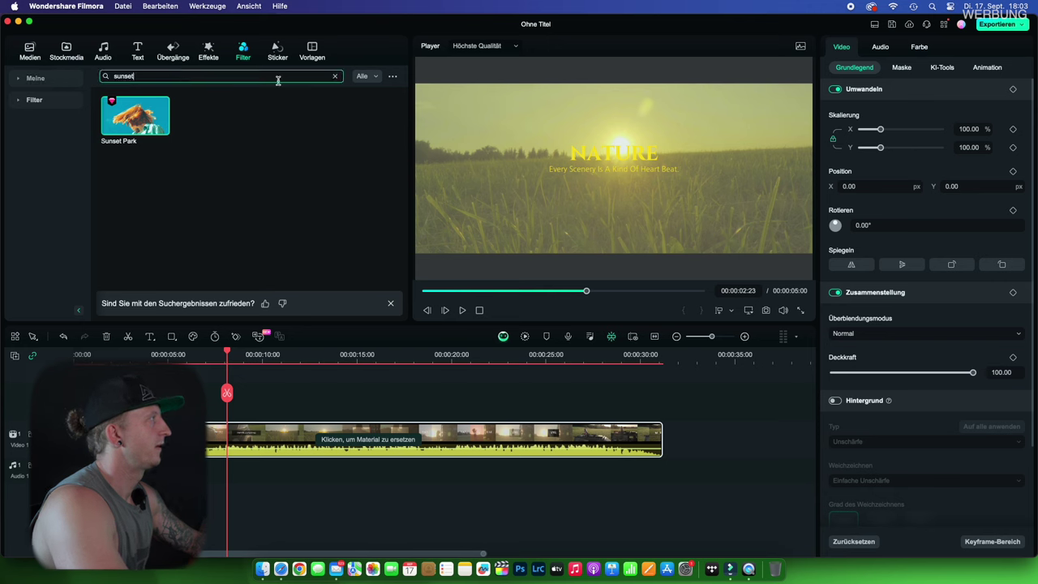
left_click(337, 76)
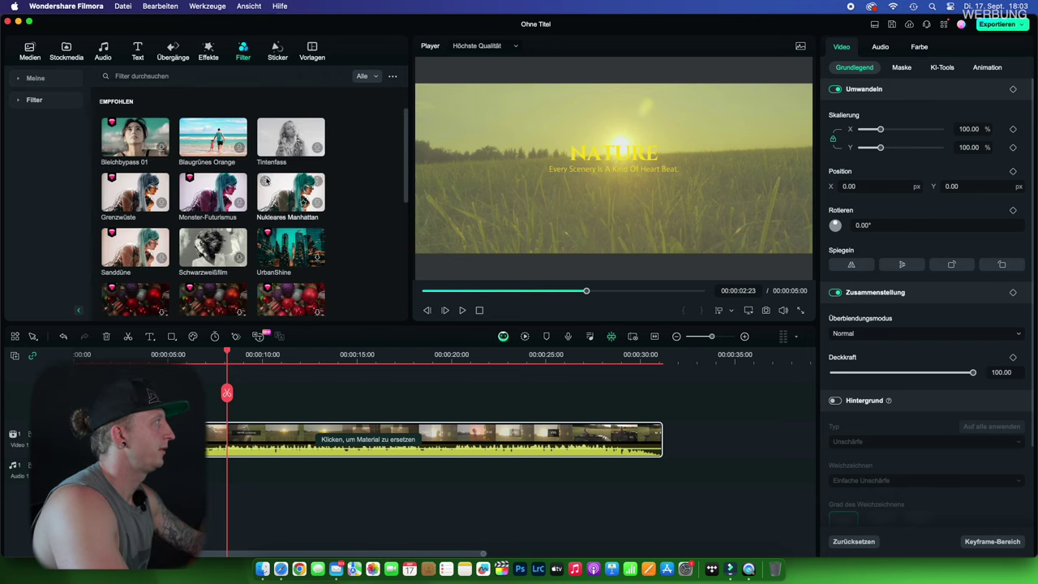
left_click(138, 143)
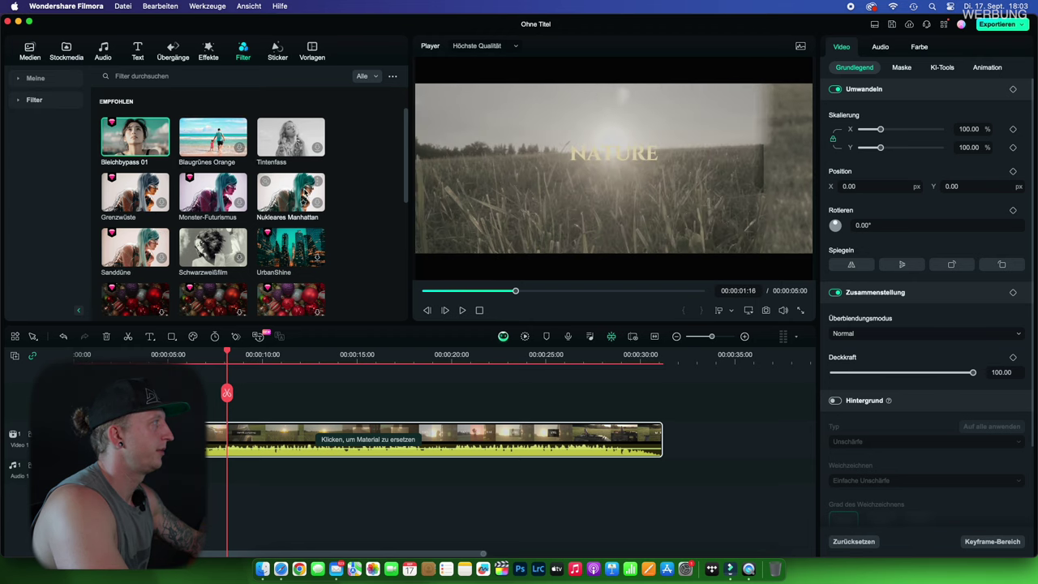
scroll(279, 237, "down", 3)
left_click(284, 184)
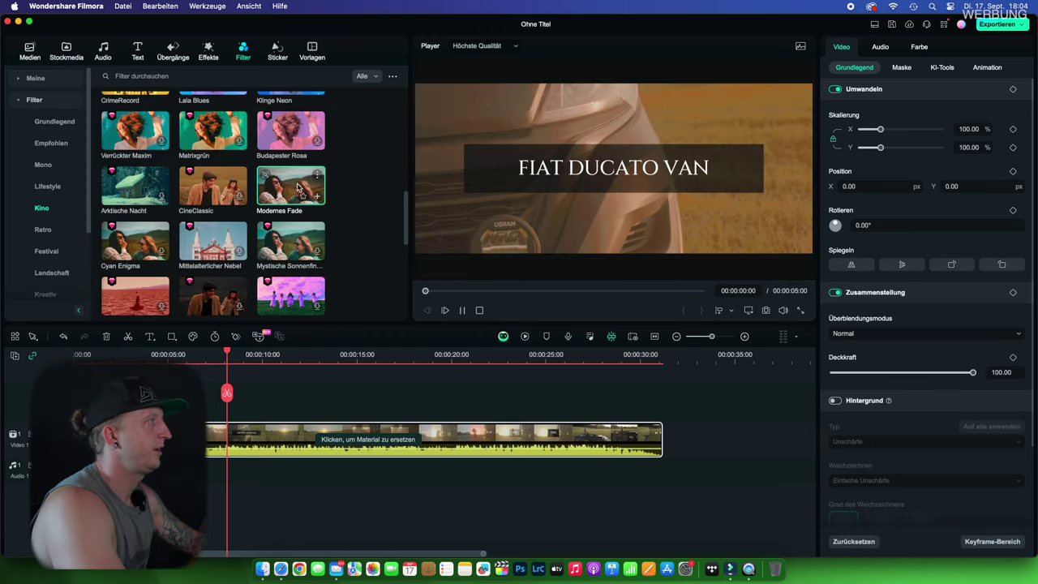
left_click(298, 187)
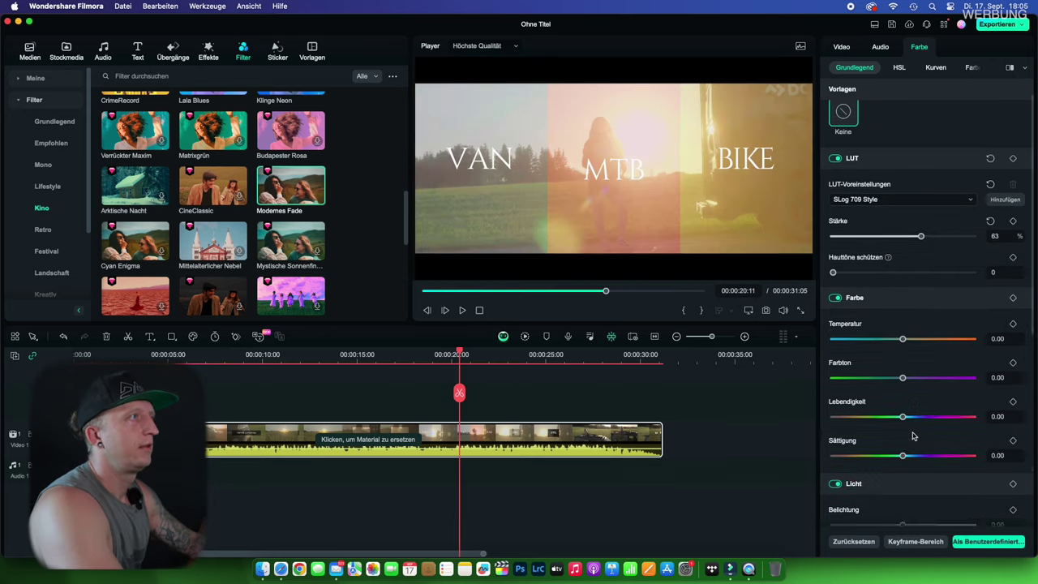
left_click(898, 68)
left_click(935, 68)
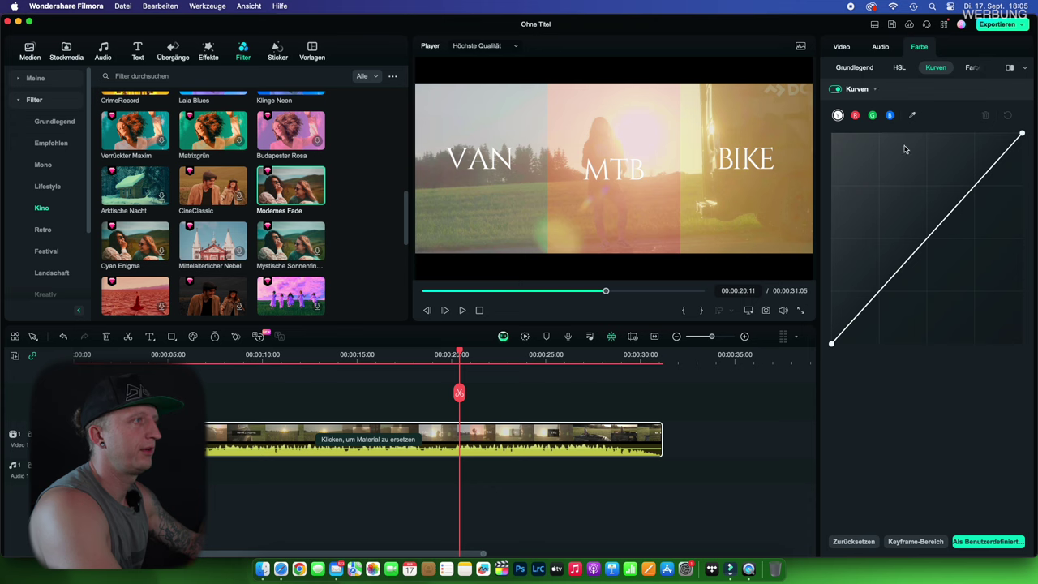
left_click(853, 68)
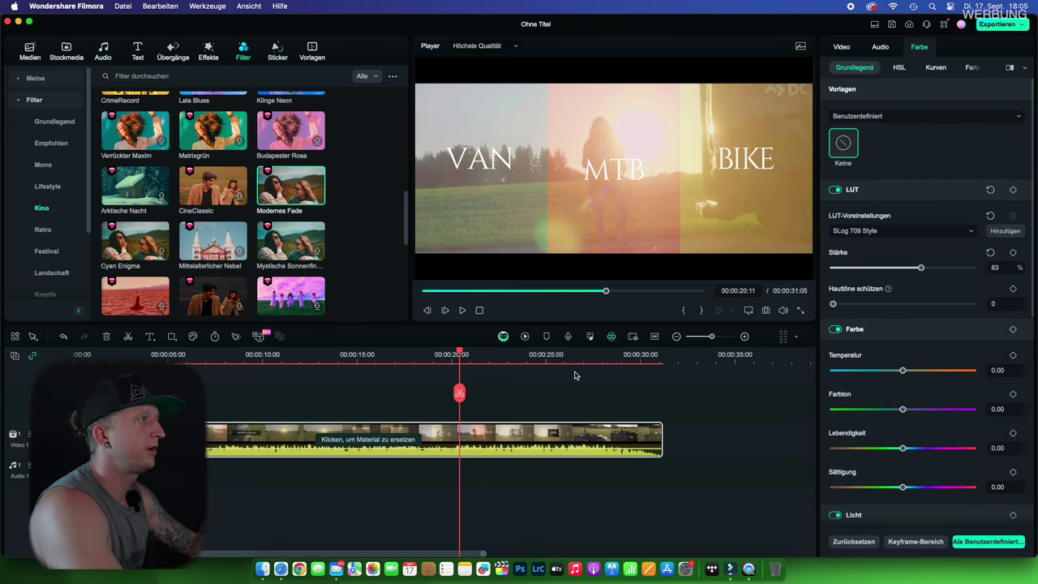
left_click(796, 50)
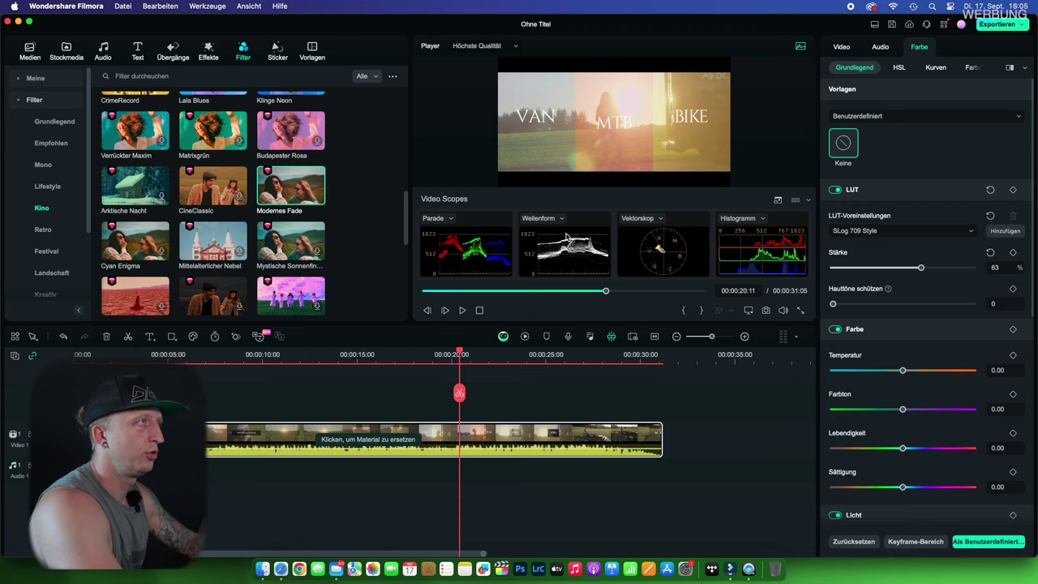
left_click(799, 49)
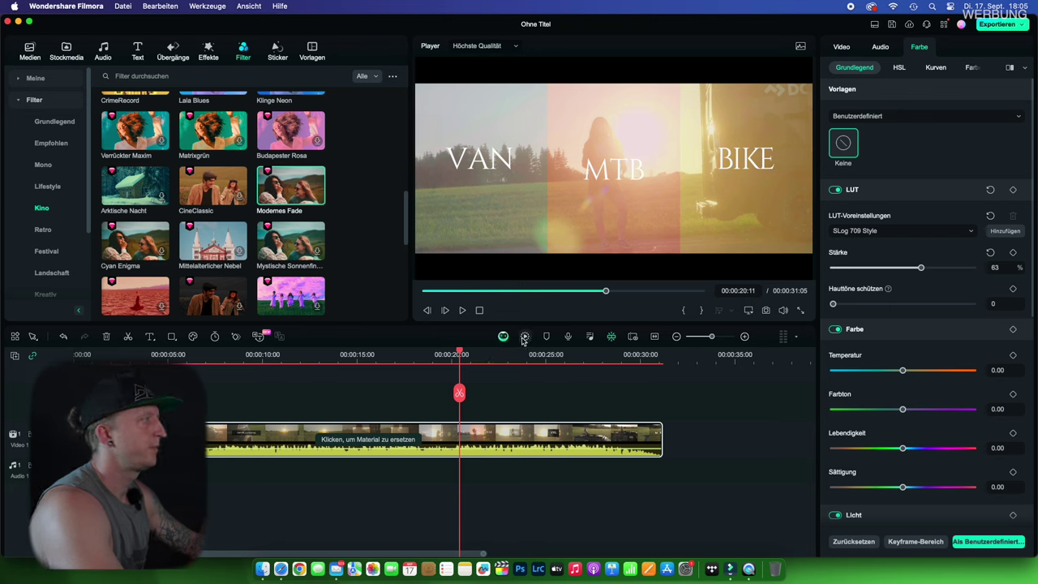
left_click_drag(459, 355, 444, 357)
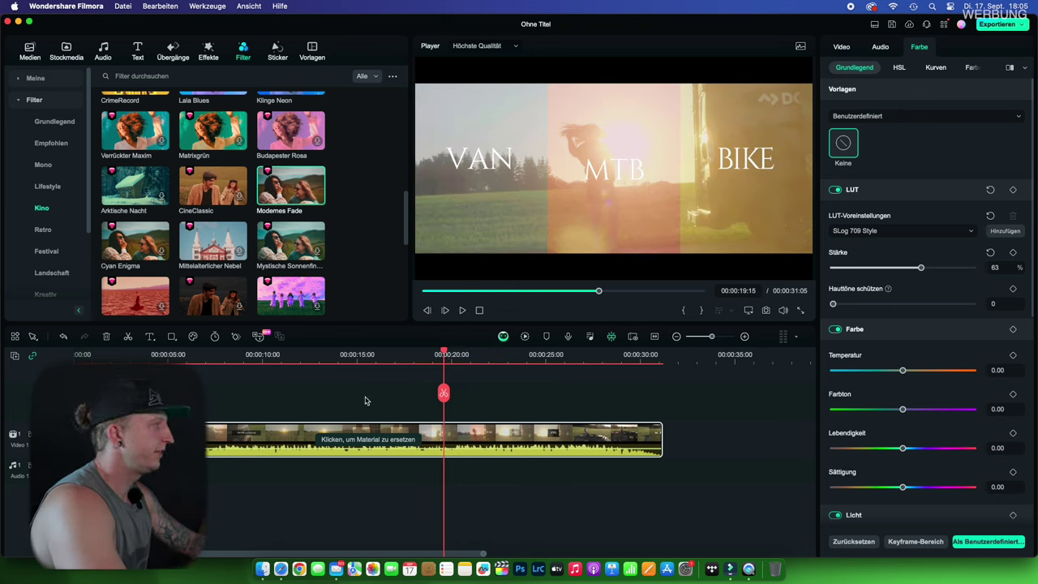
left_click(277, 359)
key("space")
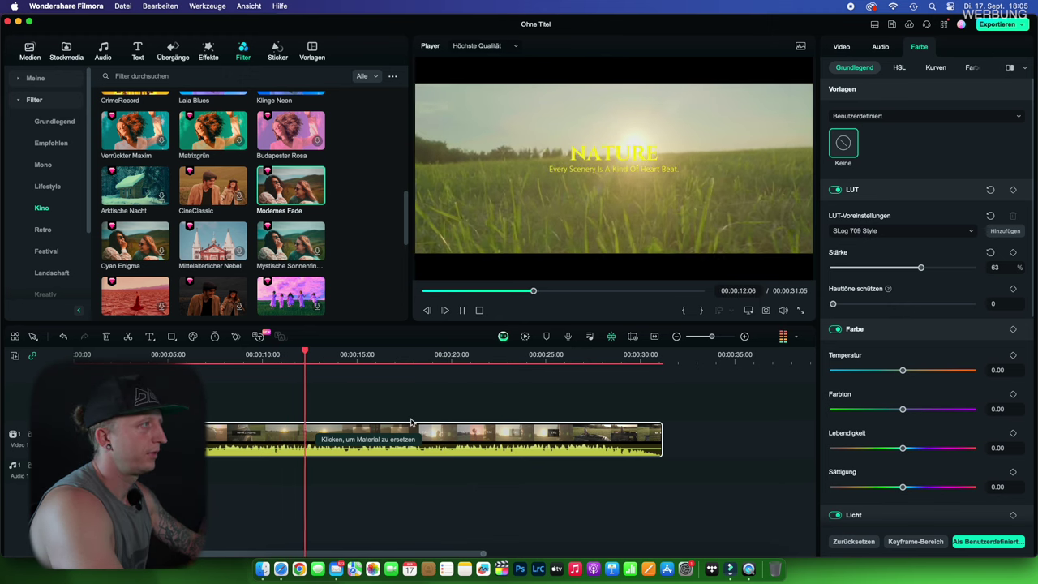
key("space")
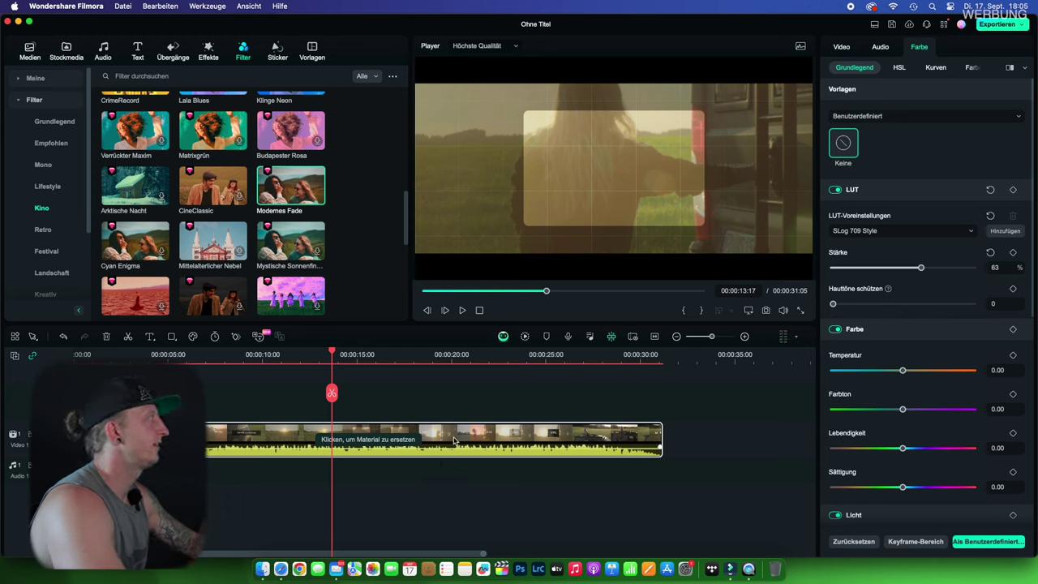
left_click(17, 102)
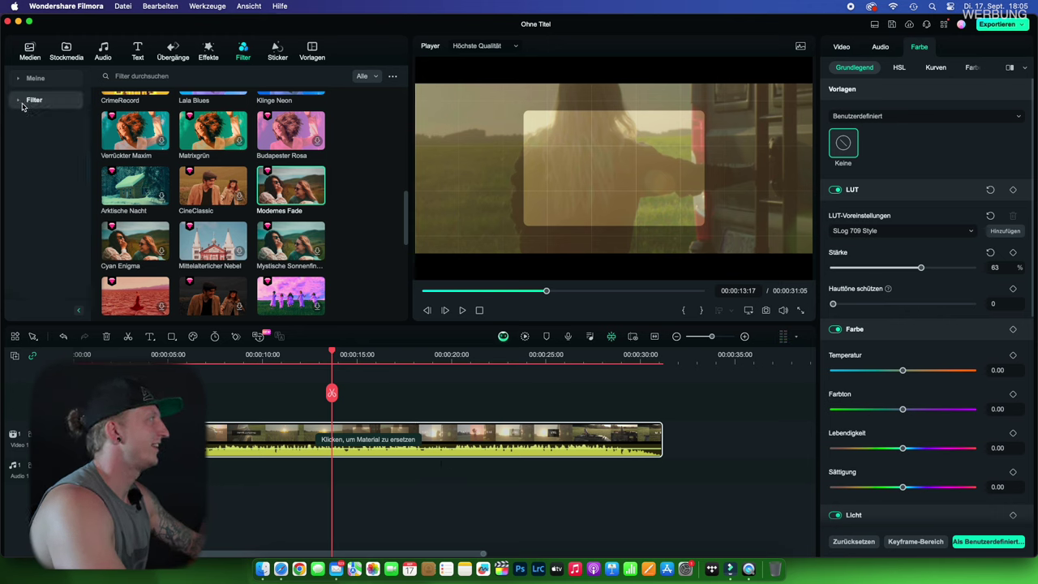
left_click(18, 79)
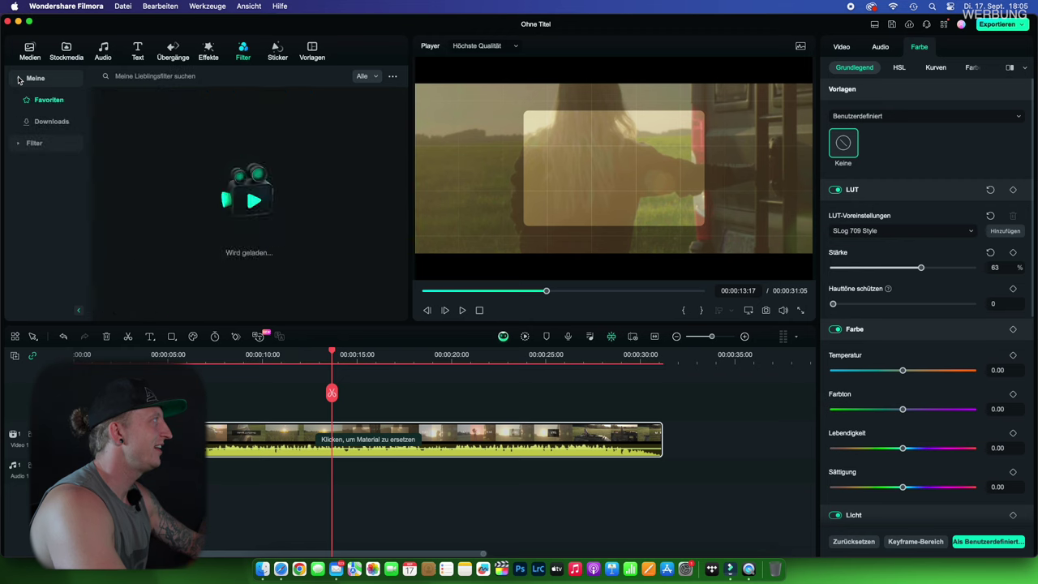
left_click(98, 51)
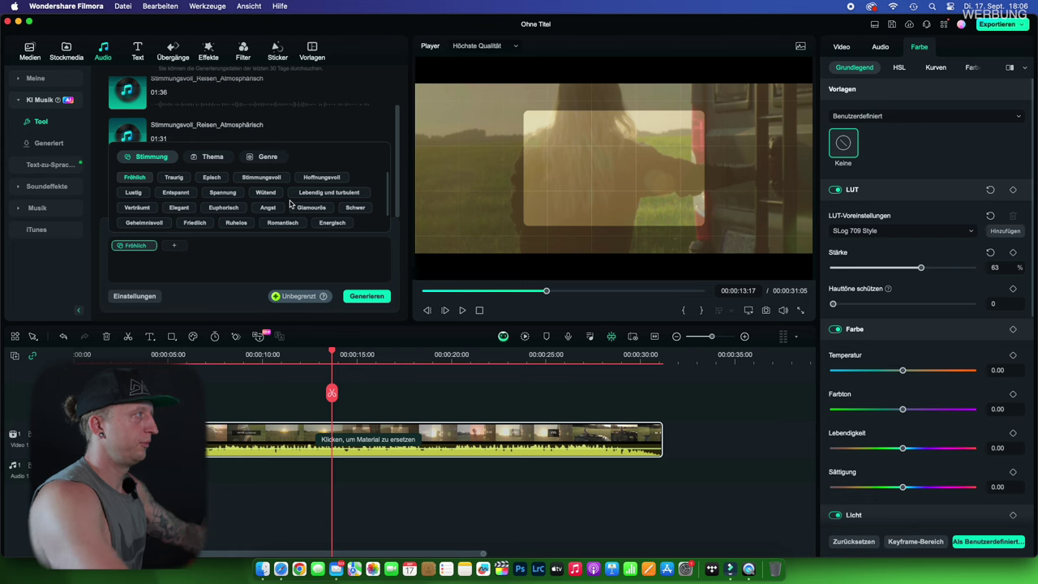
left_click(213, 262)
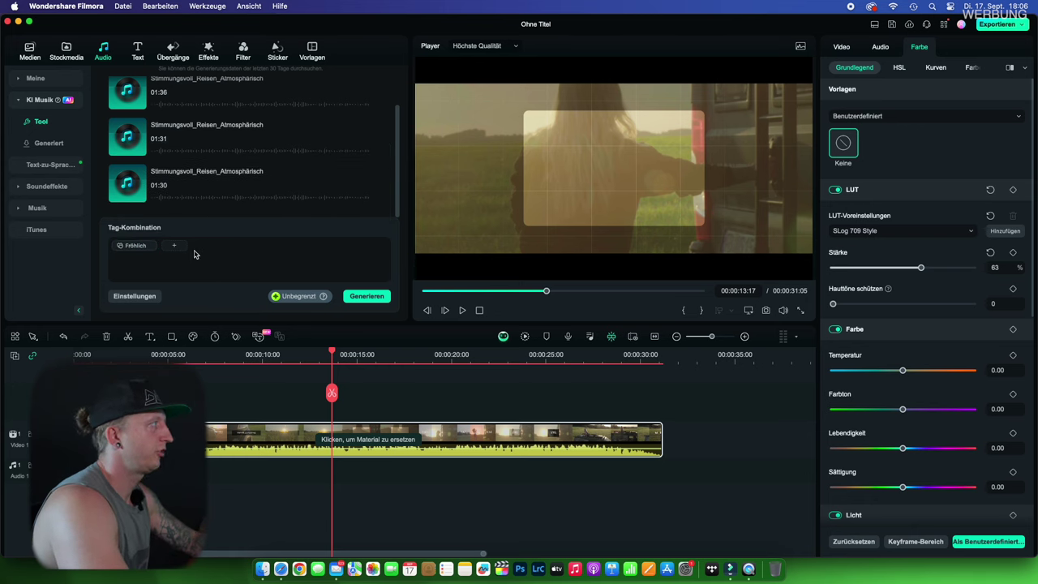
scroll(142, 162, "up", 2)
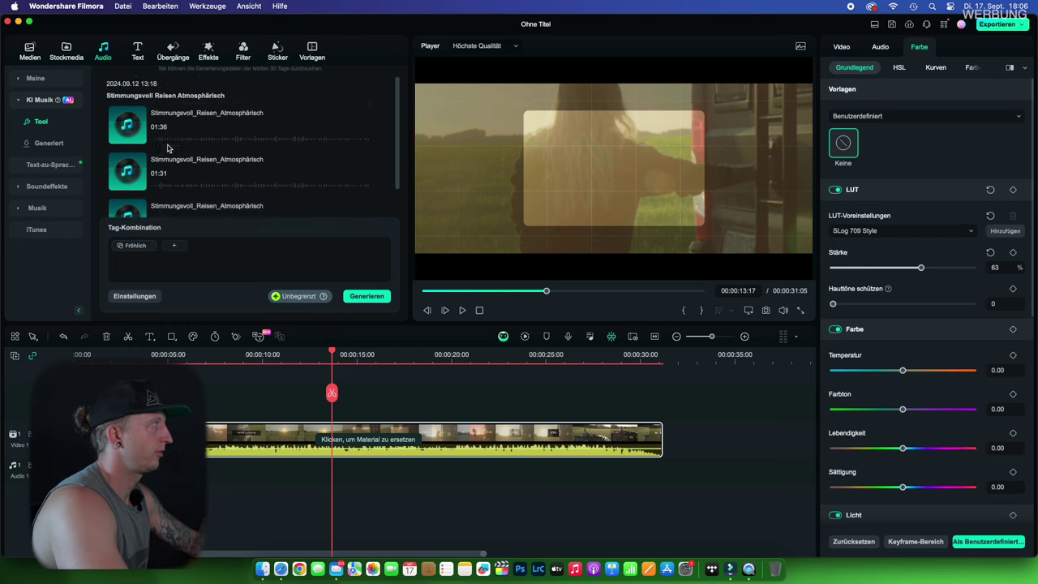
left_click(128, 126)
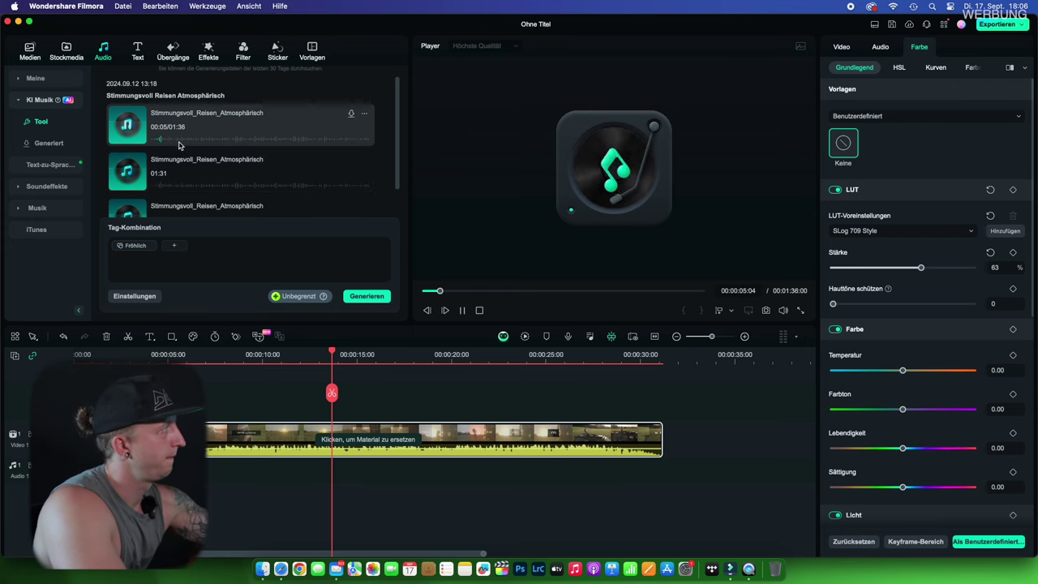
left_click(128, 125)
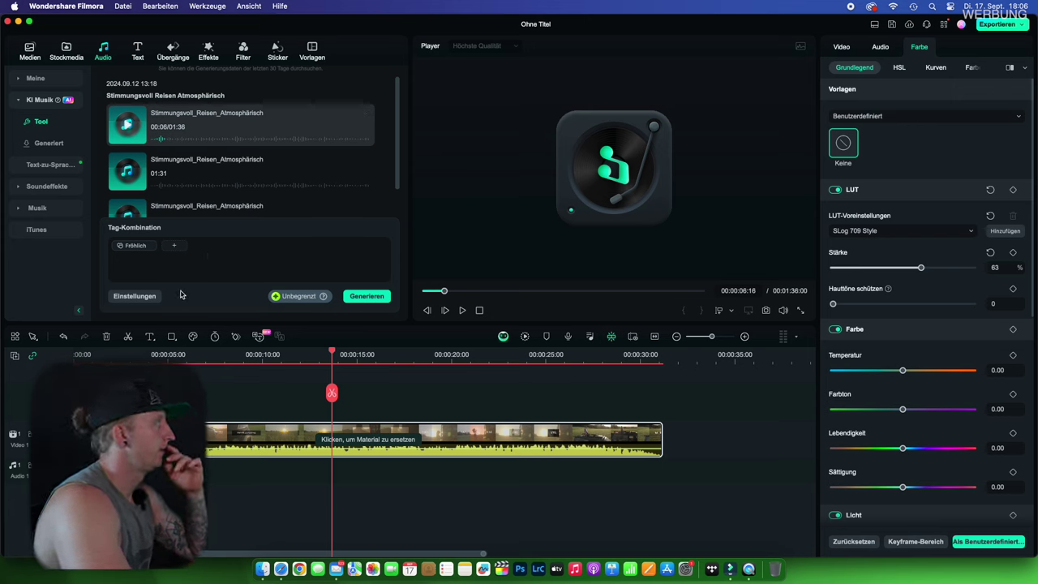
mouse_move(324, 296)
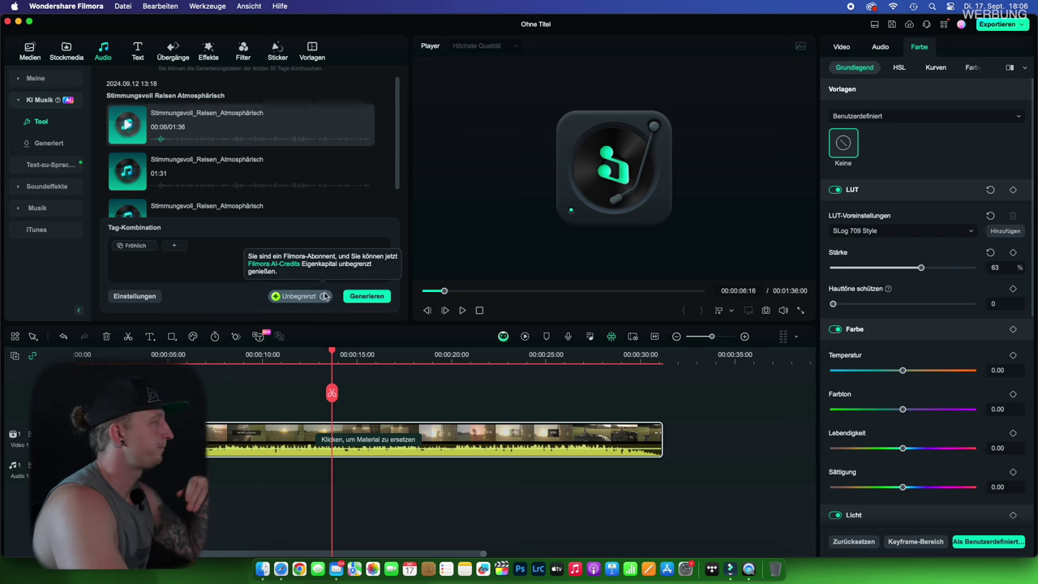
left_click(154, 296)
left_click(368, 254)
left_click(127, 125)
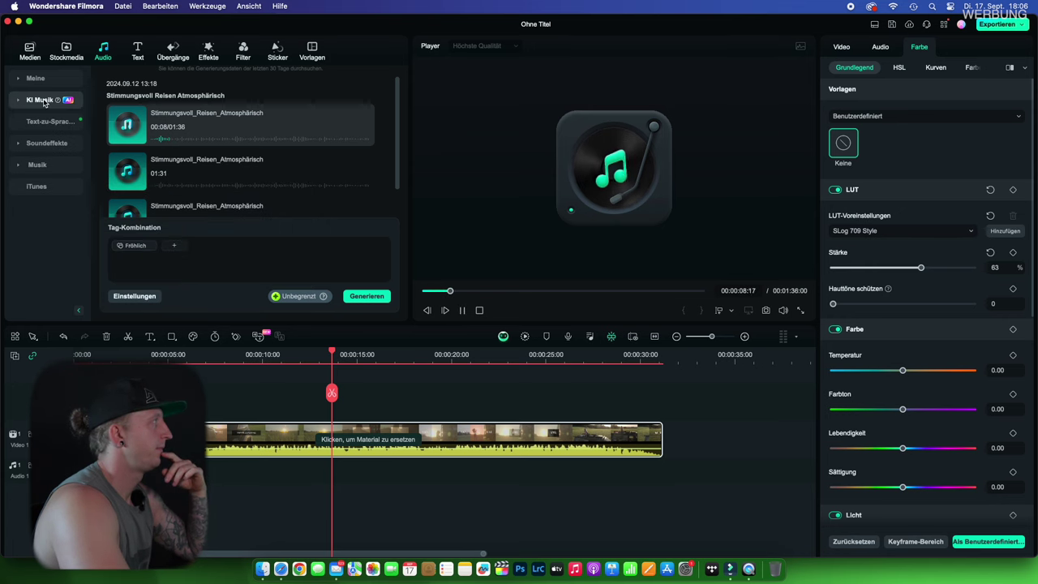
left_click(282, 132)
scroll(301, 154, "down", 3)
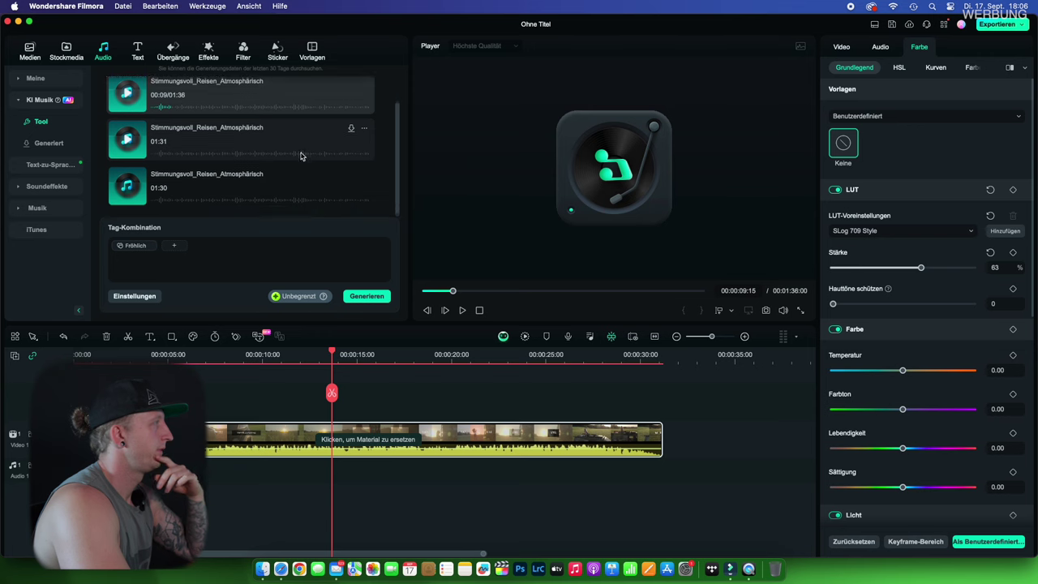
Choose Verträumt as mood, Reisen as theme and Atmosphärisch as genre for the AI music tags
left_click(174, 245)
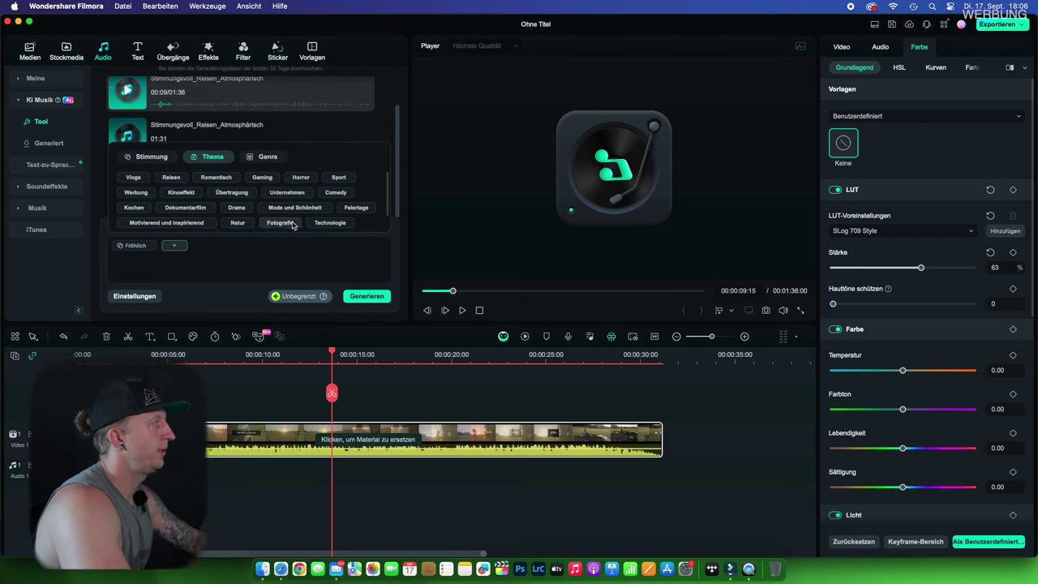
left_click(172, 160)
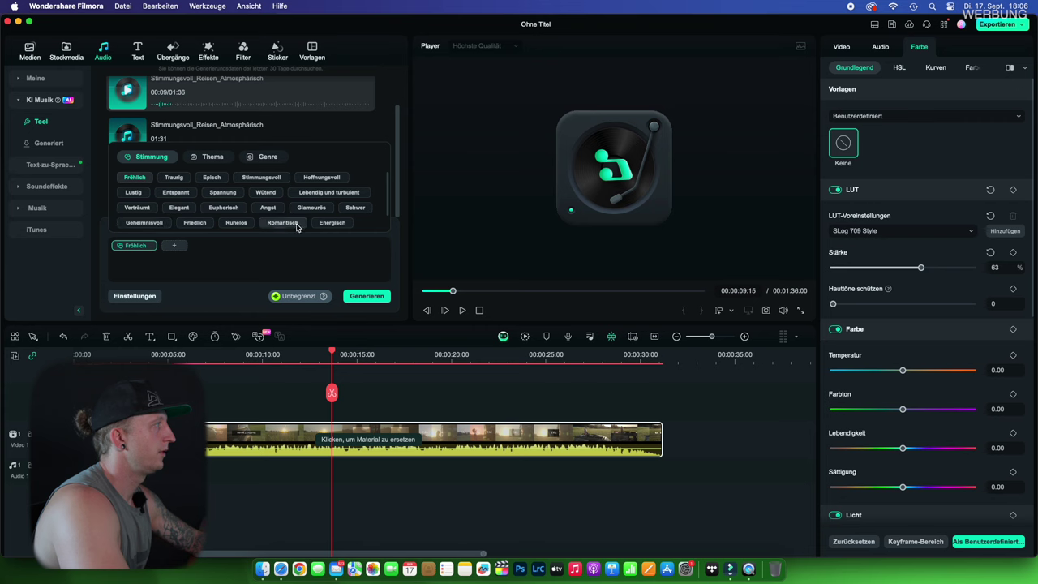
left_click(208, 157)
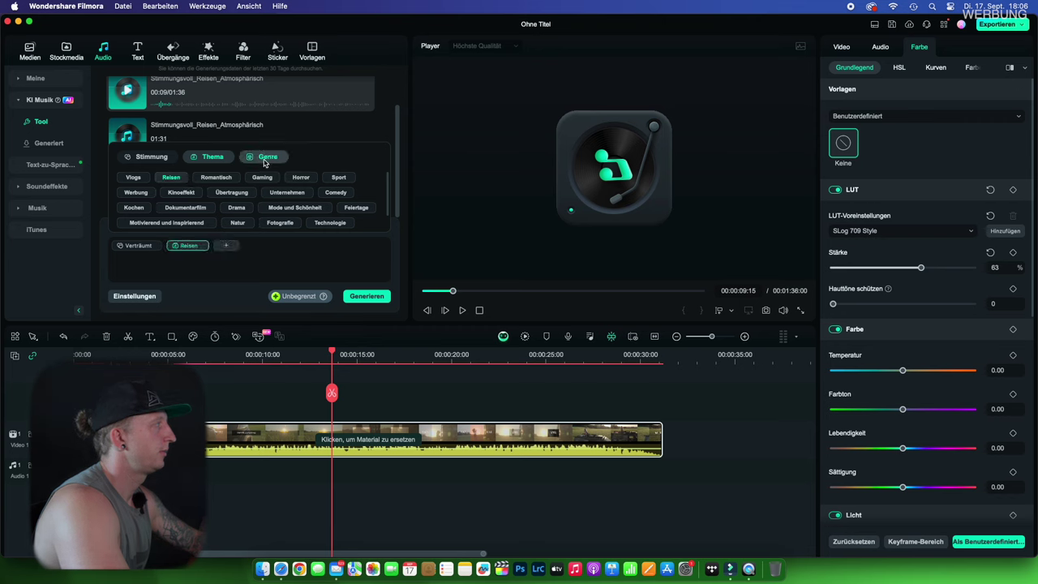
left_click(200, 221)
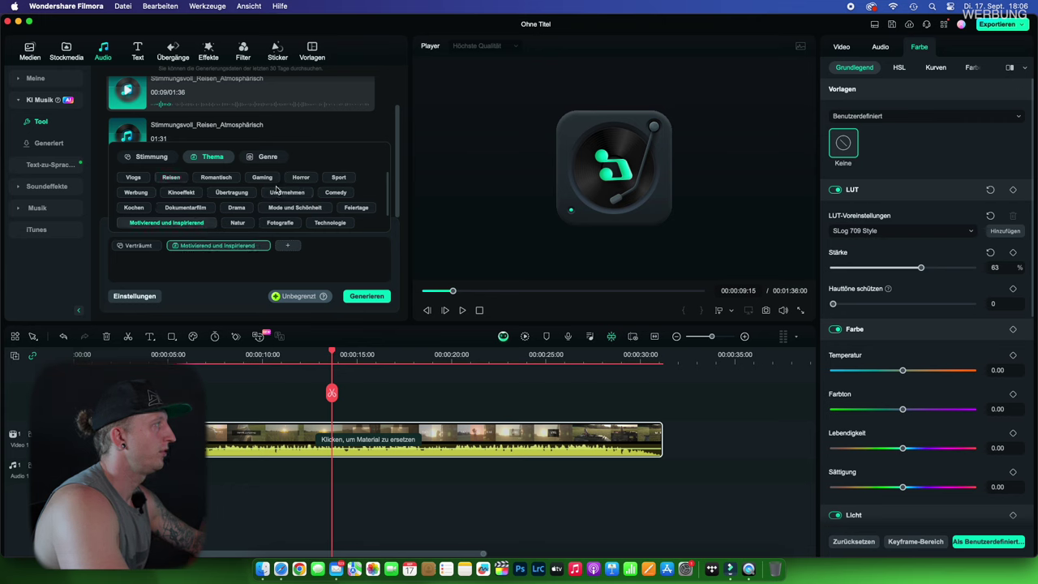
left_click(171, 176)
left_click(267, 156)
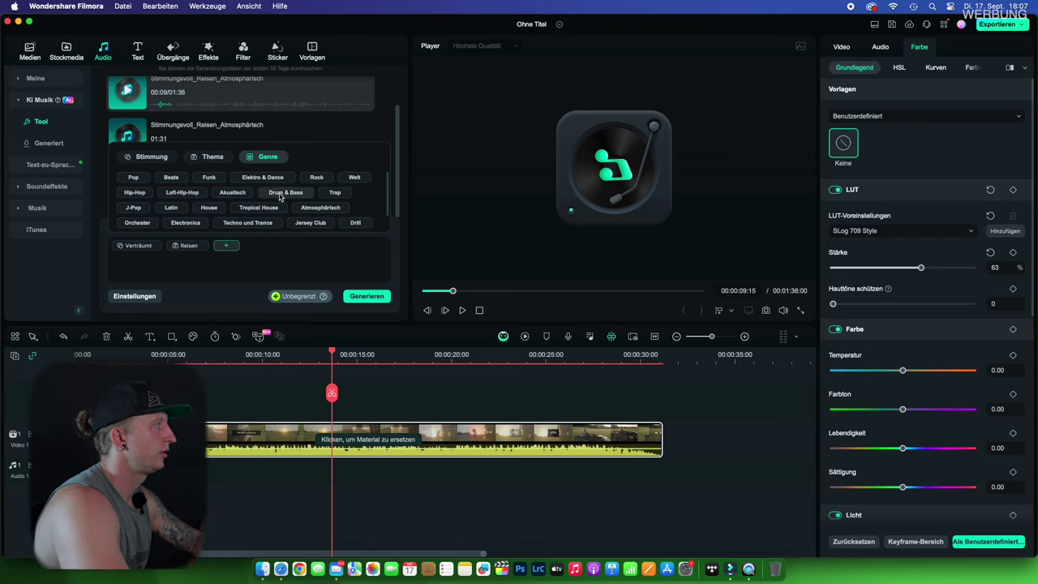
left_click(318, 207)
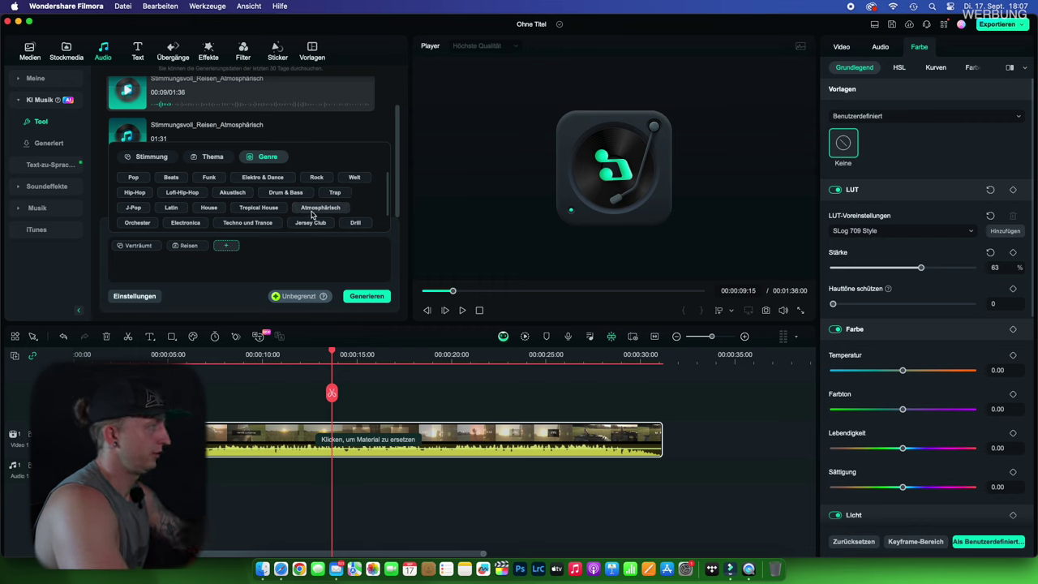
Generate the dreamy travel tracks, preview them, and add the 1:36 track to the timeline
left_click(366, 296)
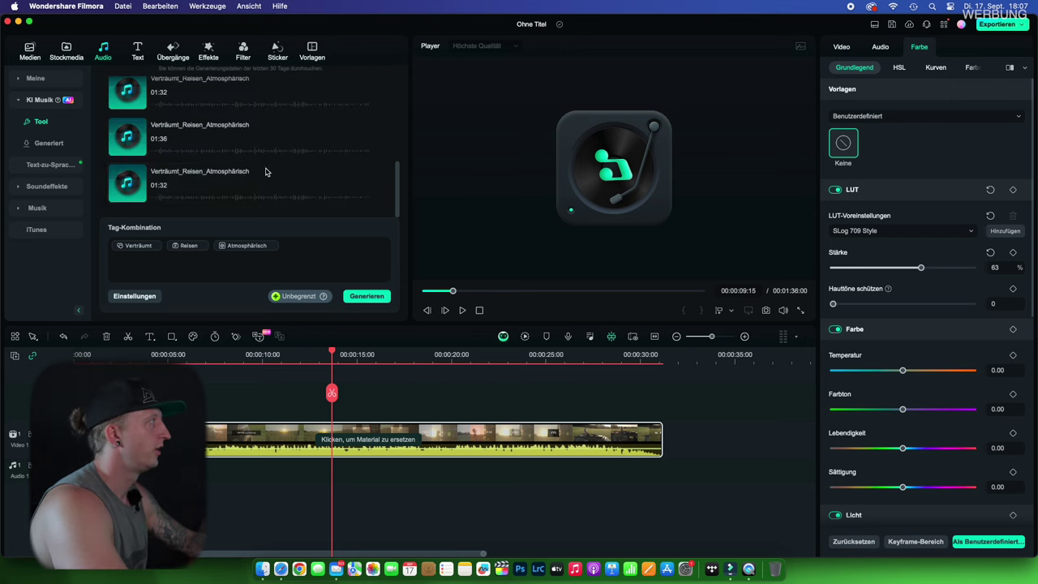
left_click(128, 138)
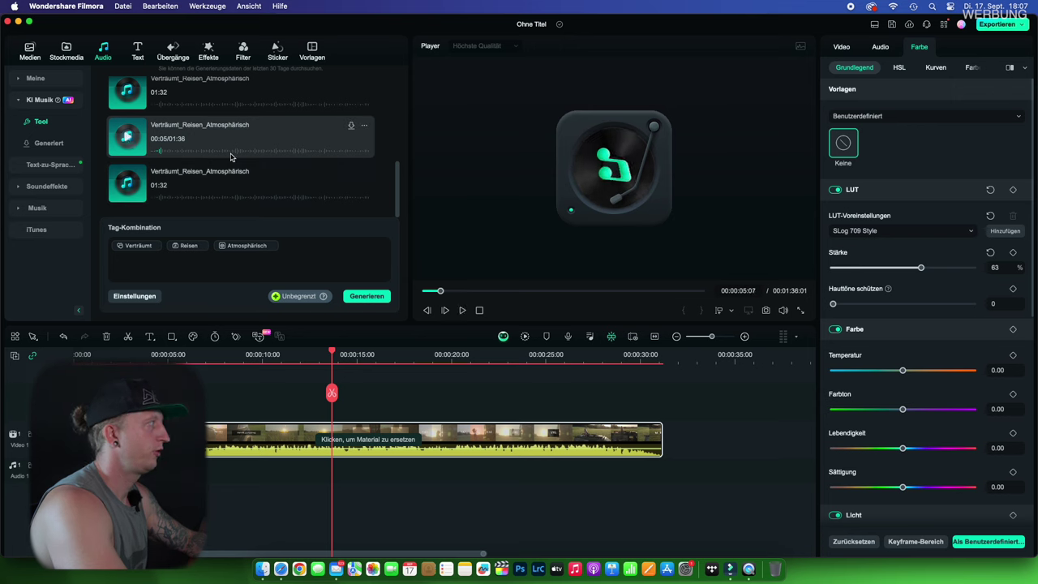
left_click(136, 186)
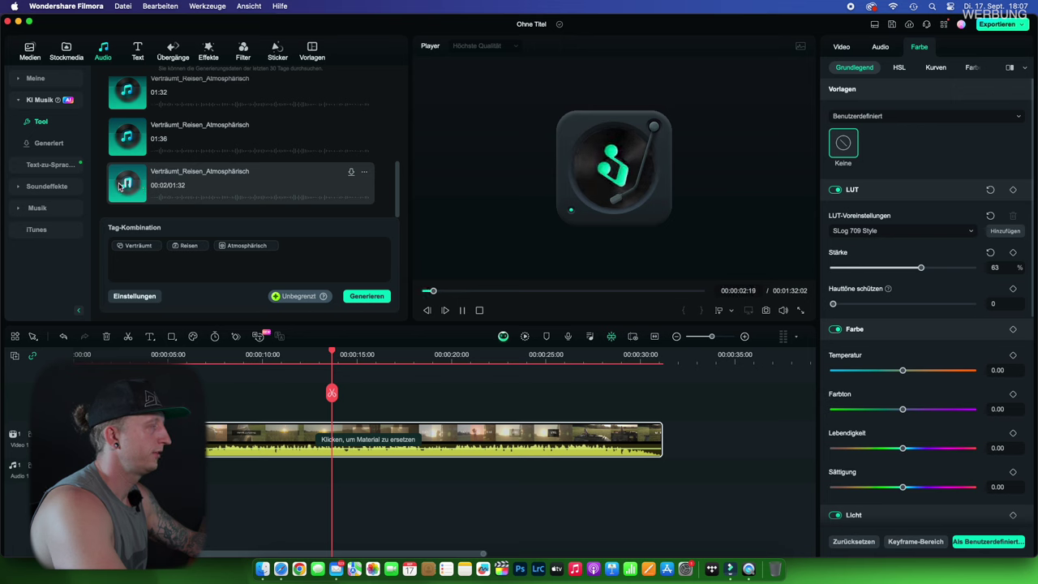
left_click(120, 186)
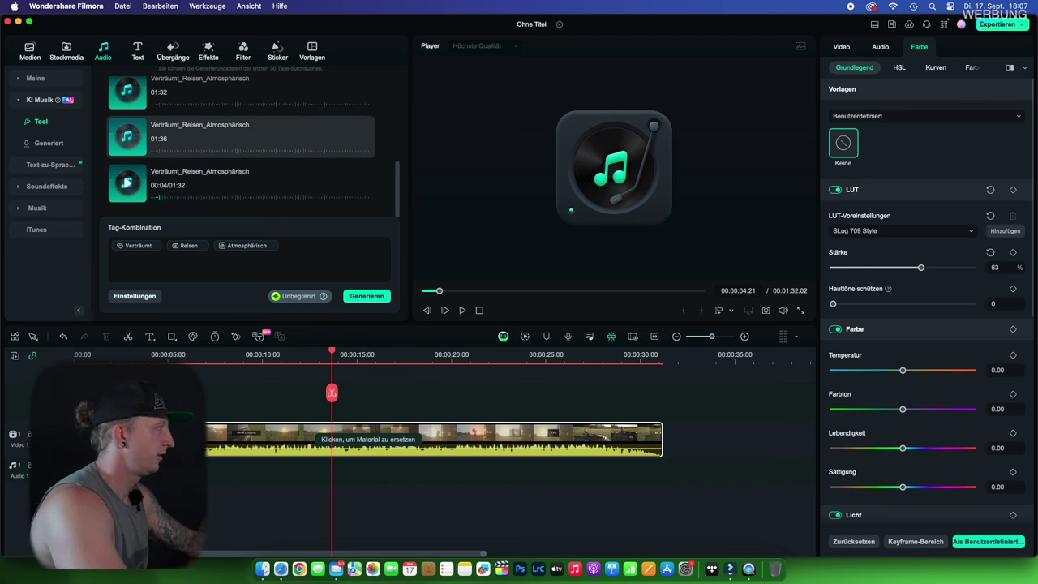
left_click(352, 126)
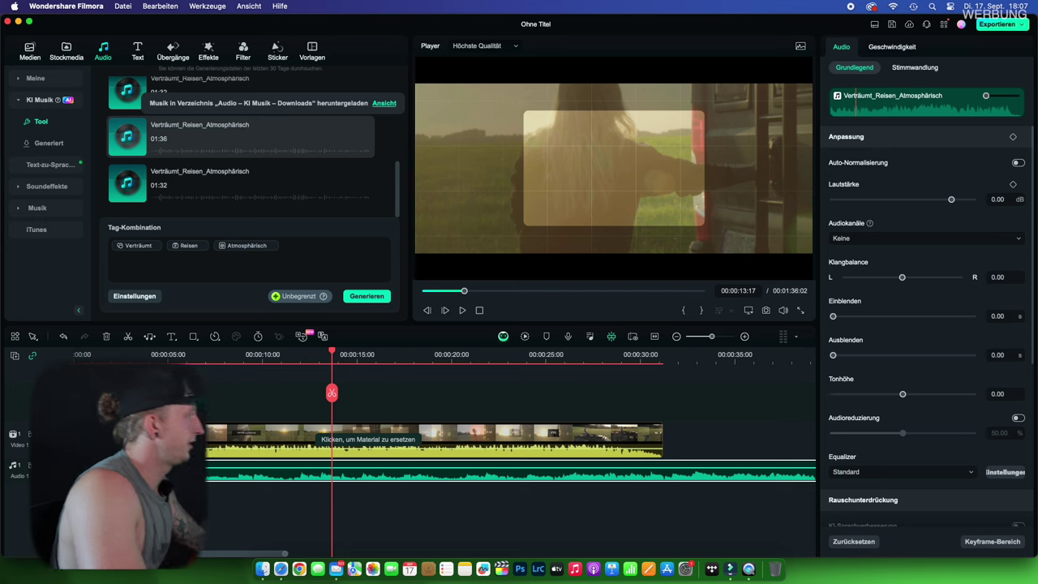
Play the edit from the beginning with the new music underneath
left_click(74, 356)
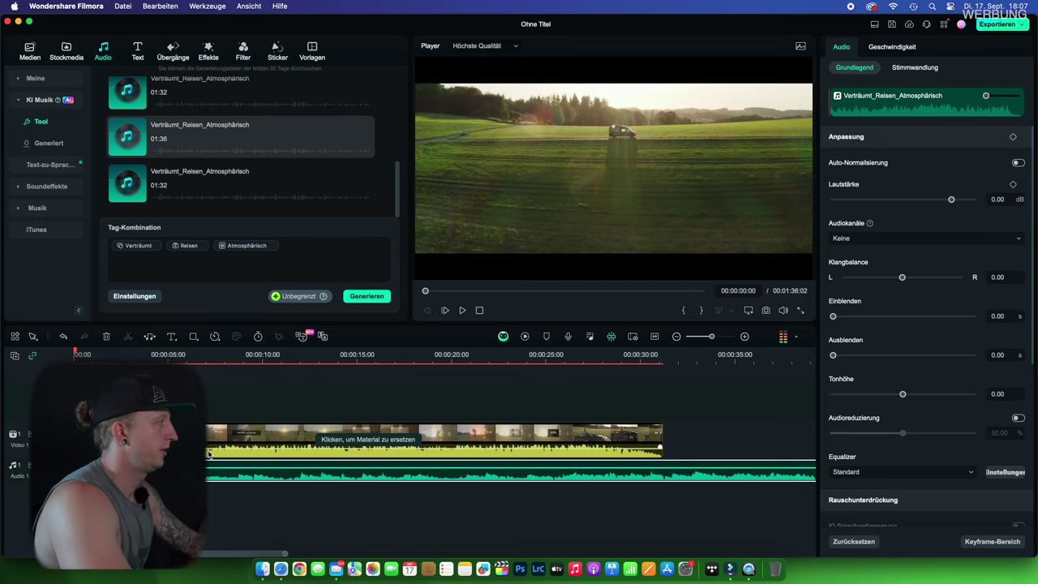
left_click(208, 453)
key("space")
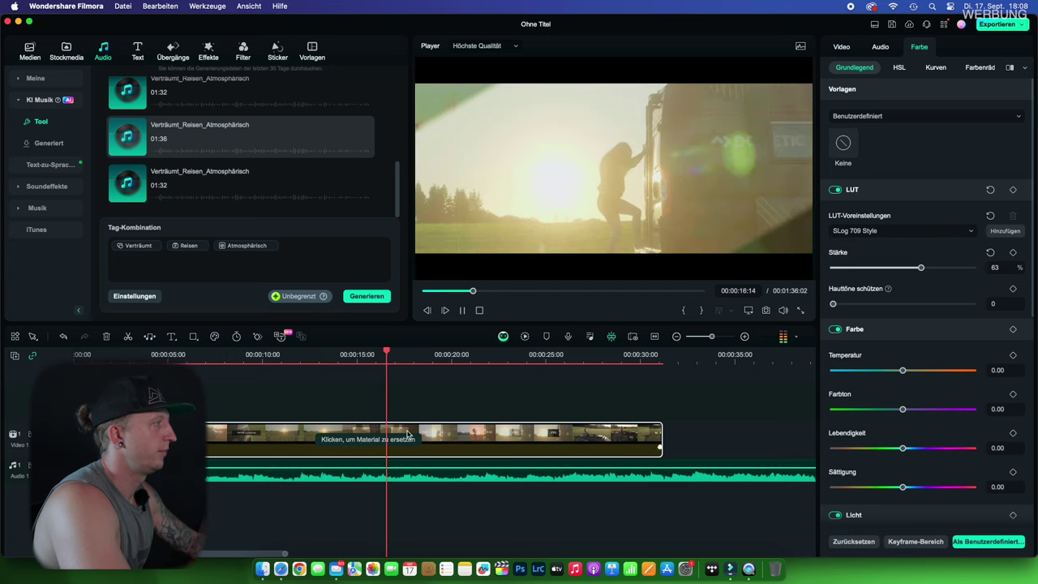
Split the video at 00:00:14:04, then cut the music at 28:12 and delete its tail
left_click_drag(387, 360, 345, 404)
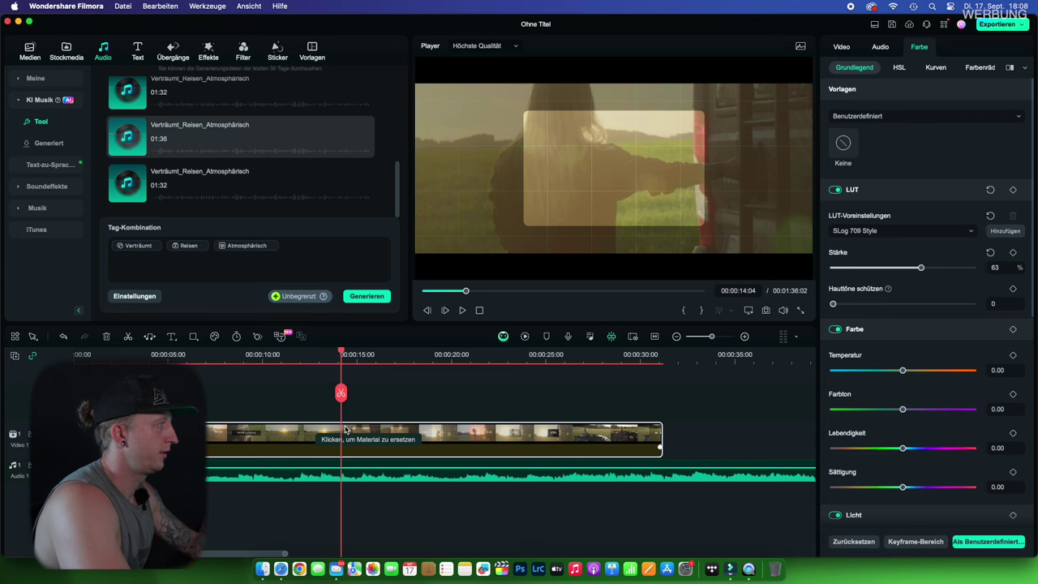
key("super+b")
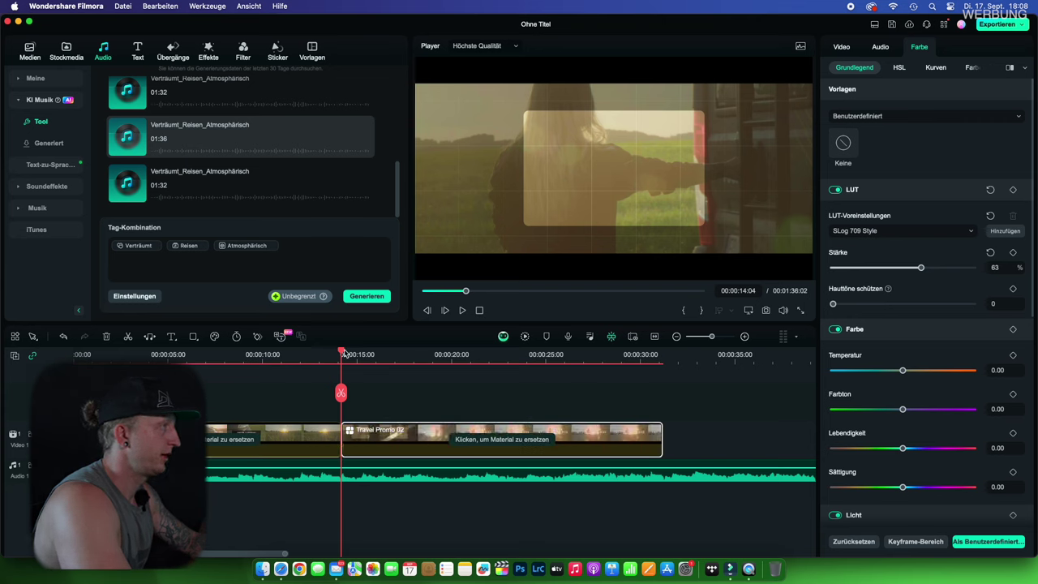
left_click_drag(345, 354, 384, 353)
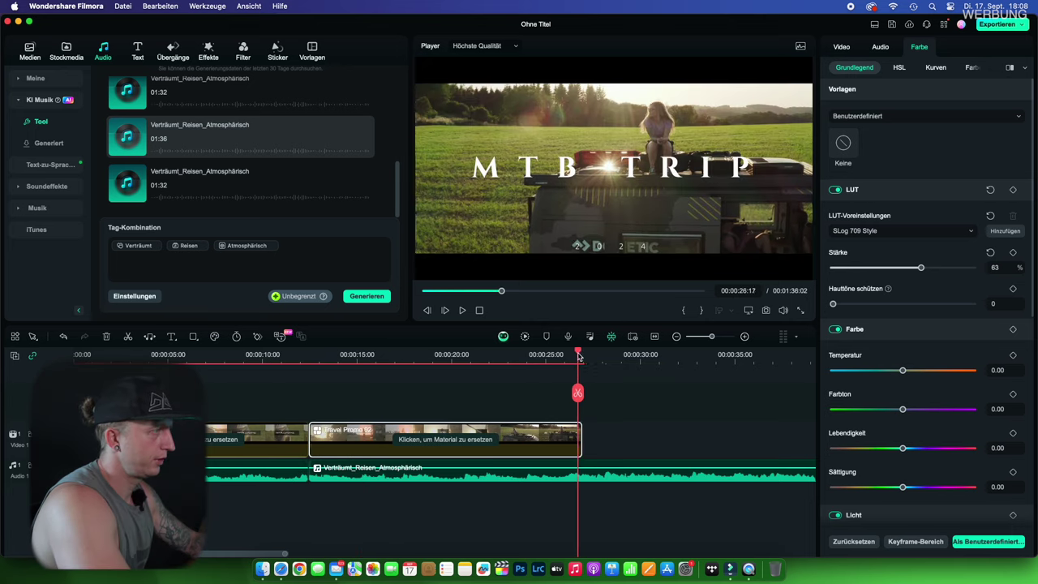
left_click_drag(578, 355, 613, 358)
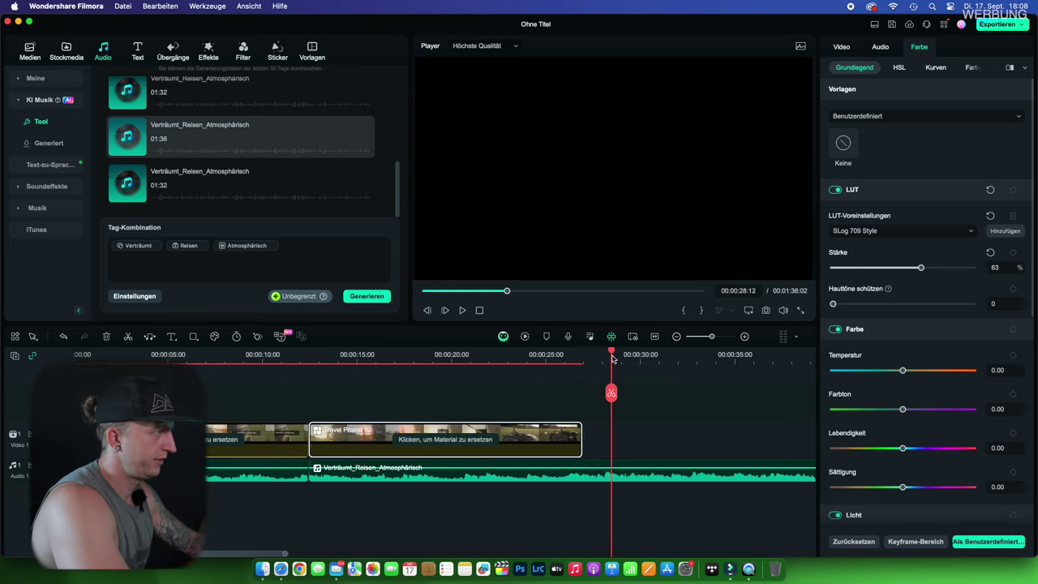
left_click(621, 468)
key("super+b")
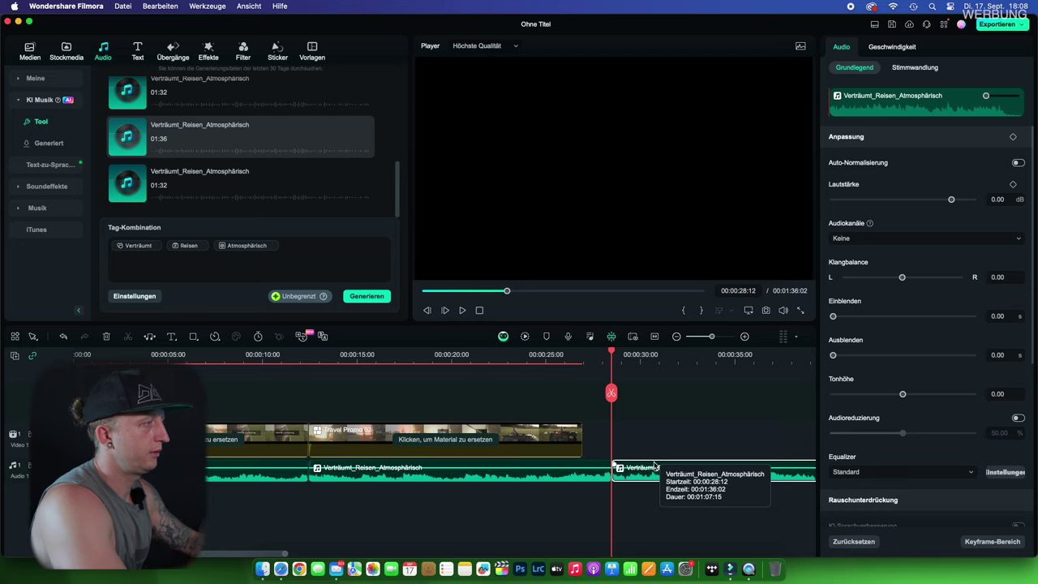
key("Delete")
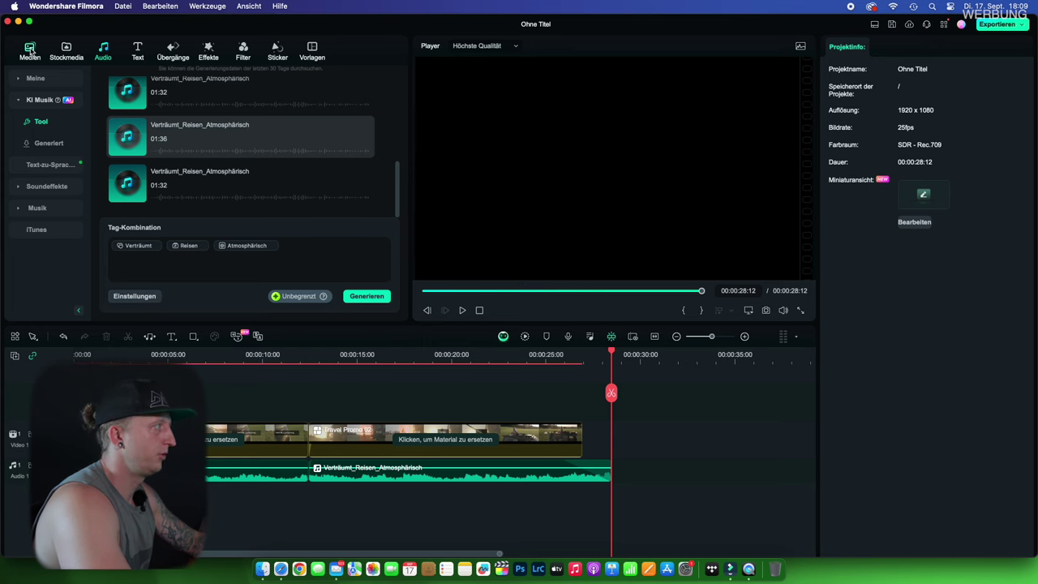
Open the project media and navigate Finder from the FX30 folder to the gopro footage folder
left_click(30, 48)
scroll(203, 169, "down", 5)
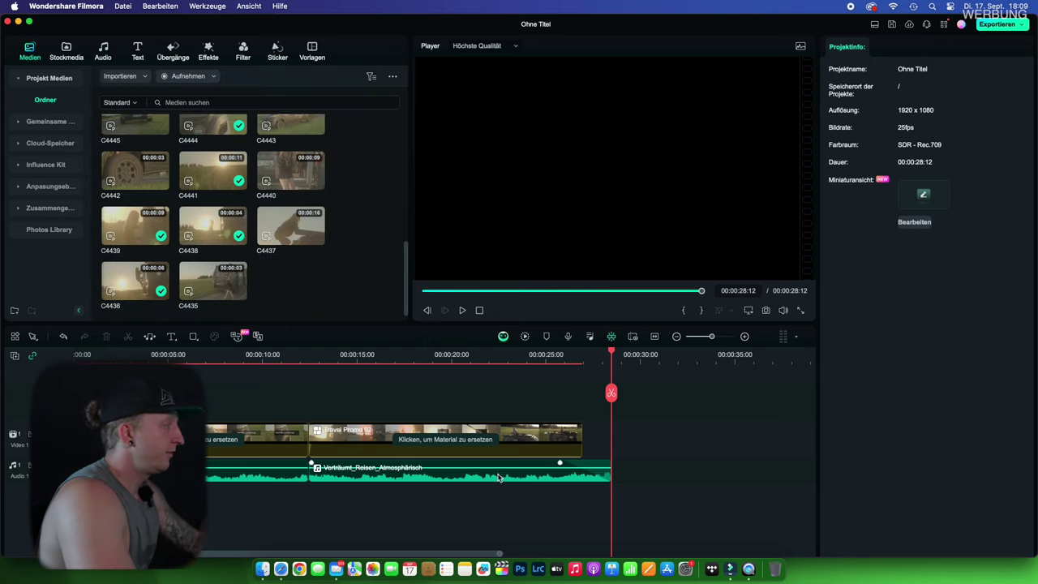
left_click(262, 568)
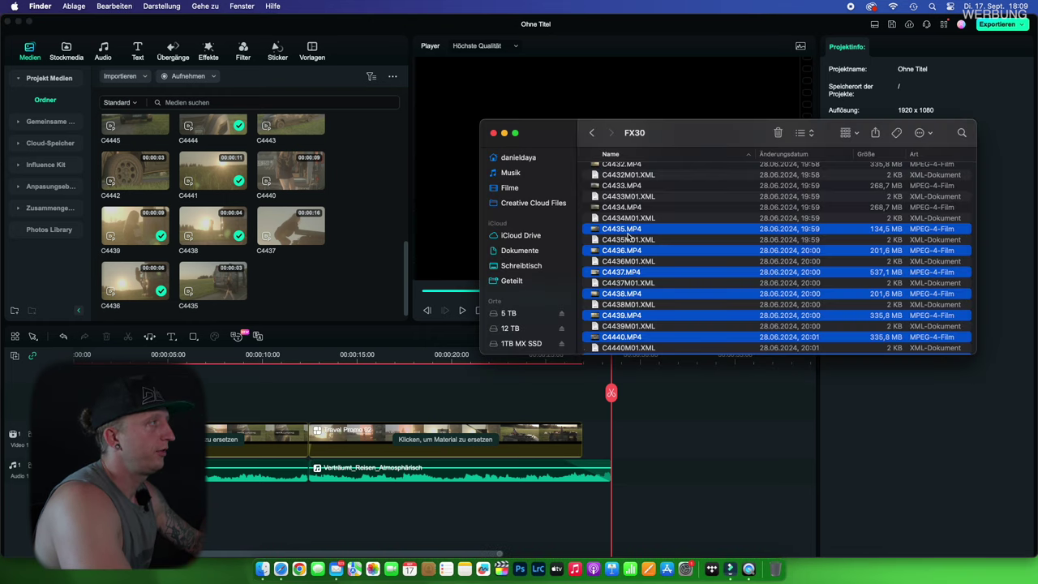
left_click(595, 133)
left_click(596, 133)
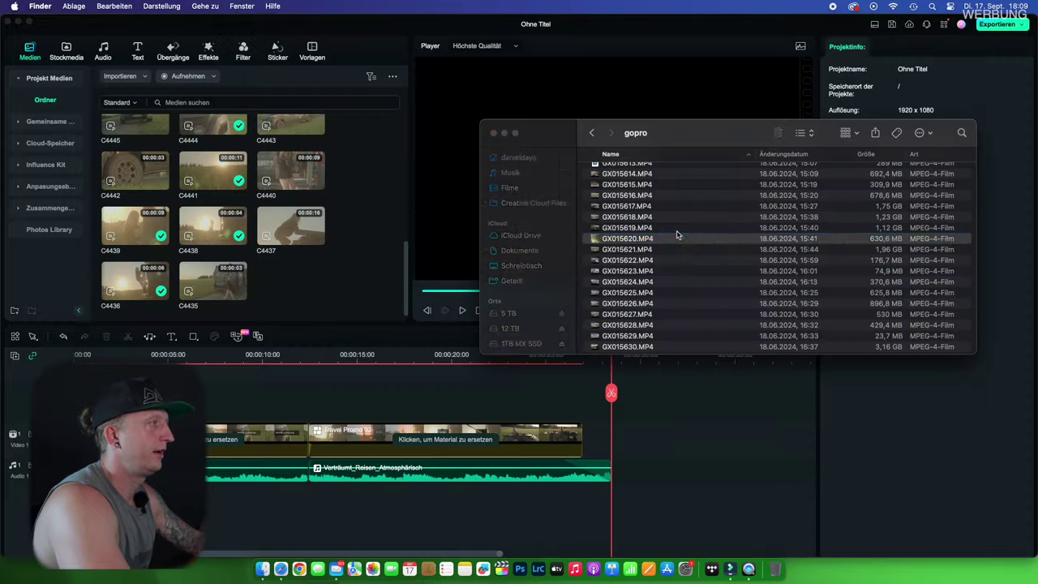
Import GoPro clips GX015618 through GX015630 into project media and drag GX015630 onto the timeline
left_click(693, 307, "shift")
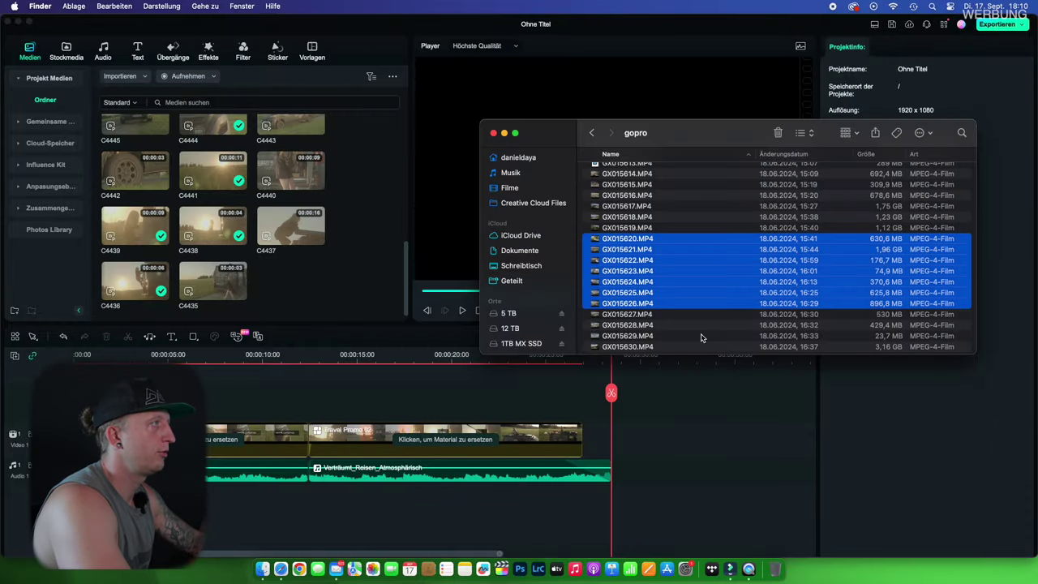
scroll(690, 222, "up", 2)
left_click(682, 245)
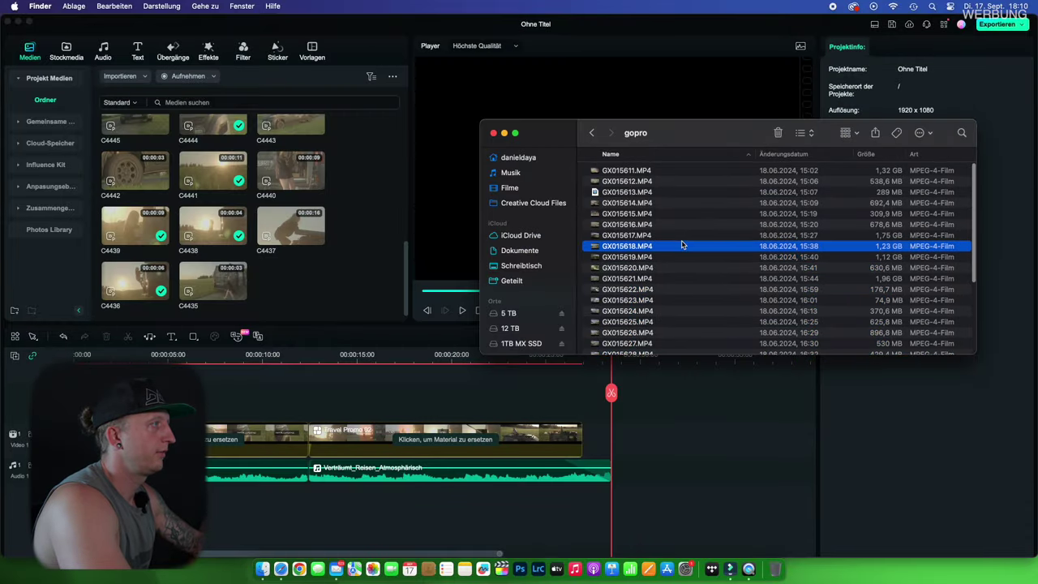
scroll(697, 312, "down", 2)
left_click(690, 335, "shift")
left_click_drag(690, 335, 298, 182)
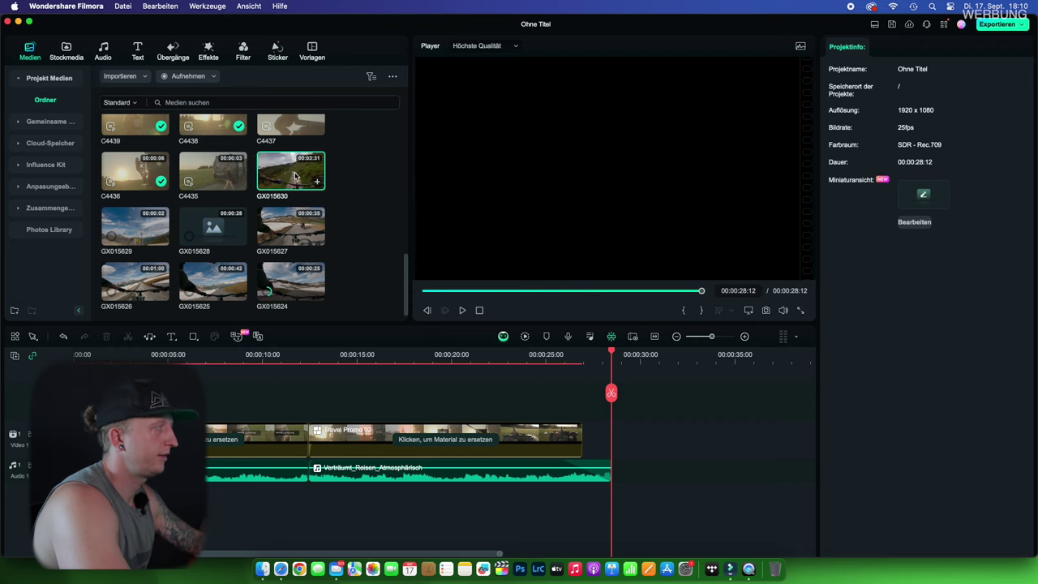
left_click_drag(281, 170, 589, 448)
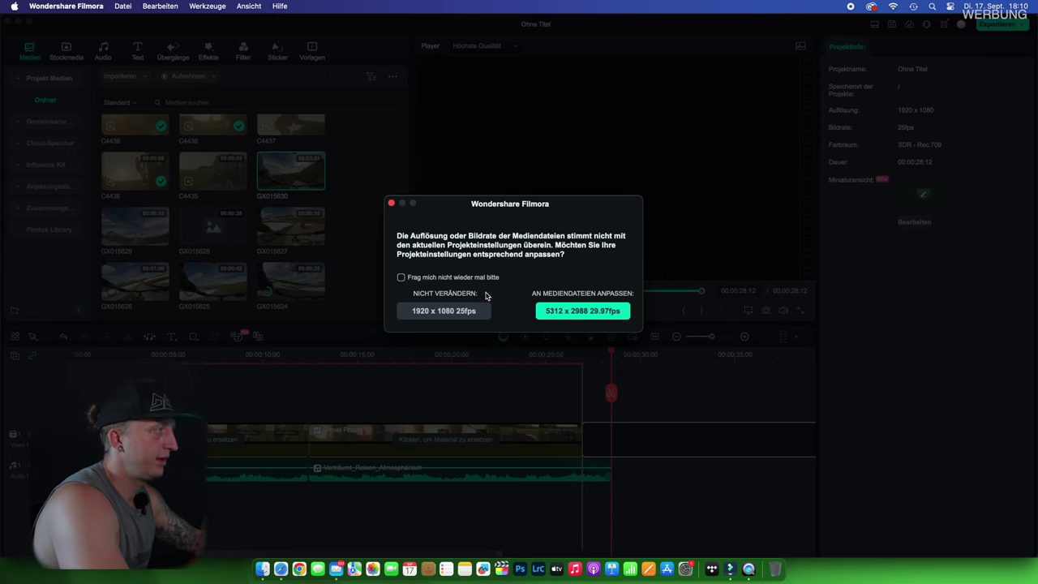
Keep the project at 1920 x 1080, 25 fps and play back the added GX015630 clip
left_click(453, 317)
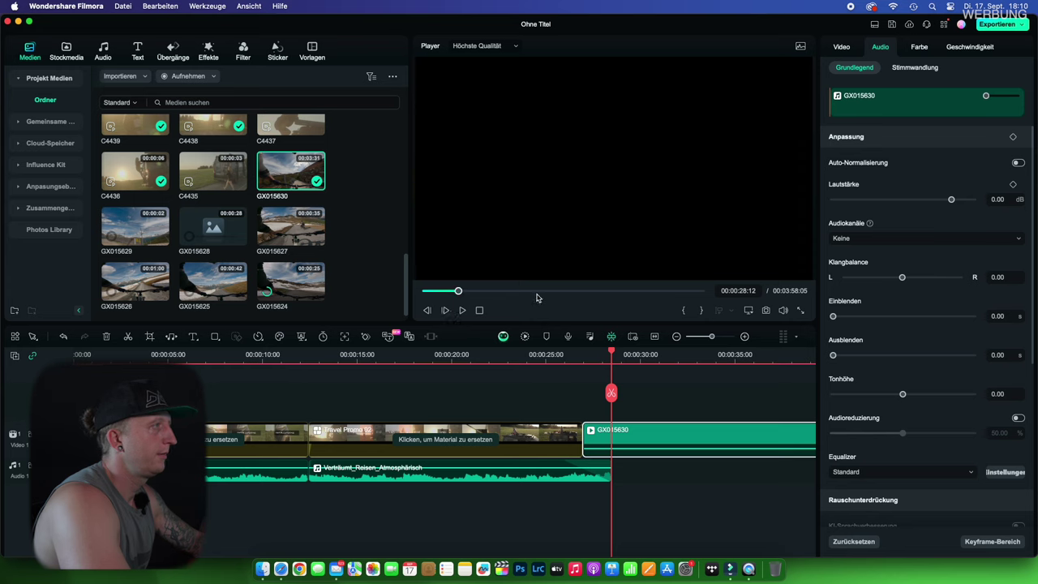
scroll(405, 406, "left", 5)
left_click(289, 378)
key("space")
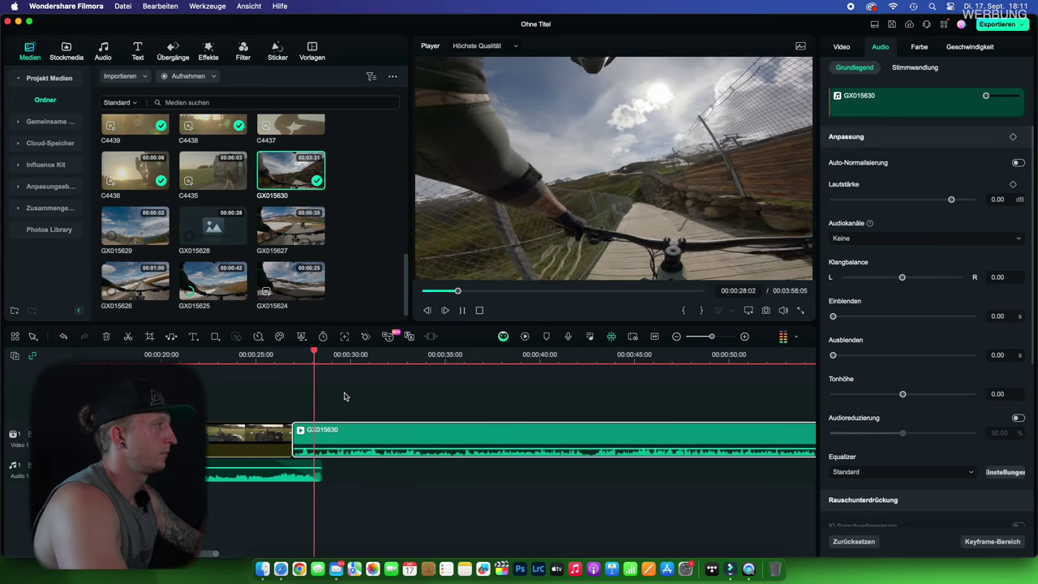
scroll(330, 438, "right", 3)
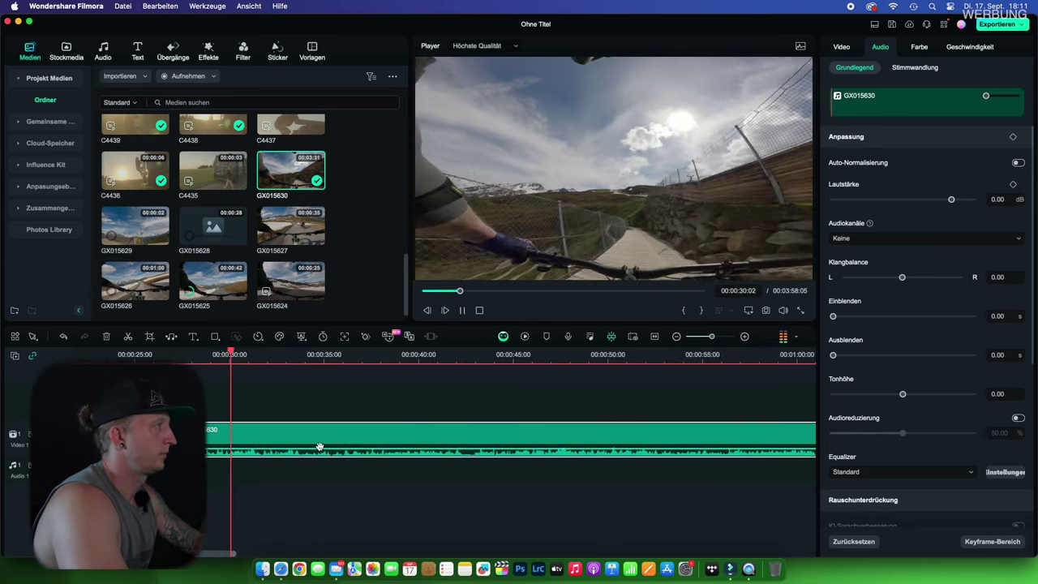
key("space")
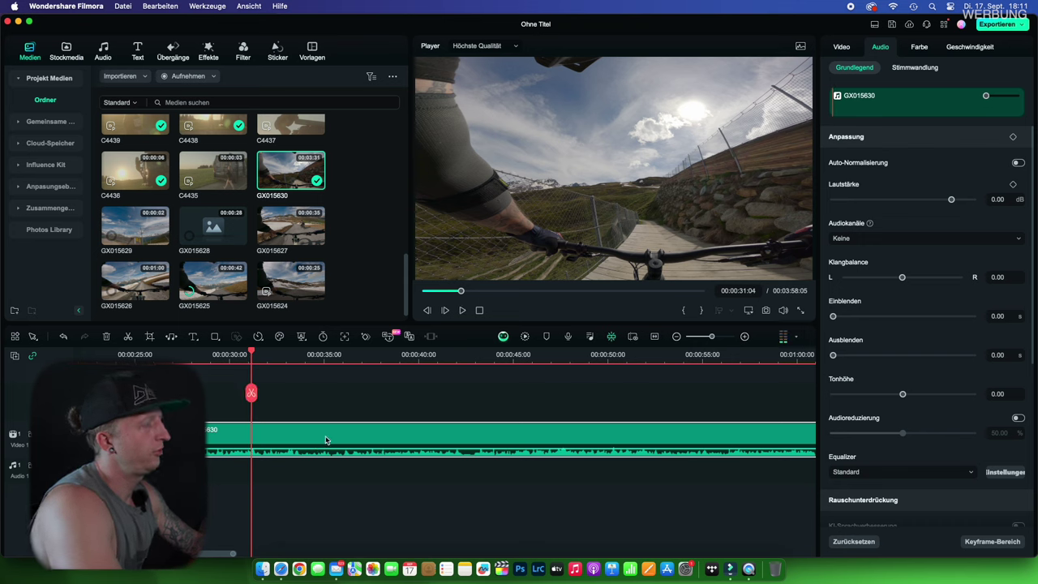
key("space")
key("space")
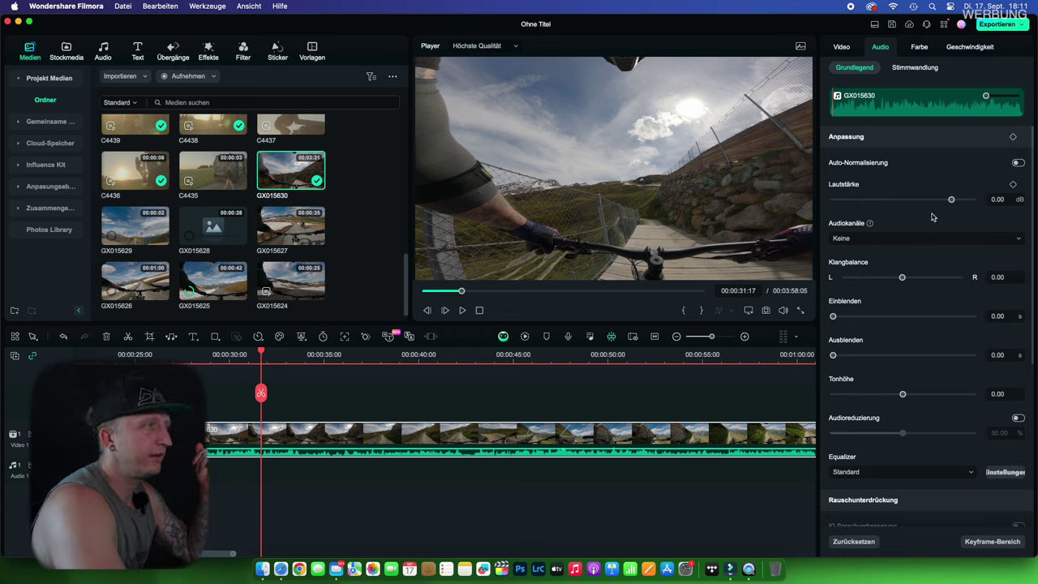
Turn on wind-noise removal for the GoPro clip and replay it to compare
scroll(906, 323, "down", 2)
scroll(902, 324, "down", 1)
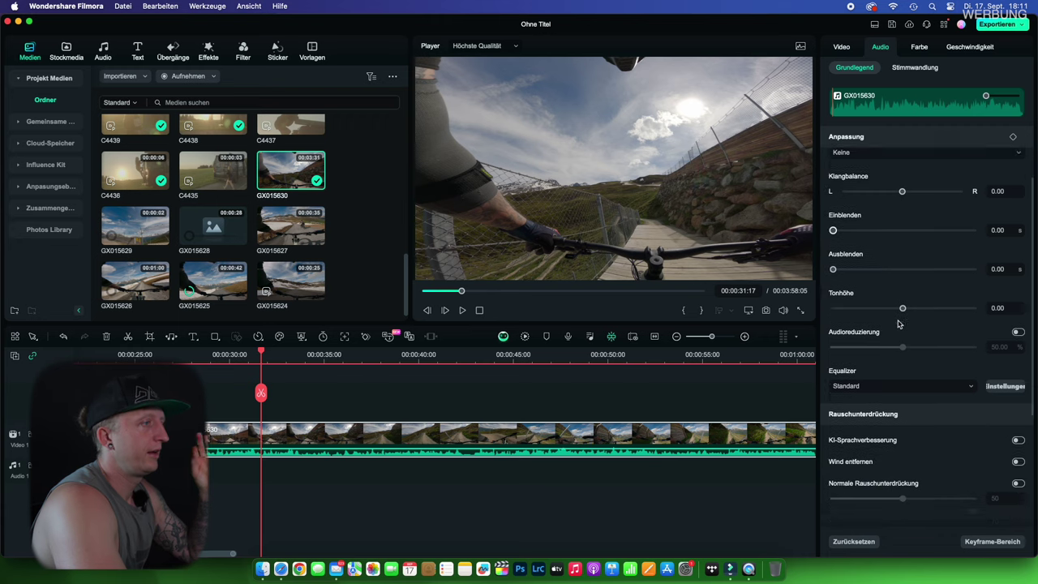
scroll(898, 324, "down", 2)
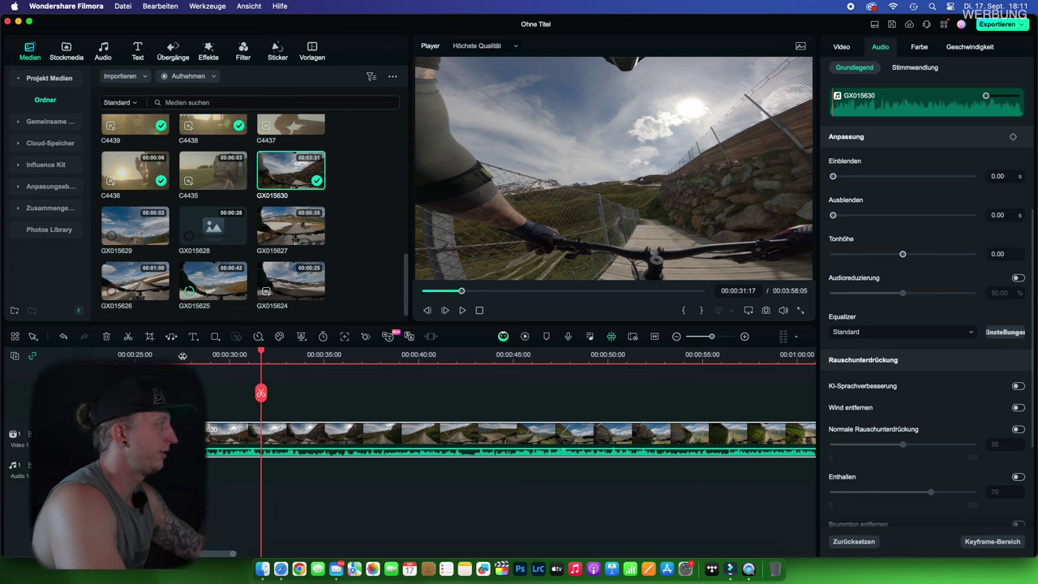
left_click(182, 356)
key("space")
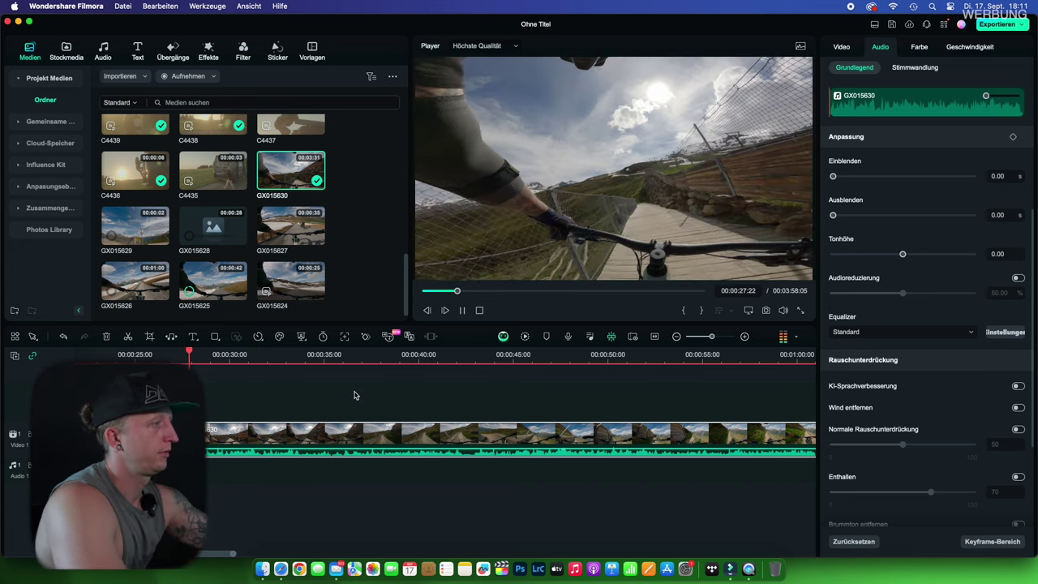
left_click(1019, 409)
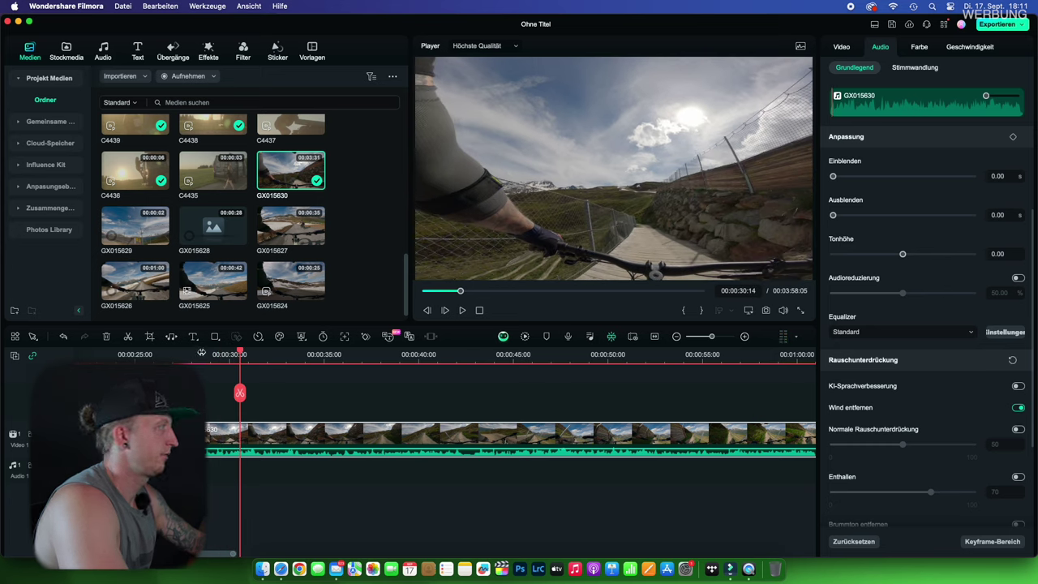
left_click(178, 357)
key("space")
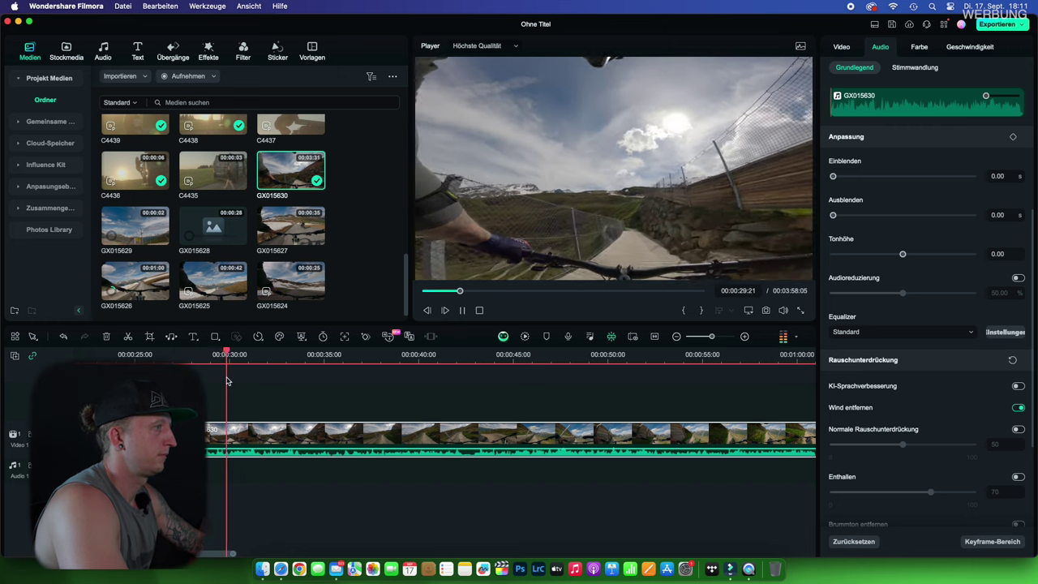
key("space")
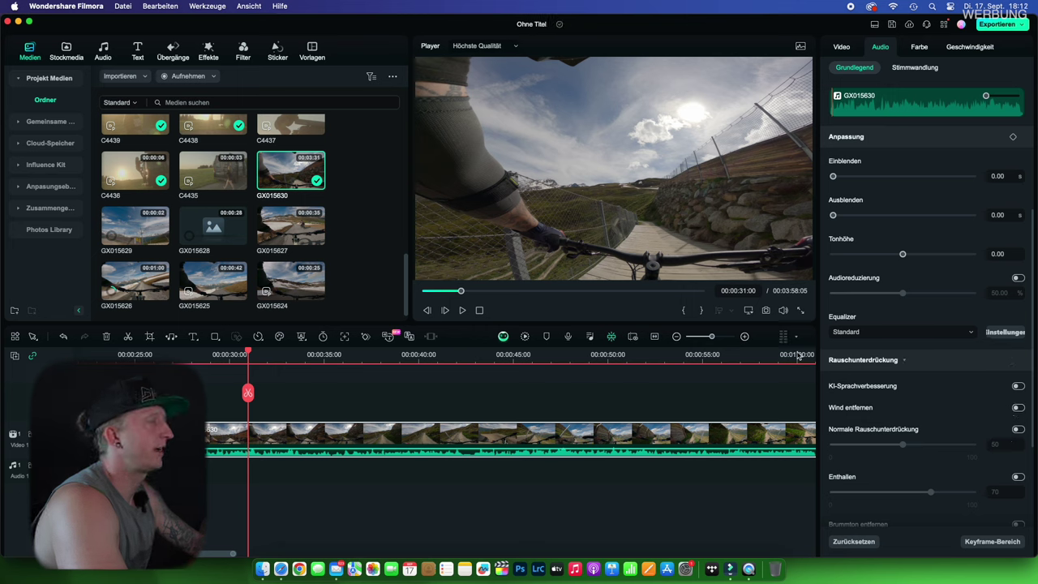
Lower the GoPro clip's volume to -22.80 dB and bring up the audio library
scroll(900, 372, "up", 4)
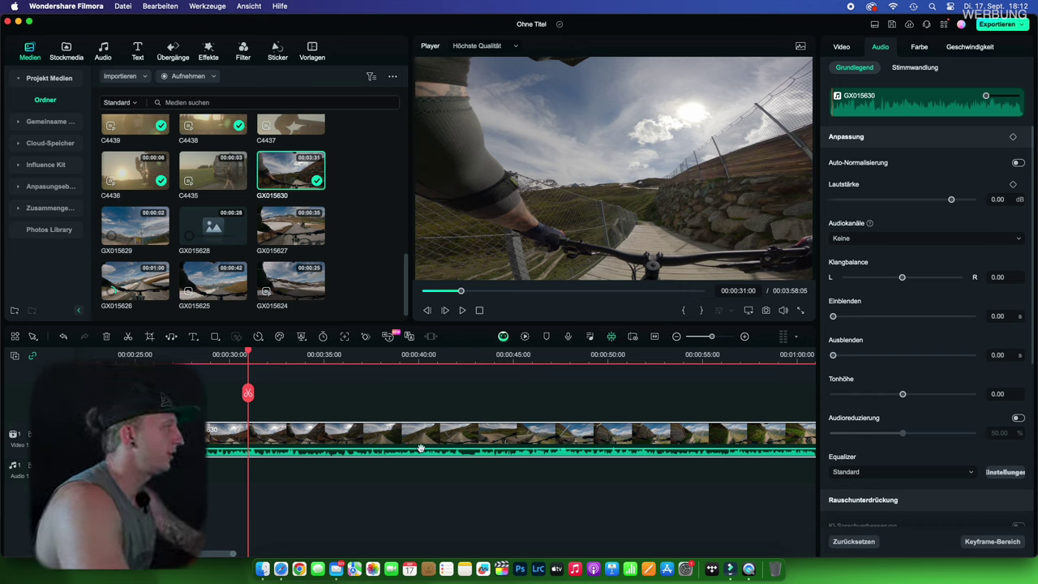
left_click_drag(375, 447, 378, 454)
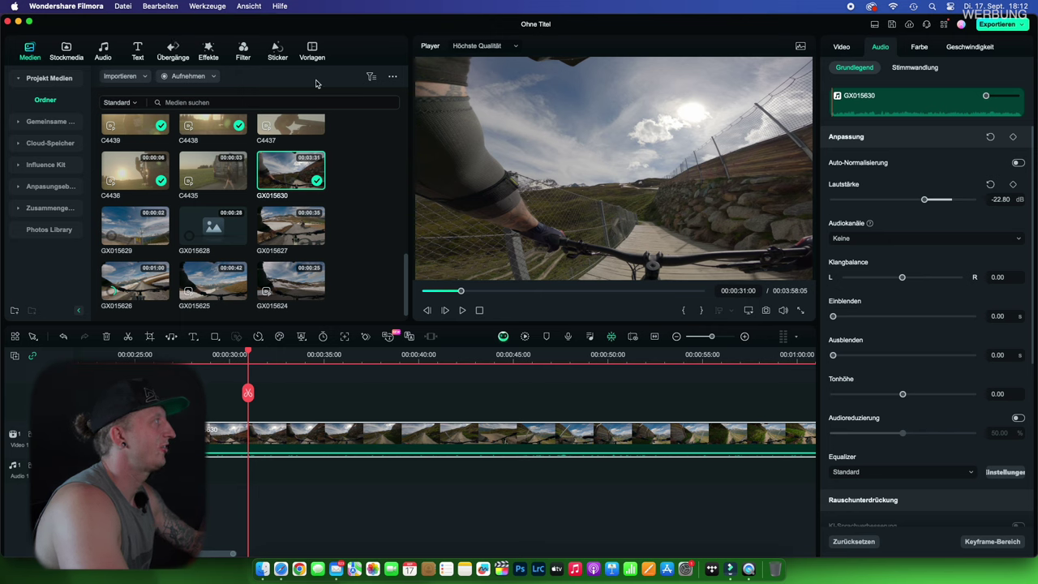
left_click(99, 49)
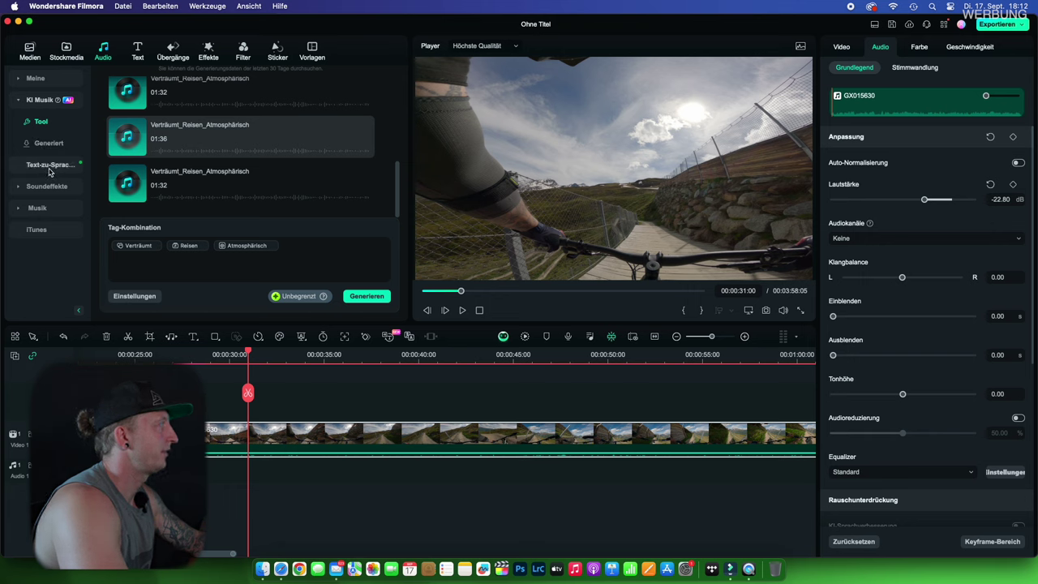
Open text-to-speech and set the speech language to Deutsch (Deutschland)
left_click(48, 165)
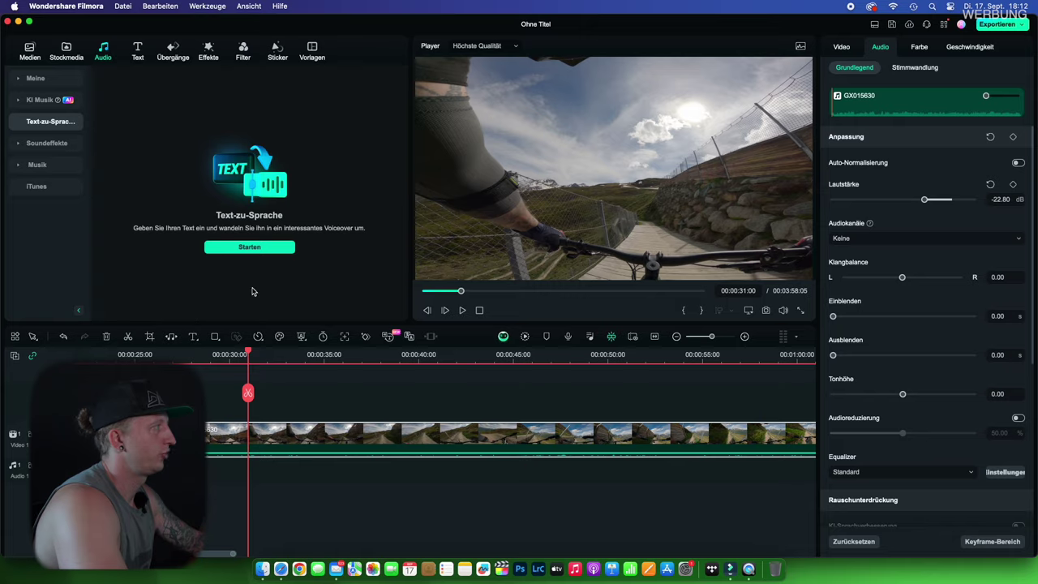
left_click(255, 249)
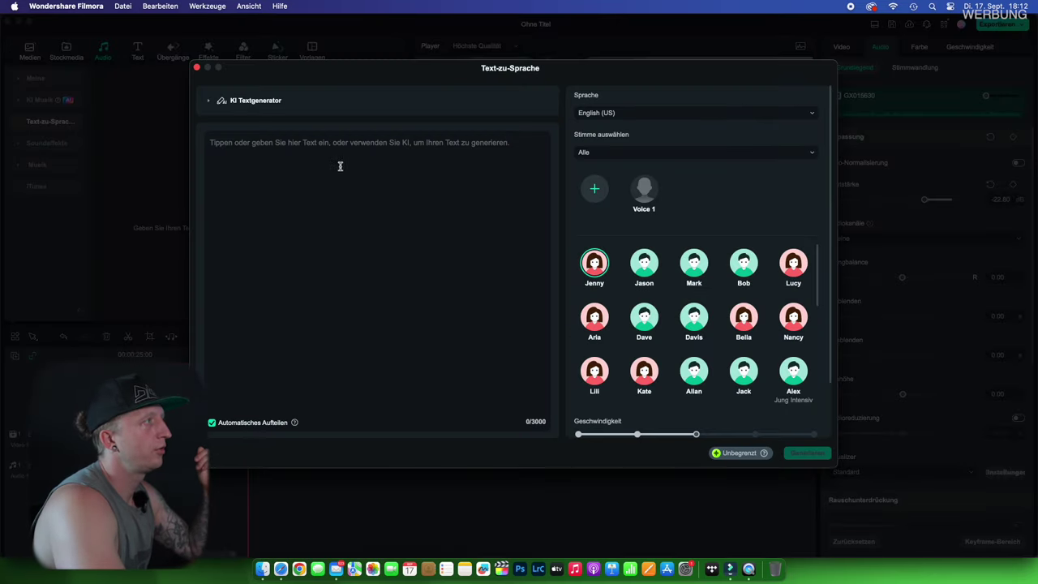
left_click(619, 115)
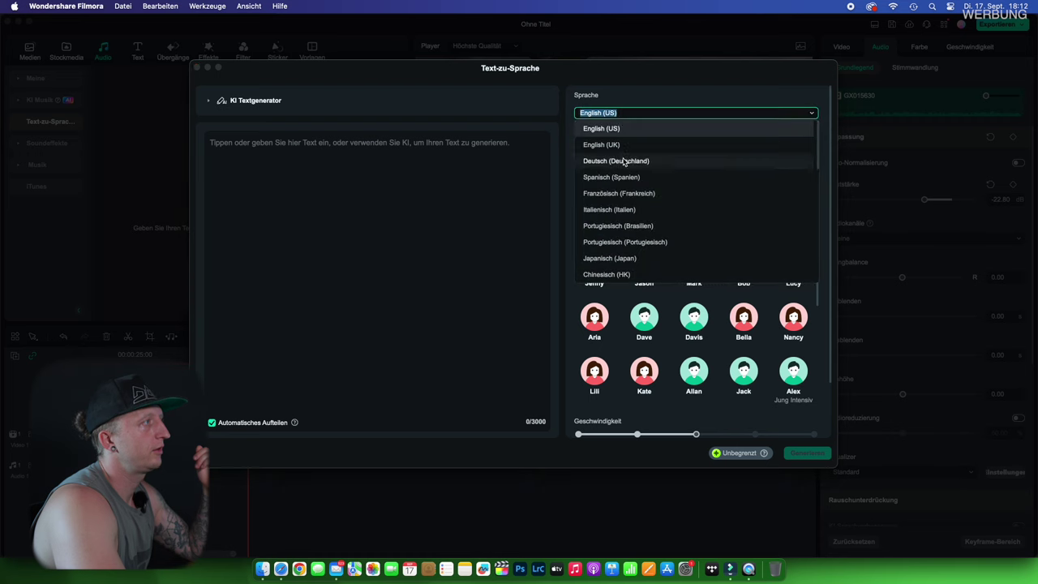
left_click(649, 162)
Preview the available voices and choose Voice 1 as the speaker
left_click(664, 159)
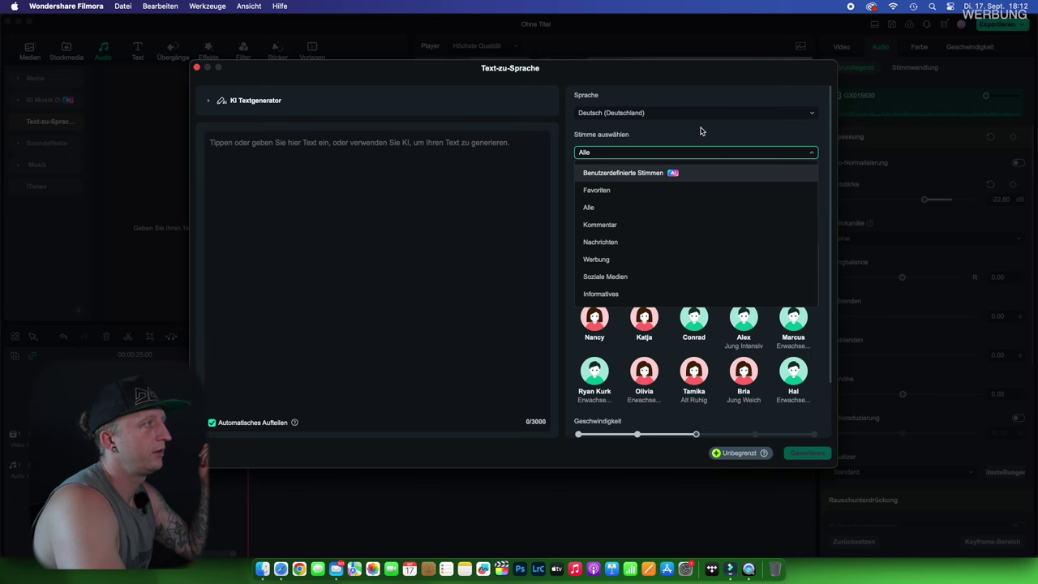
left_click(638, 208)
mouse_move(640, 192)
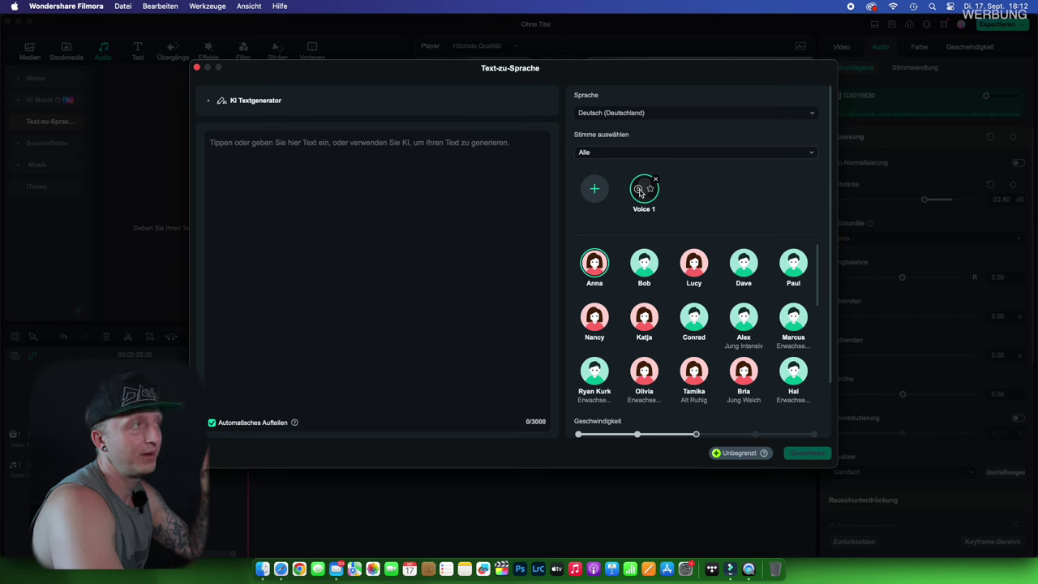
left_click(639, 189)
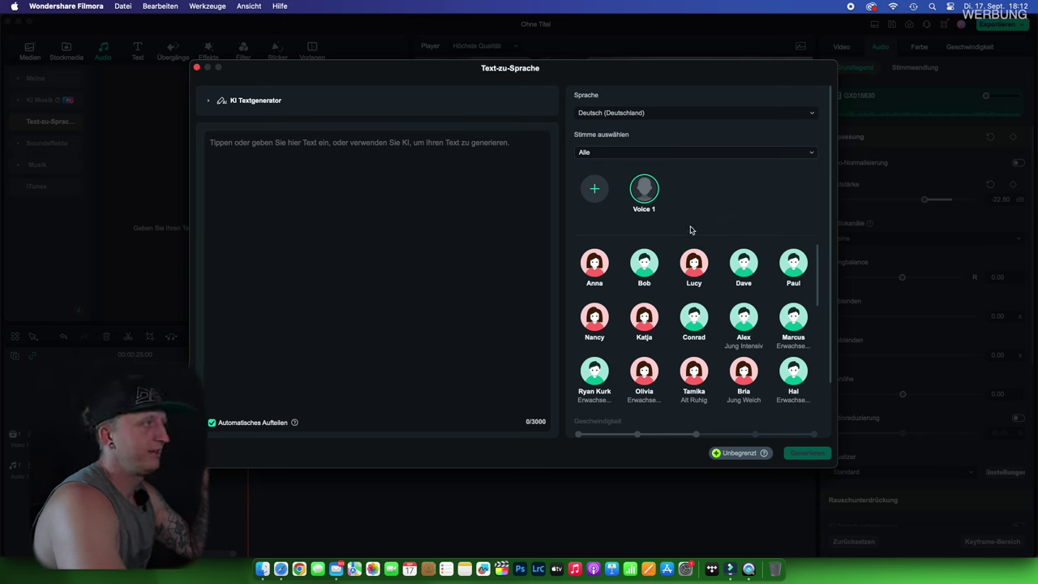
left_click(639, 266)
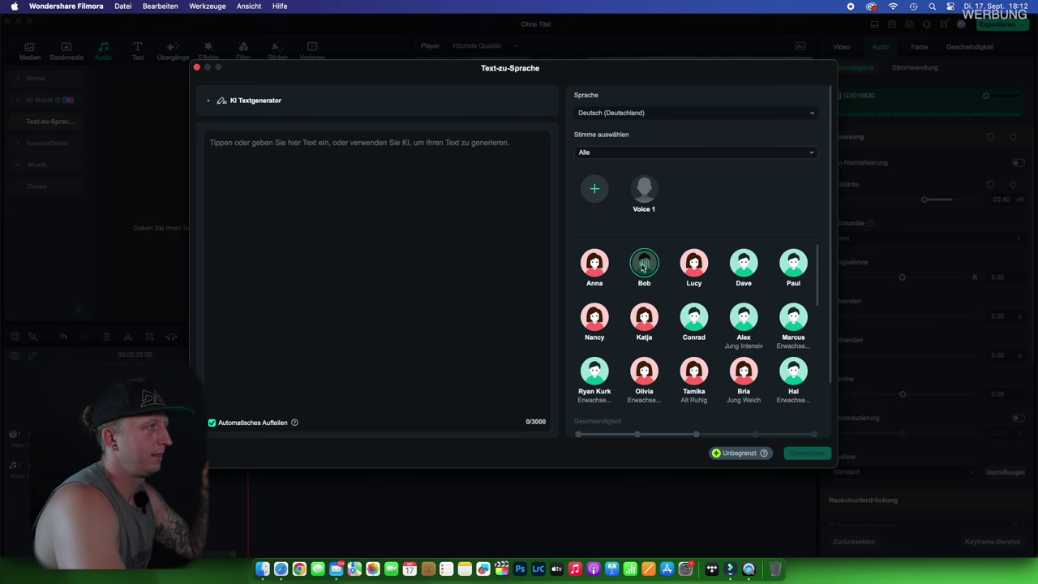
scroll(667, 306, "down", 3)
scroll(670, 303, "down", 5)
scroll(669, 325, "down", 5)
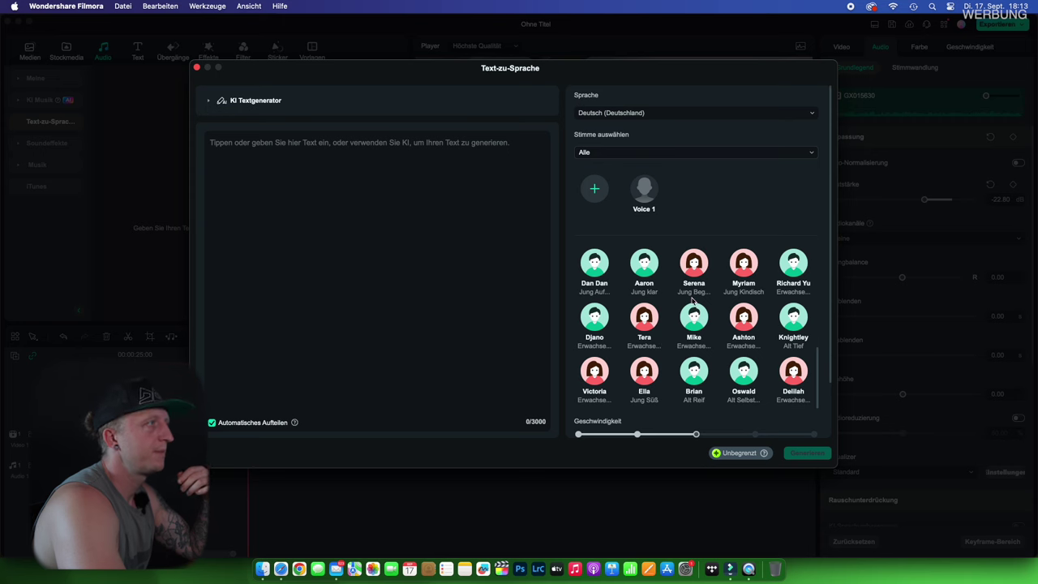
mouse_move(645, 199)
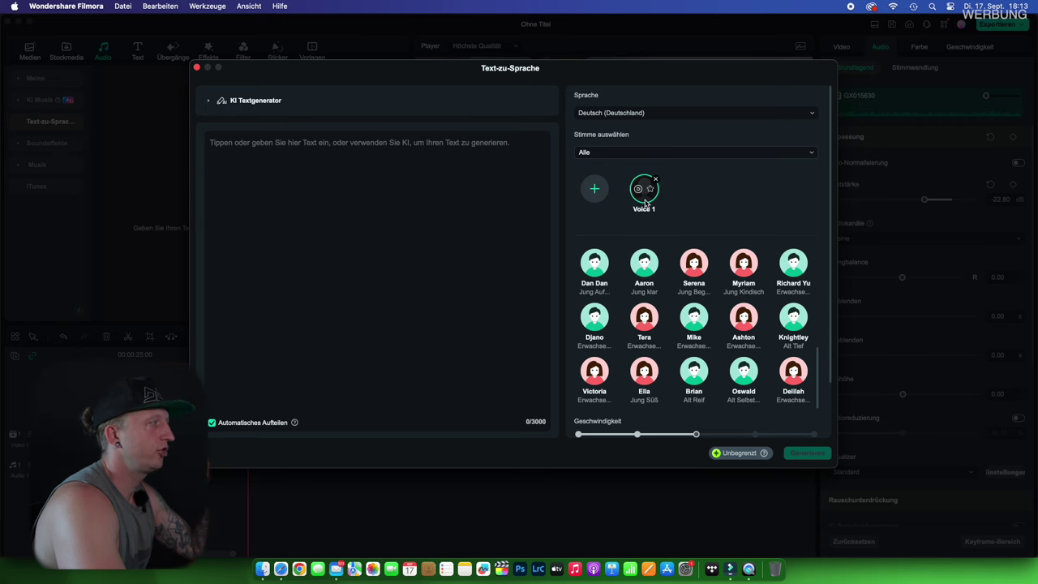
left_click(647, 198)
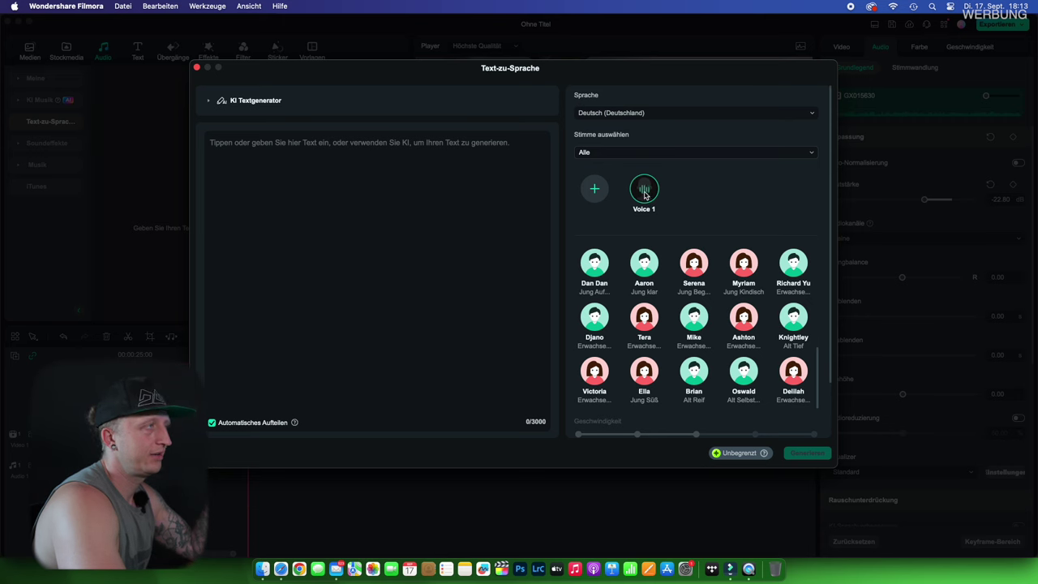
left_click(394, 221)
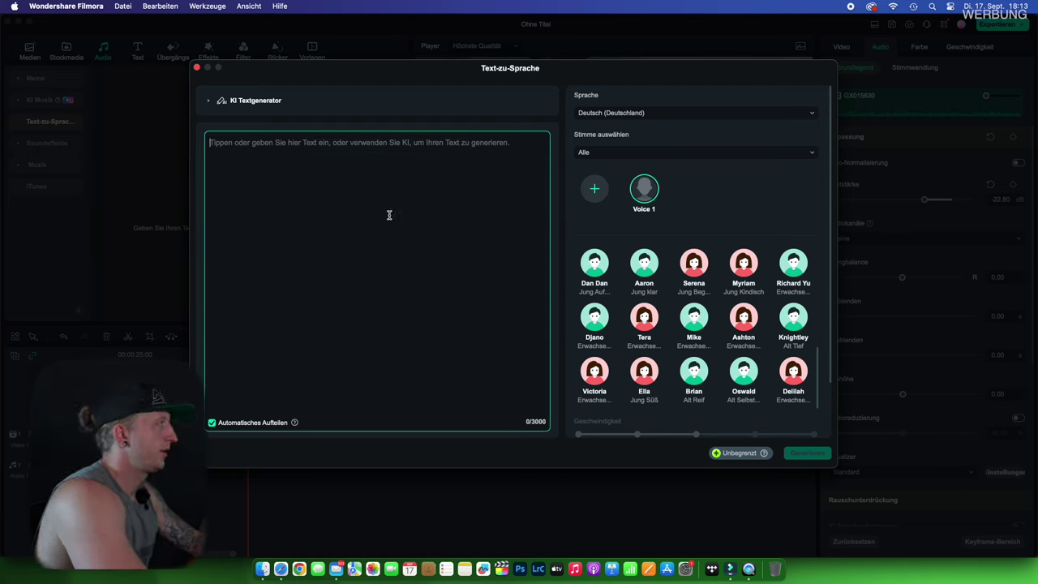
Generate the 112-character German 'Herzlich willkommen' welcome voiceover with Text-zu-Sprache
type("Herzlic")
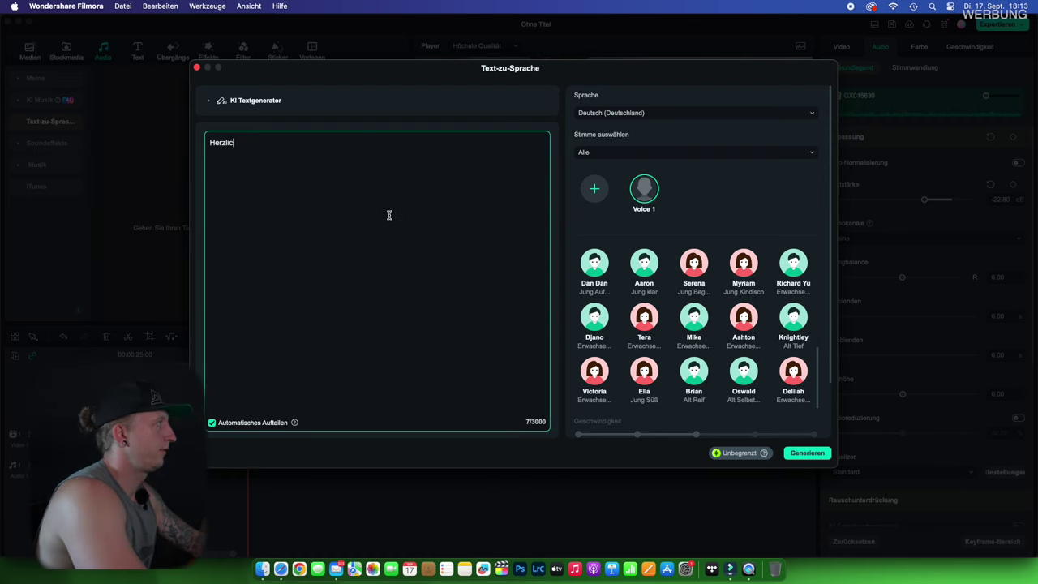
type("h willkommen zu einem neuen youtube video!")
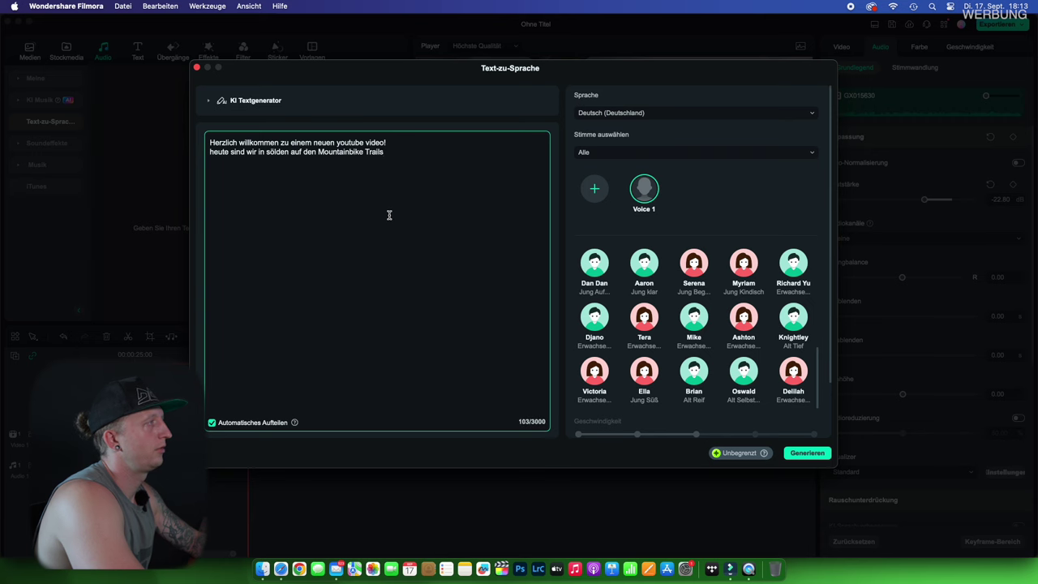
type("nterwegs")
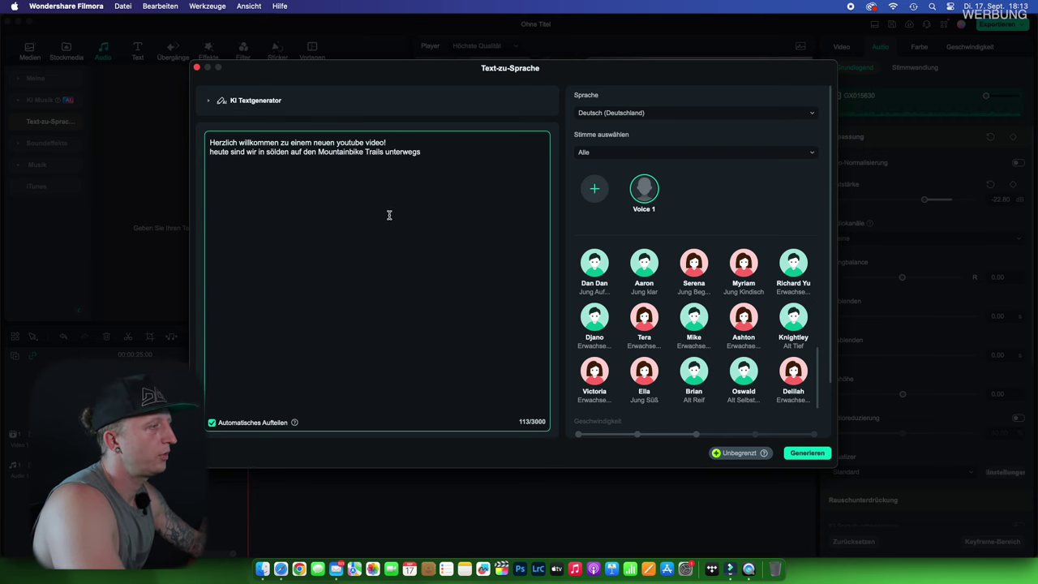
left_click(810, 456)
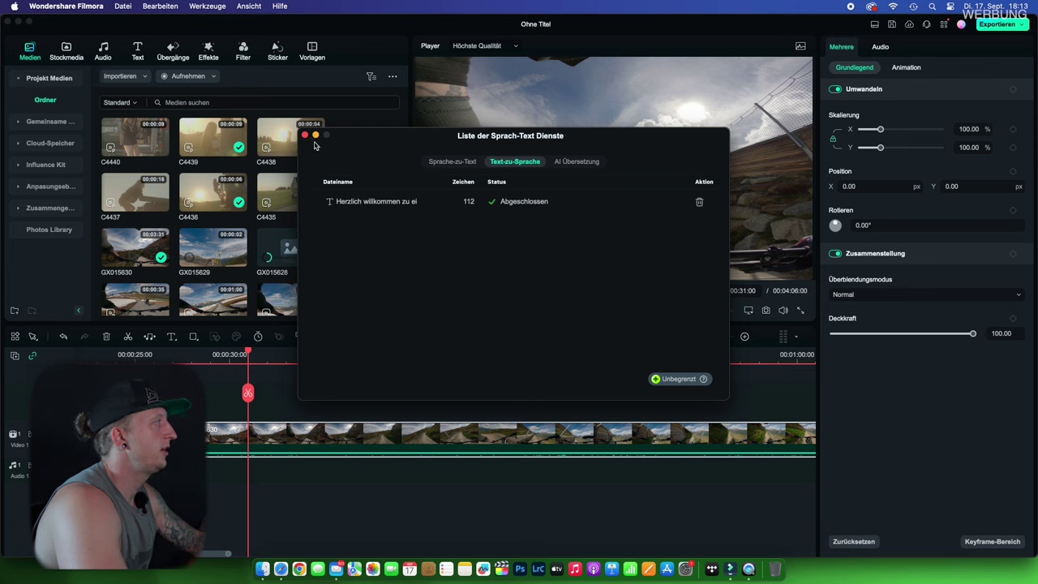
left_click(305, 138)
Drag the 'Herzlich willkommen' audio clip from the media bin onto the timeline
scroll(327, 216, "down", 5)
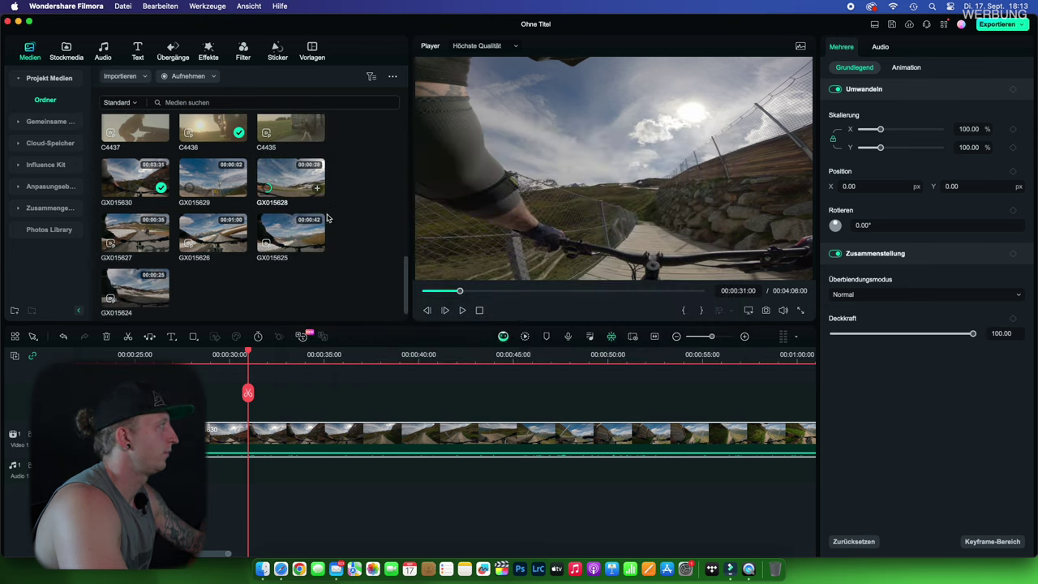
scroll(327, 216, "up", 2)
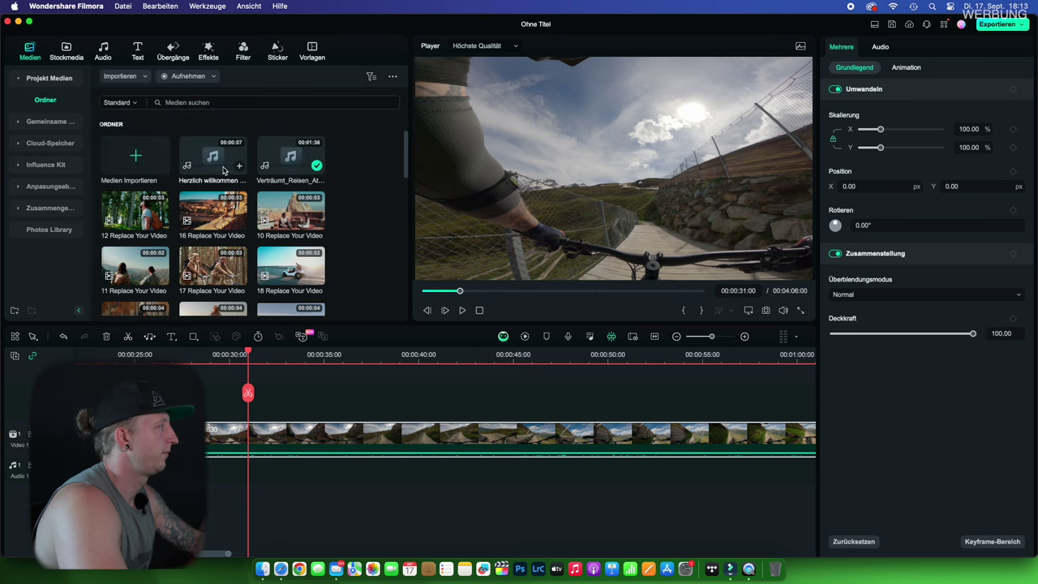
left_click_drag(211, 156, 208, 479)
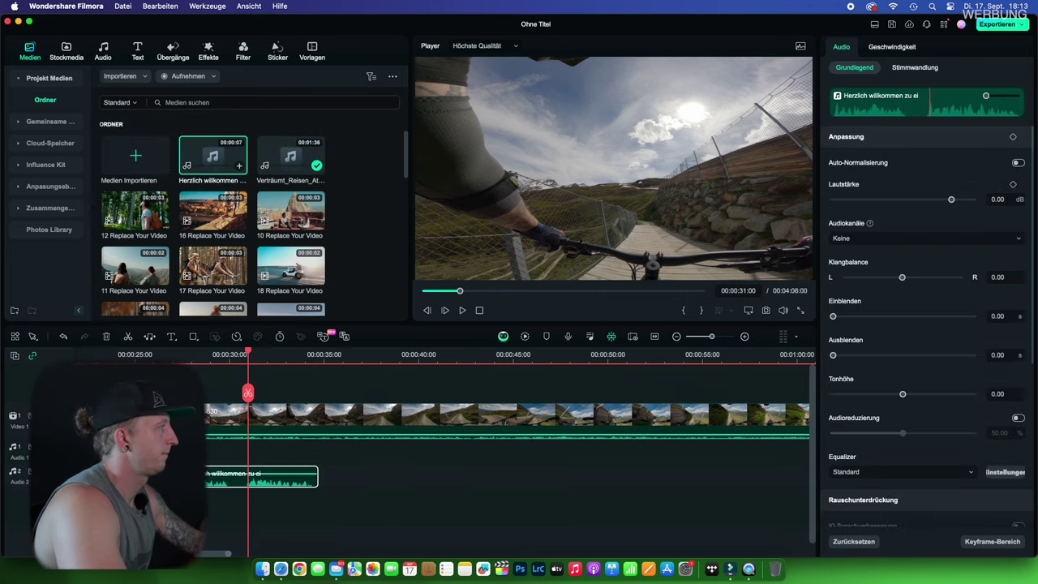
left_click(158, 503)
Align the greeting clip on Audio 2 with the start of GX015630, then preview it
left_click(158, 354)
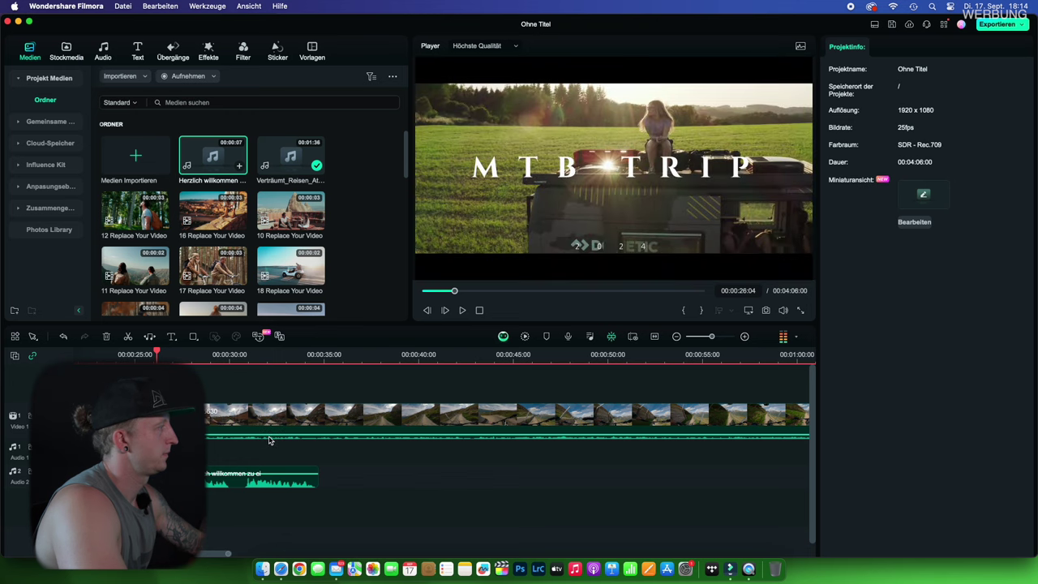
key("Home")
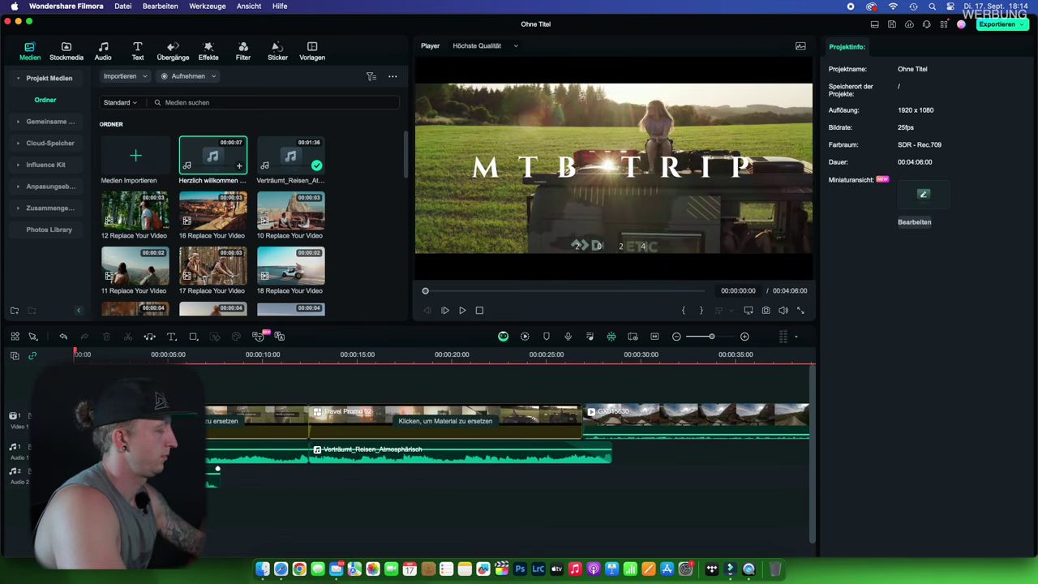
left_click_drag(218, 468, 585, 475)
key("space")
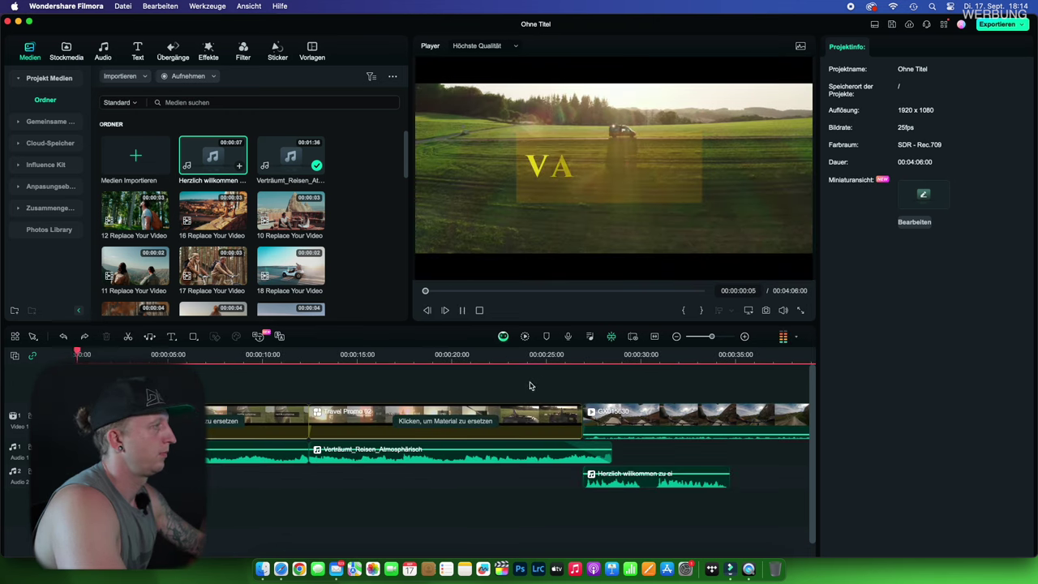
left_click(568, 356)
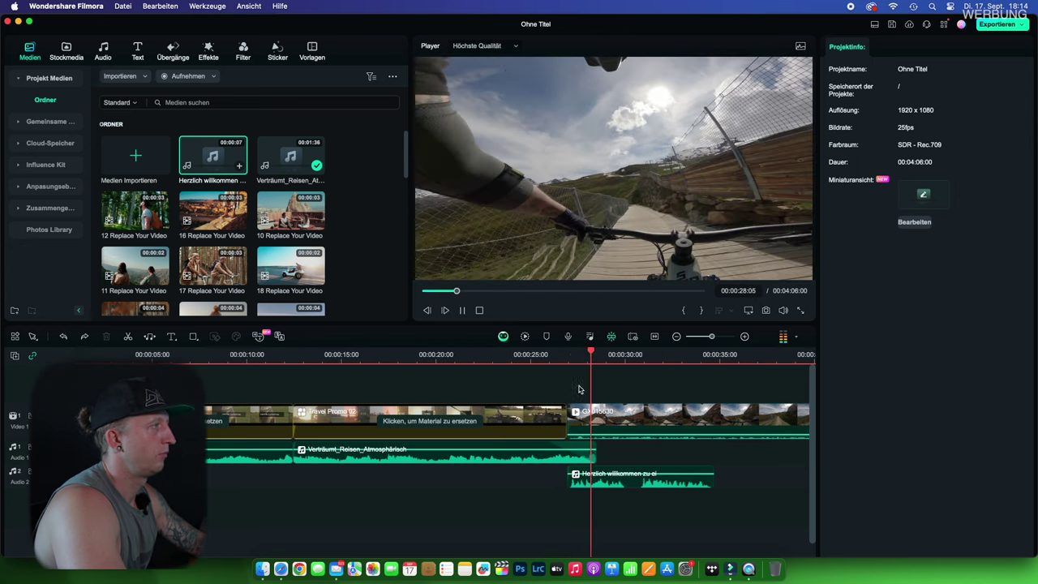
scroll(579, 389, "right", 5)
left_click(272, 357)
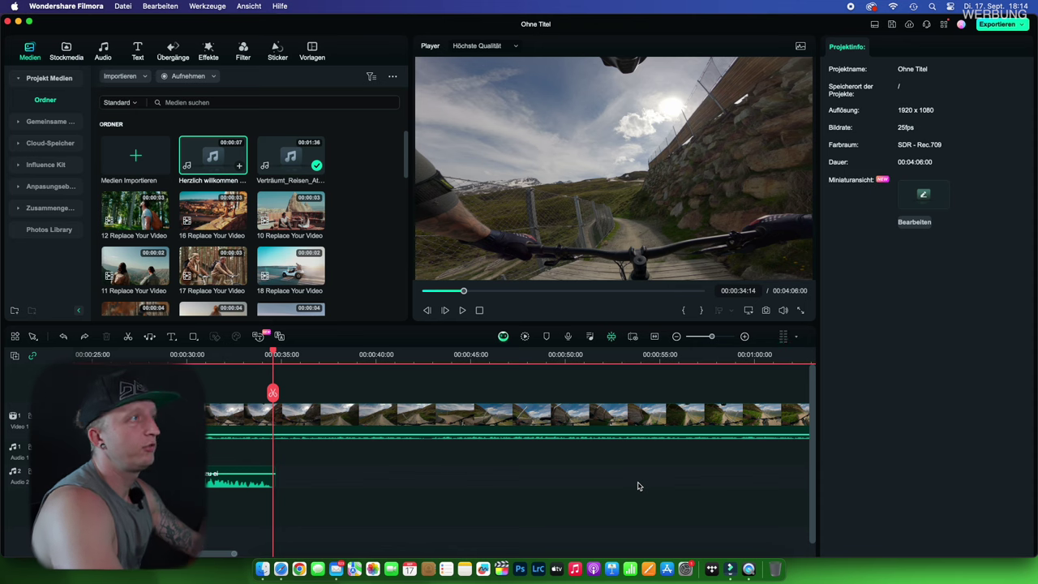
Apply the Megaphone Stimmfilter to the greeting clip after trying Surround
left_click(267, 476)
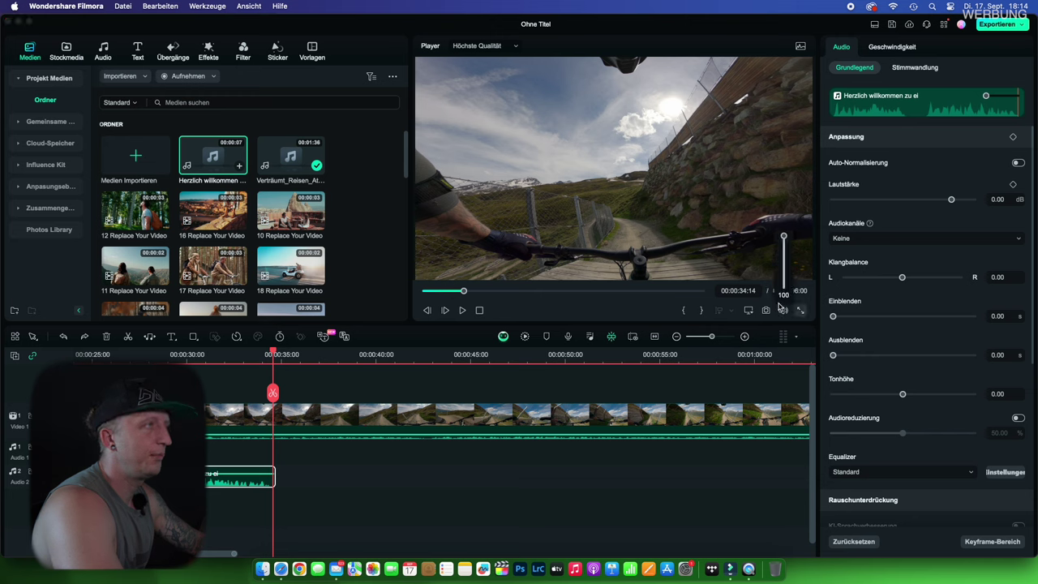
scroll(936, 462, "down", 4)
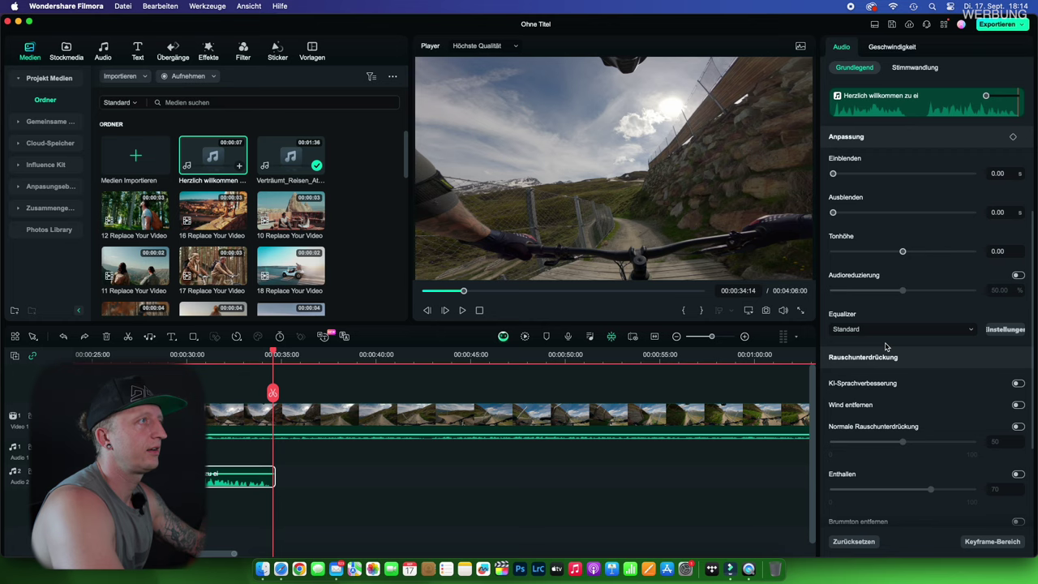
left_click(915, 67)
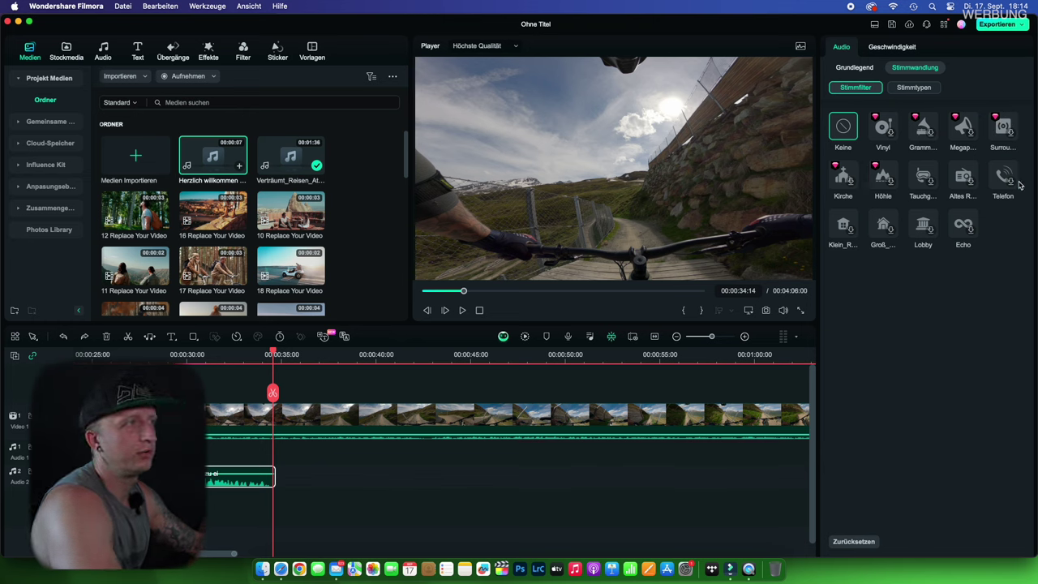
left_click(1001, 135)
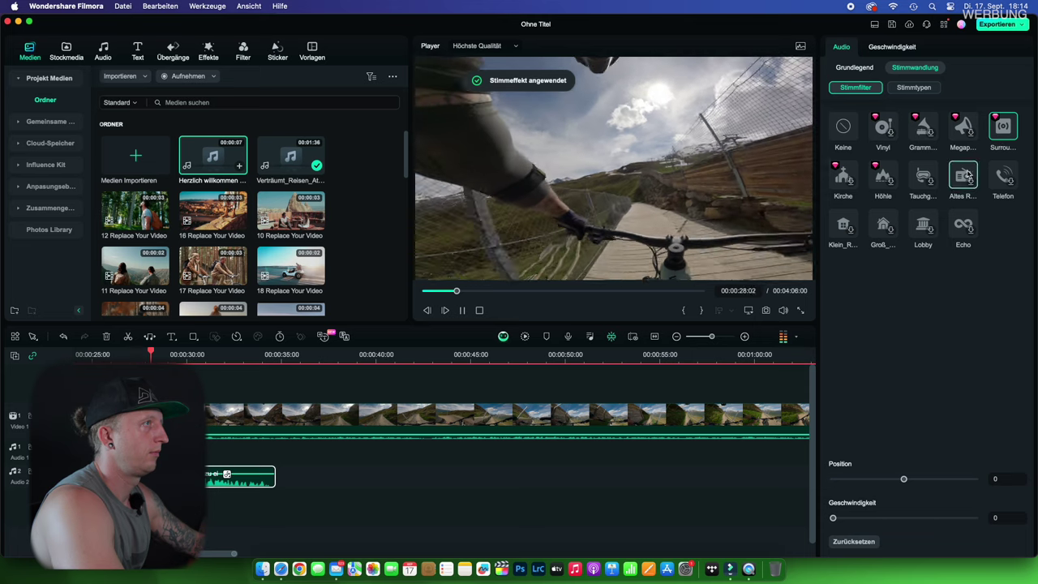
left_click(960, 143)
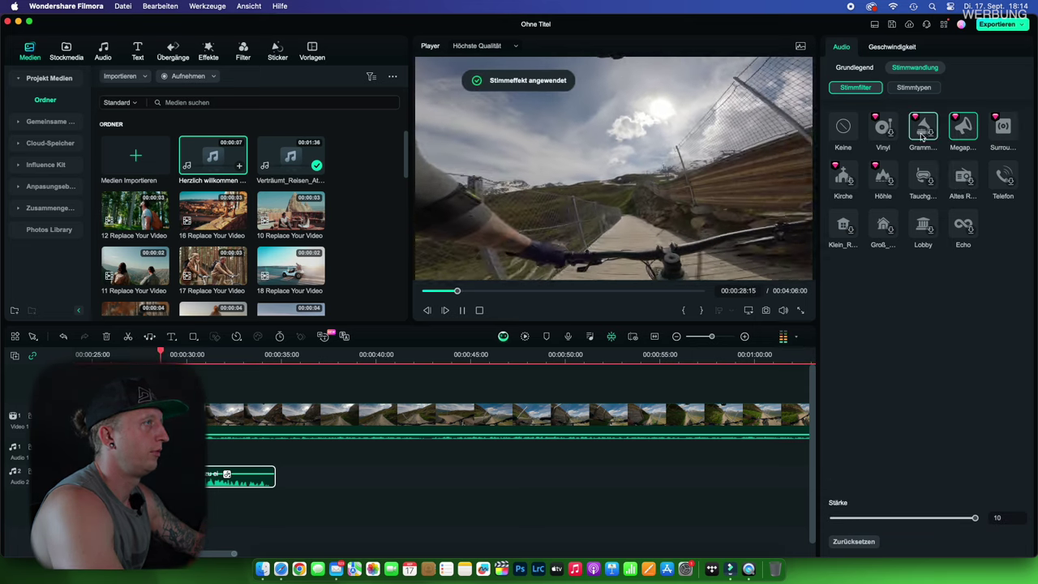
left_click(272, 358)
left_click_drag(272, 357, 269, 396)
left_click(267, 435)
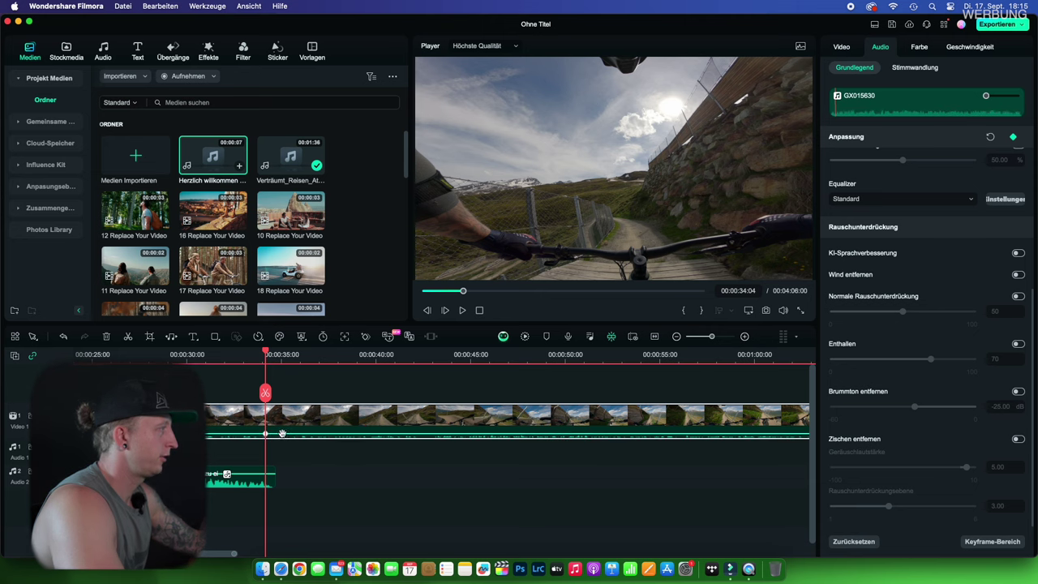
Add volume keyframes to GX015630 and lower the first so its sound fades up
left_click(282, 434)
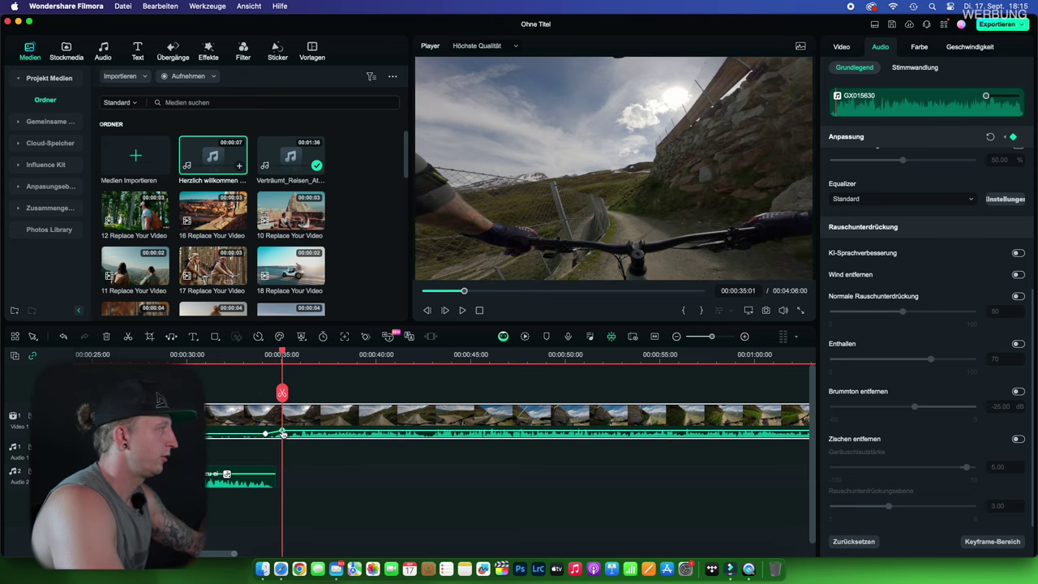
left_click(266, 436)
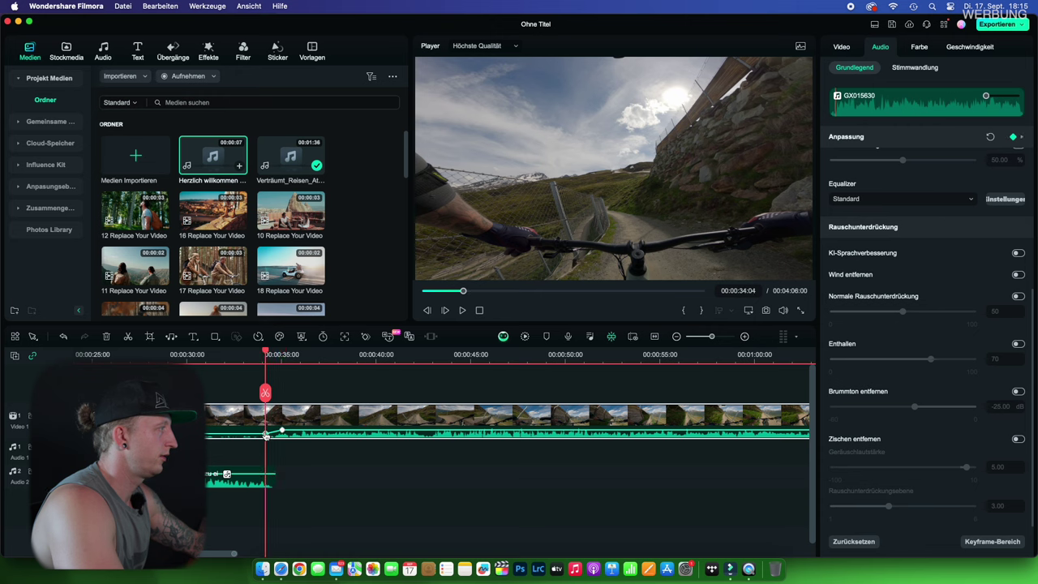
left_click(282, 432)
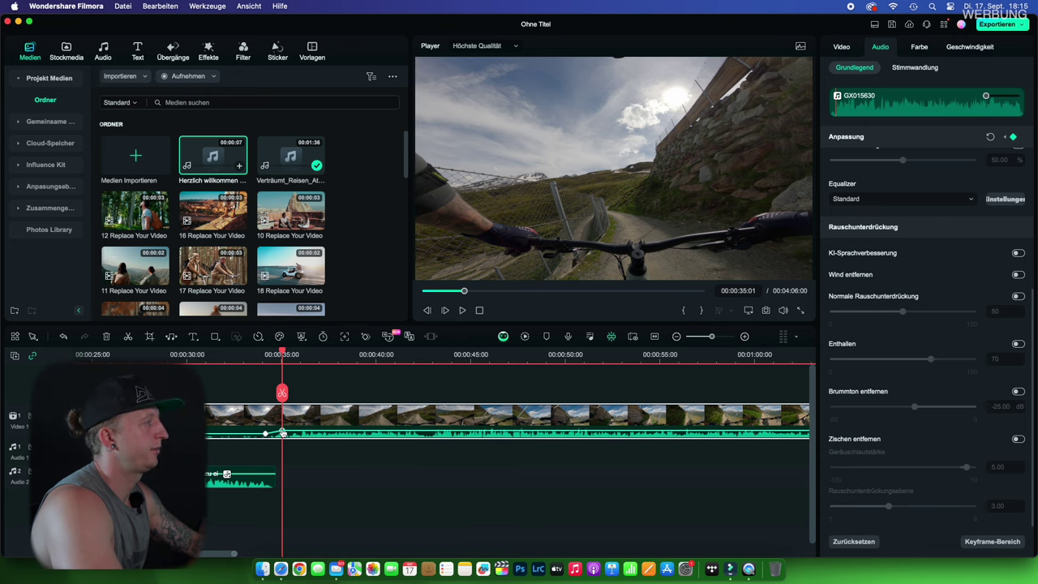
left_click_drag(267, 435, 265, 433)
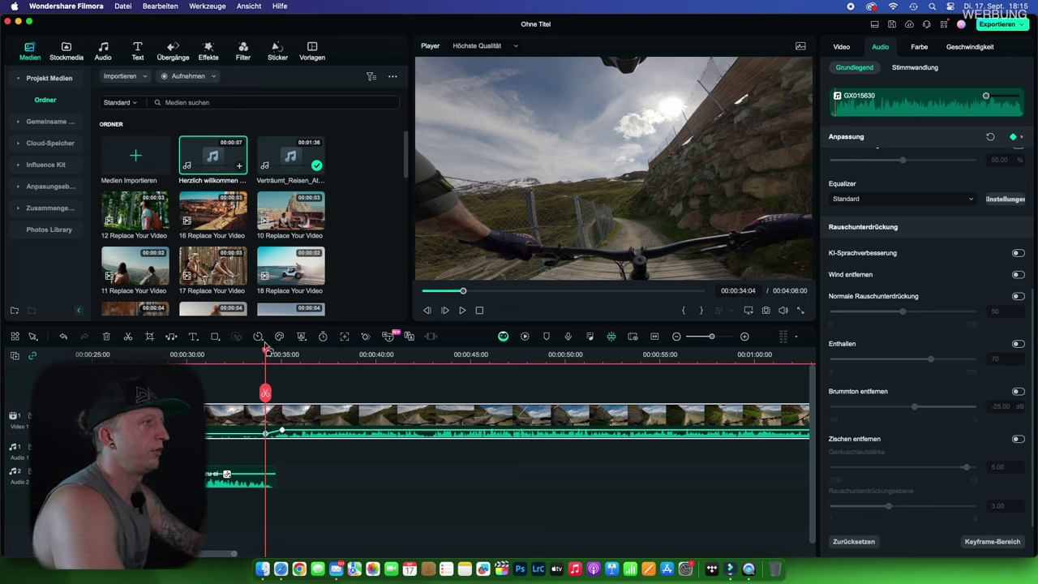
Check the fade, then split GX015630 at the playhead and ripple-delete the remainder
scroll(228, 460, "left", 4)
key("space")
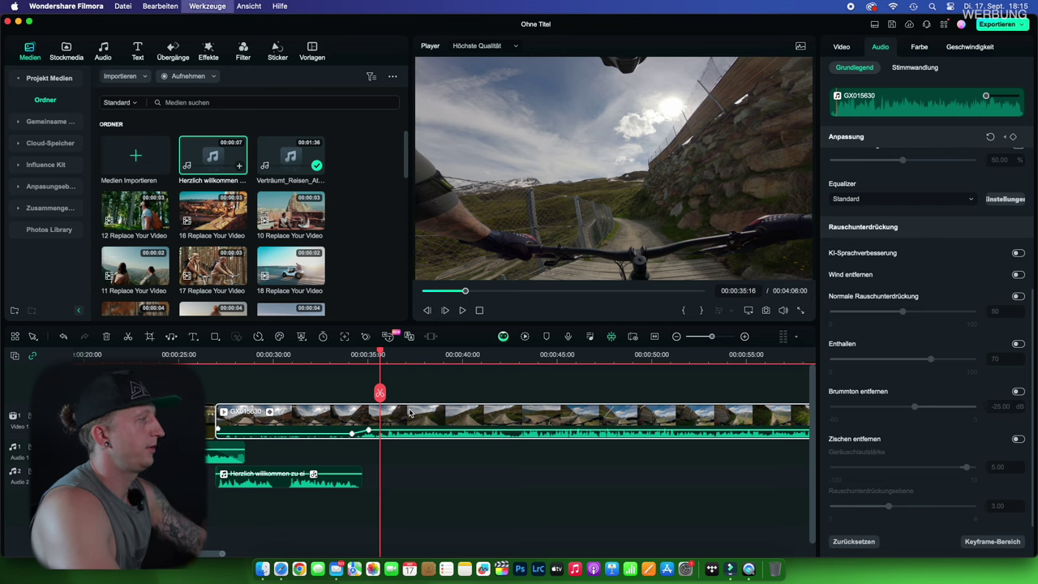
key("super+b")
key("Delete")
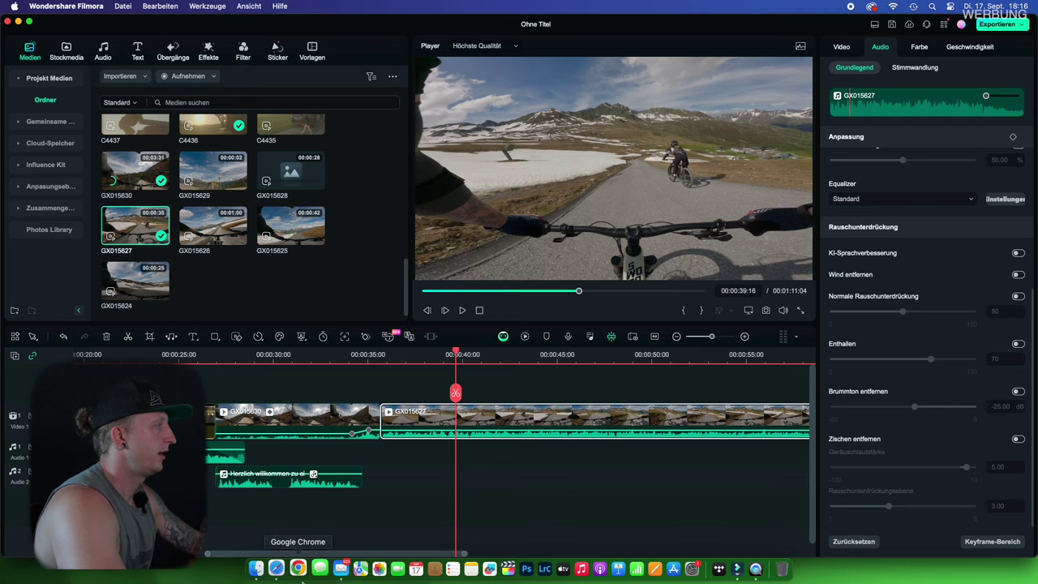
Drop 'In the Labyrinths of Hell' from Downloads onto Audio 1 and turn down GX015627's volume
left_click(262, 568)
scroll(551, 213, "up", 3)
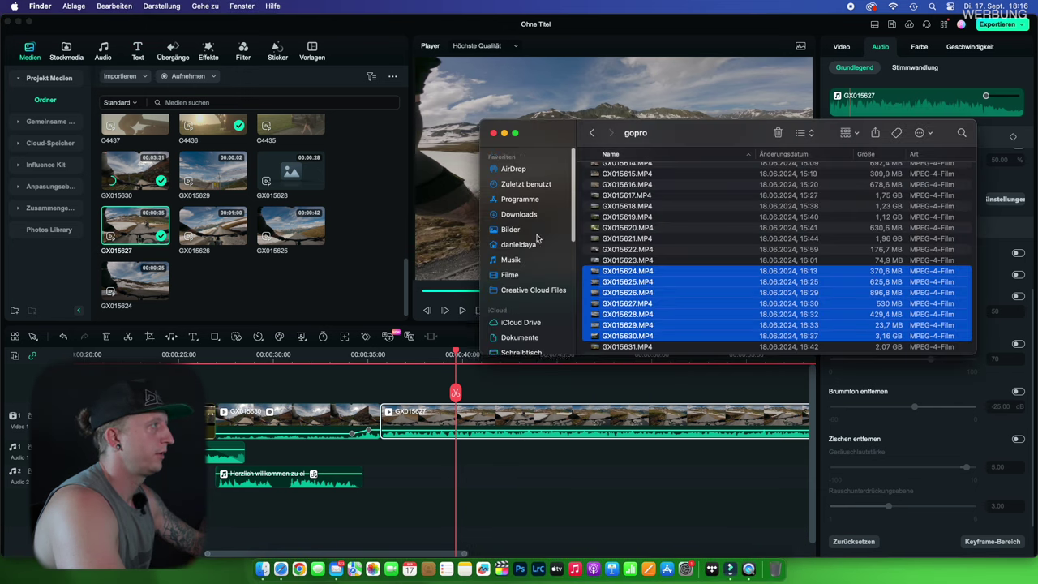
left_click(519, 210)
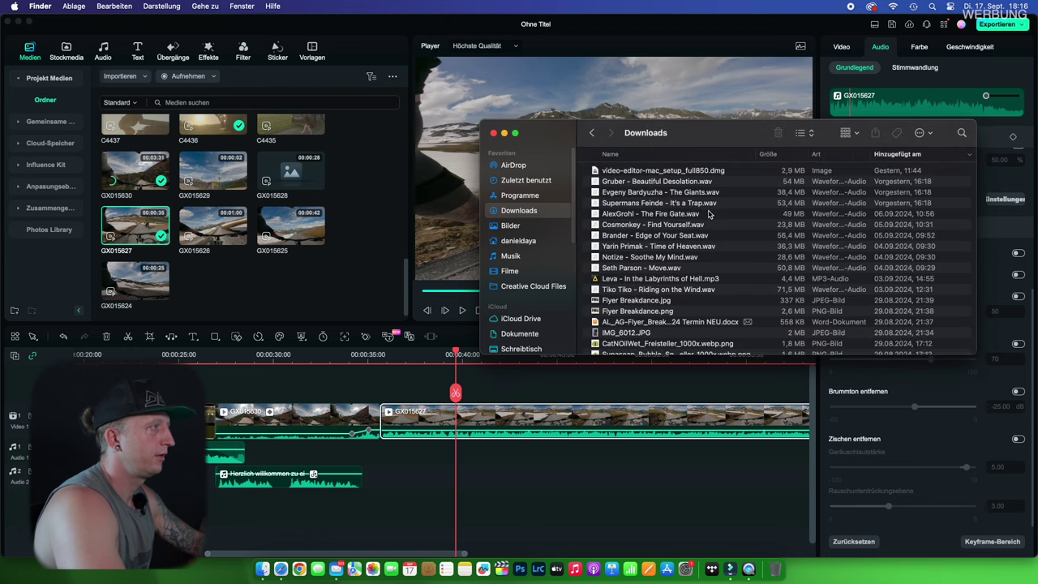
mouse_move(670, 280)
left_mouse_down()
mouse_move(524, 364)
mouse_move(463, 450)
left_mouse_up()
left_click(453, 478)
left_click(384, 361)
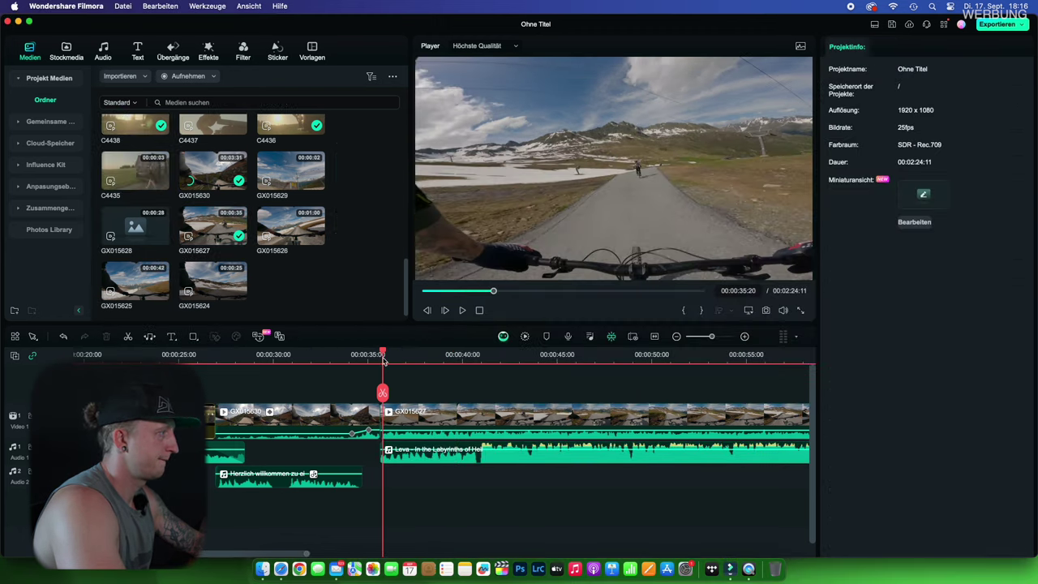
left_click_drag(500, 432, 500, 434)
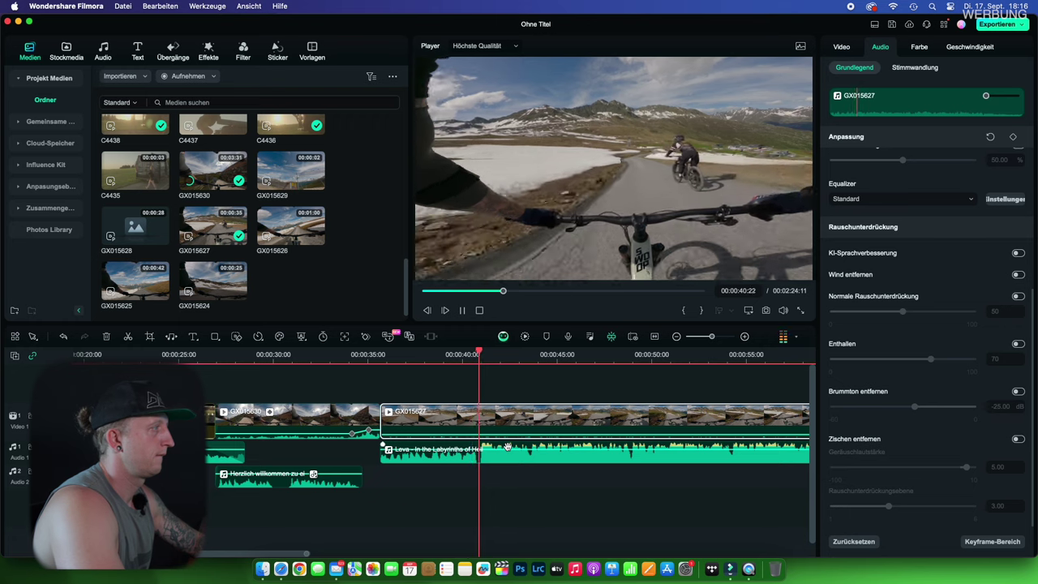
Replace that track with 'Time of Heaven.wav' under GX015627 and play it back
left_click(511, 448)
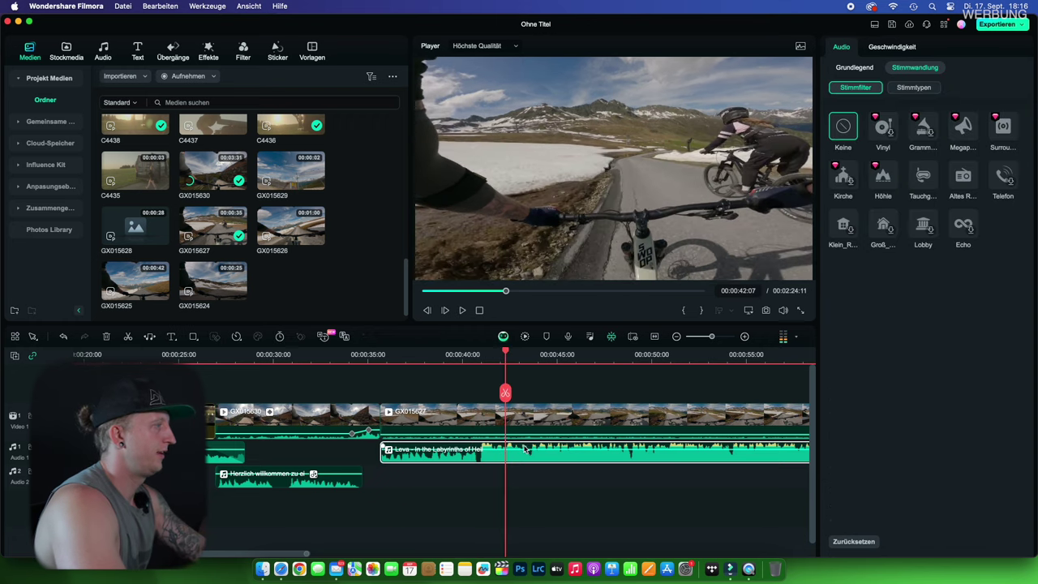
key("Delete")
left_click(261, 568)
mouse_move(658, 246)
left_mouse_down()
mouse_move(362, 456)
mouse_move(343, 454)
mouse_move(391, 450)
left_mouse_up()
left_click(416, 480)
key("space")
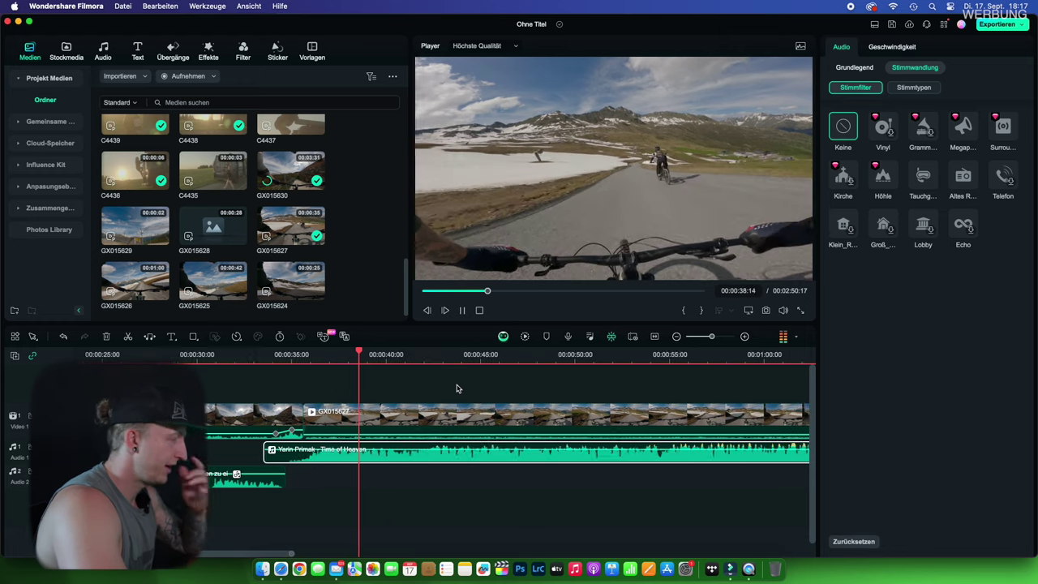
key("space")
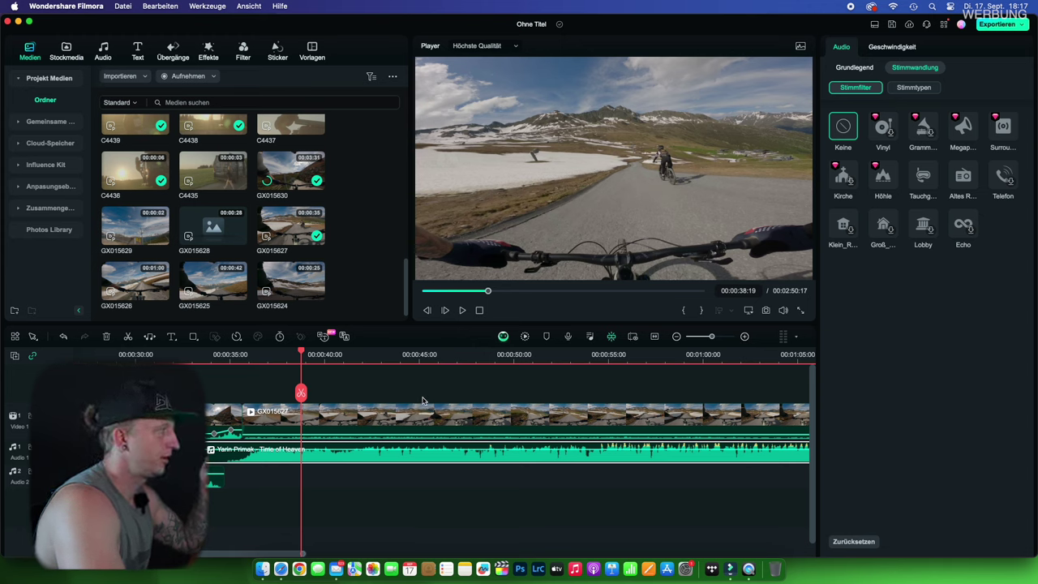
Run Intelligentes Bearbeitungstool > Beat Erkennung on the Time of Heaven music clip
right_click(334, 455)
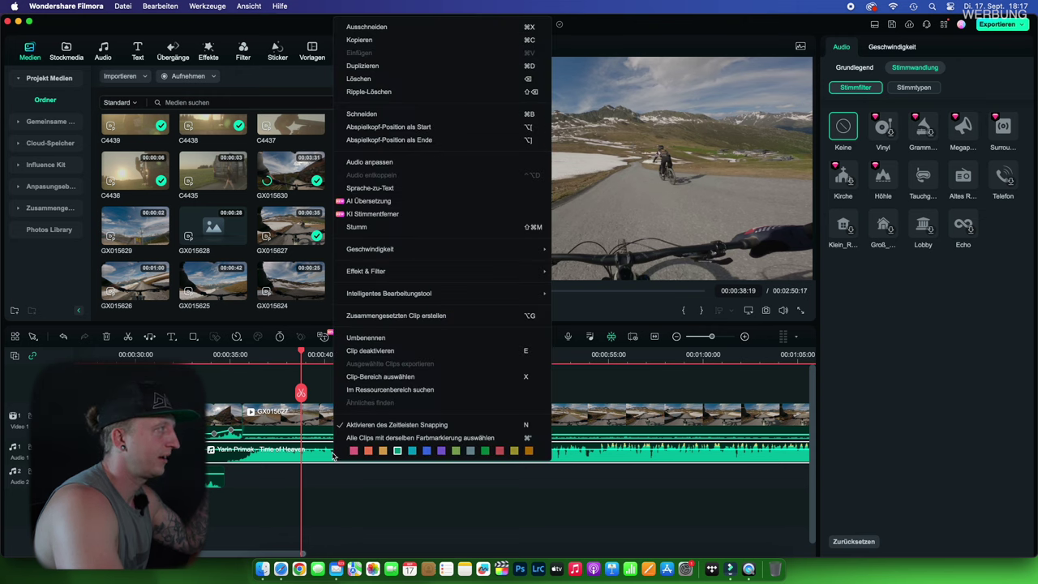
left_click(307, 454)
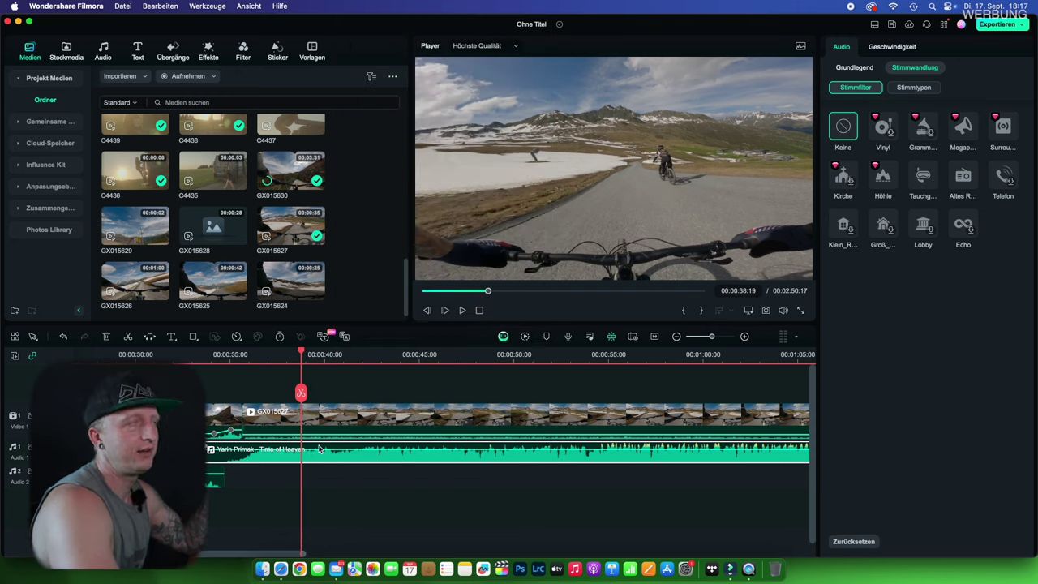
right_click(319, 448)
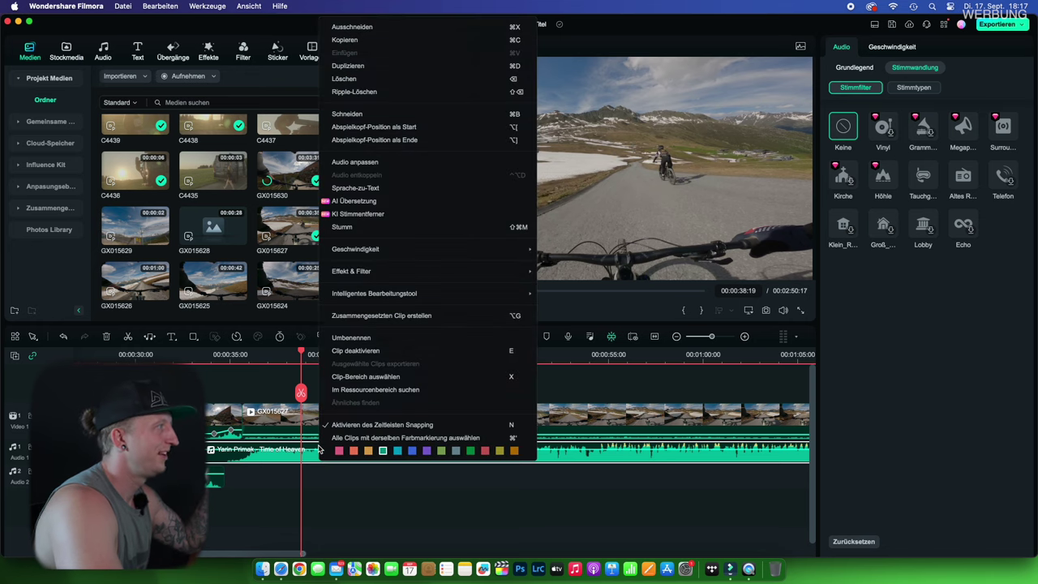
mouse_move(498, 273)
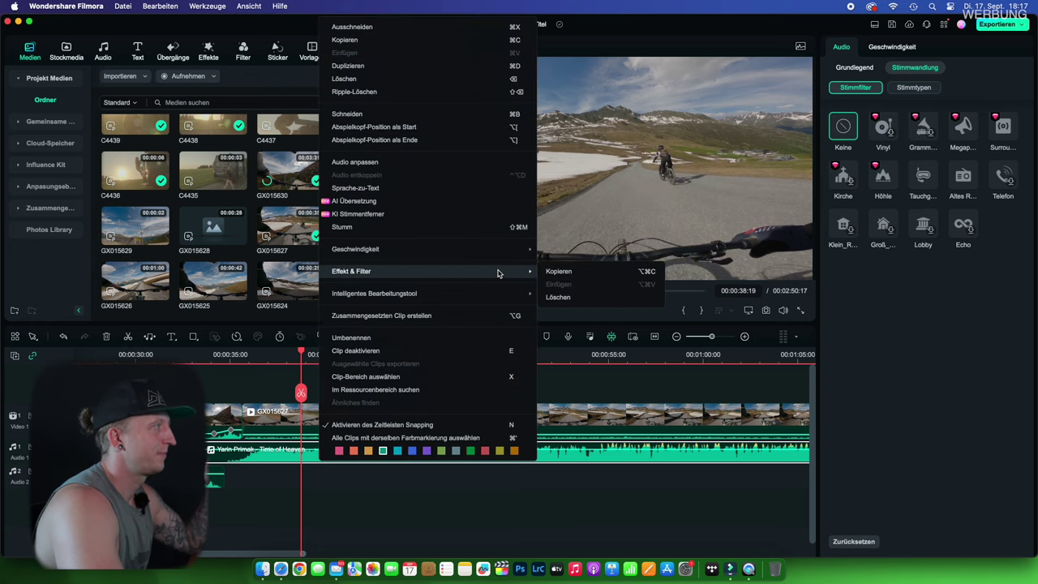
mouse_move(499, 295)
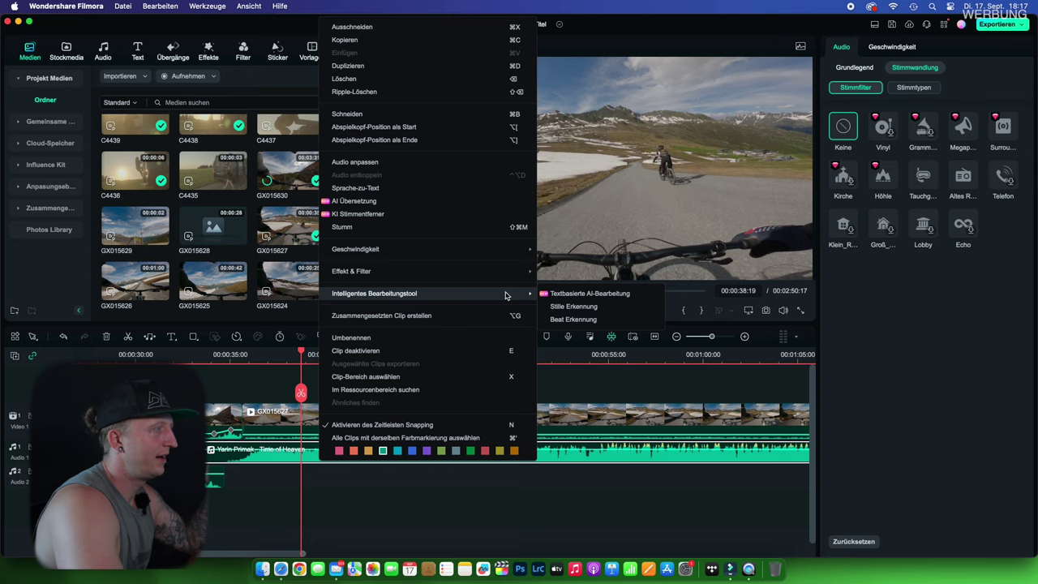
left_click(321, 478)
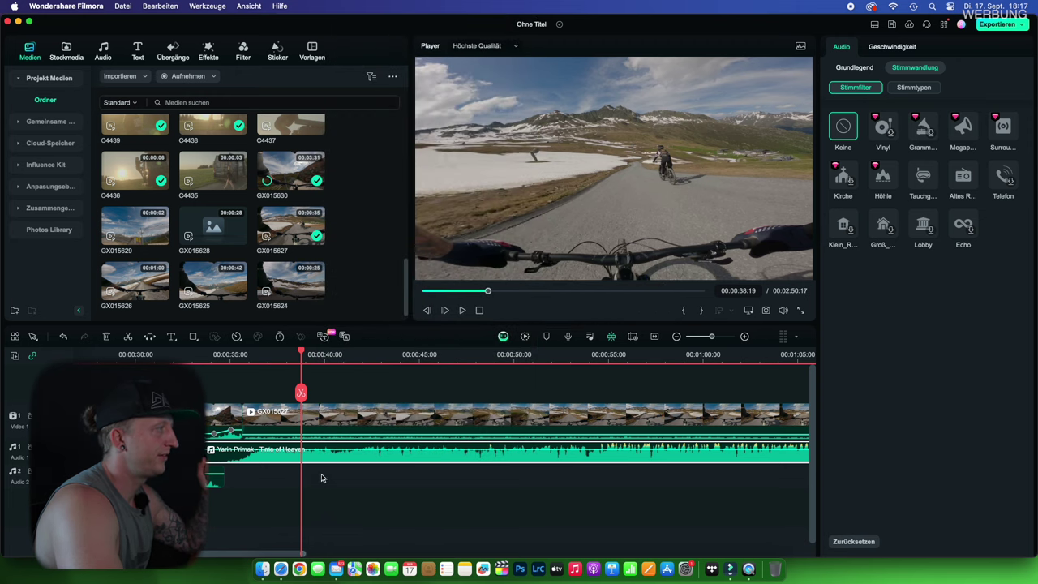
right_click(304, 451)
mouse_move(457, 291)
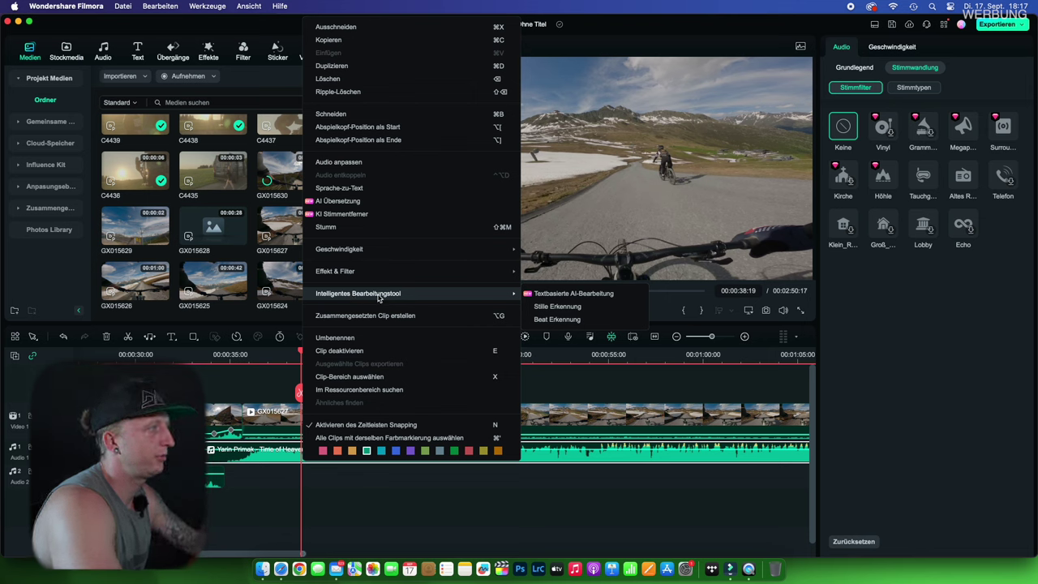
left_click(599, 320)
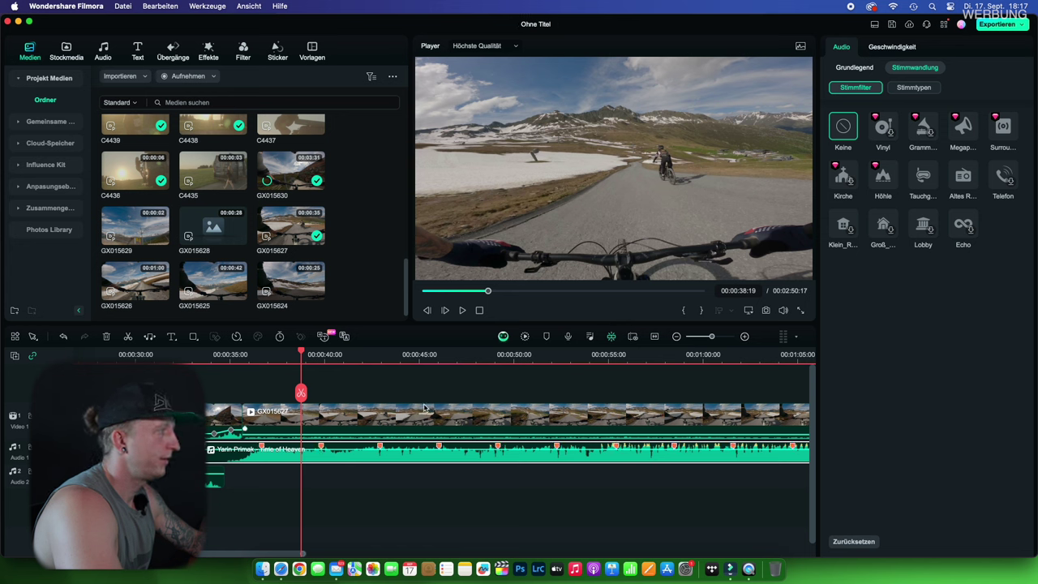
left_click_drag(302, 354, 616, 378)
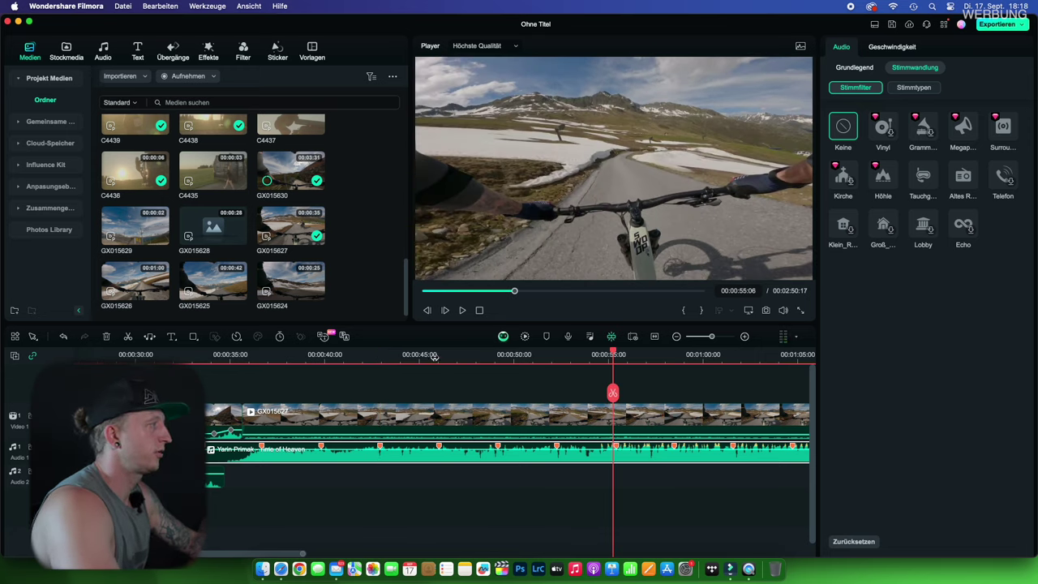
Place the playhead on the beat at 00:46:01 in GX015627
left_click(434, 357)
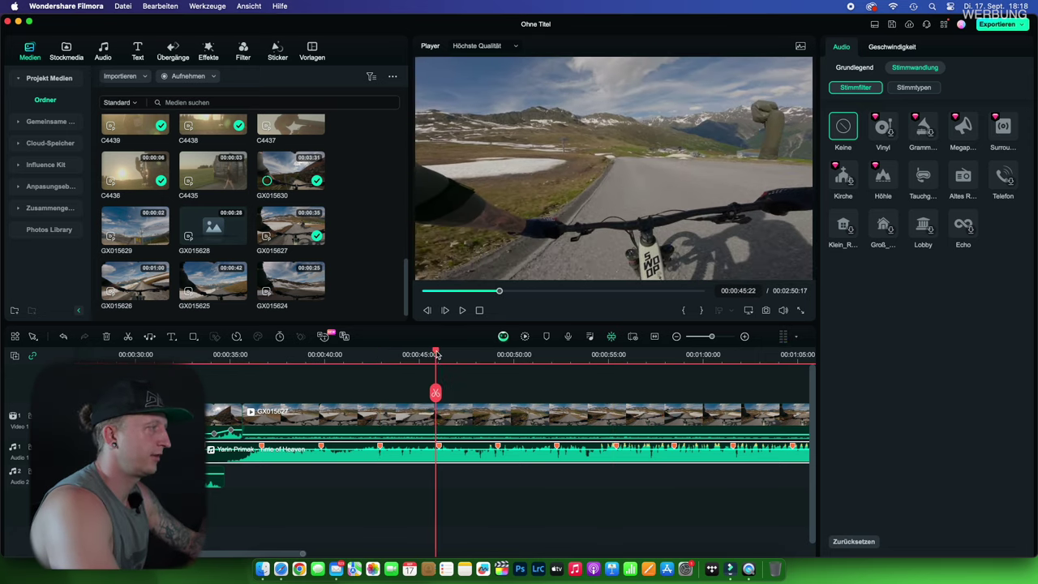
left_click(438, 359)
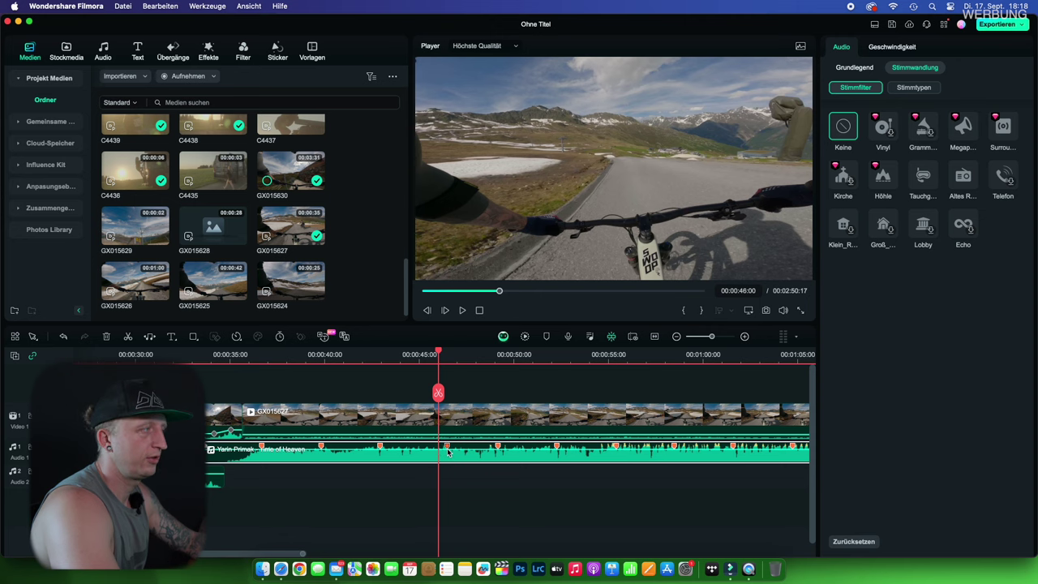
left_click(439, 452)
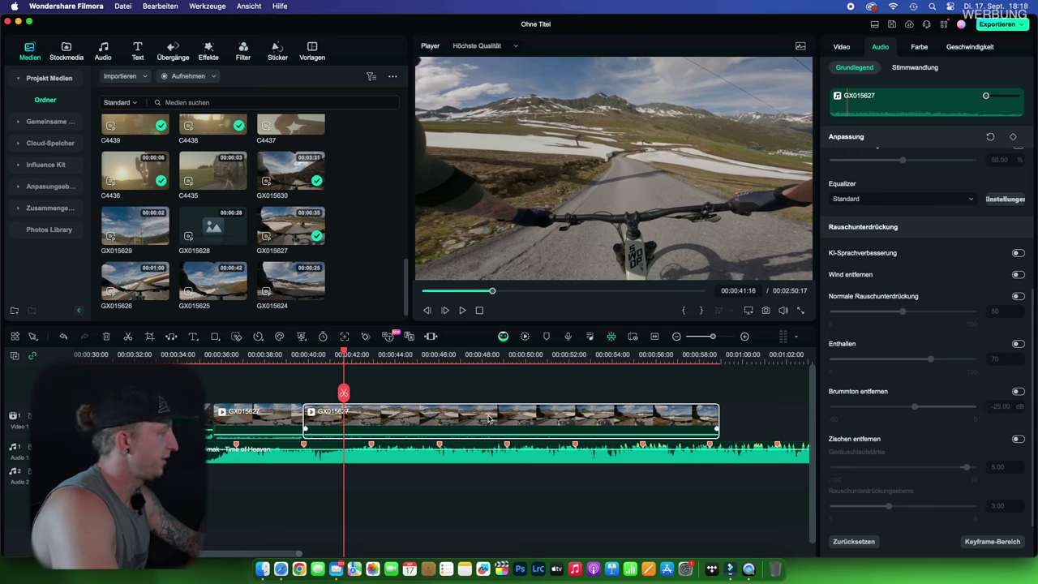
Review playback from about 00:28 and stop the playhead at 00:37:16
left_click(134, 50)
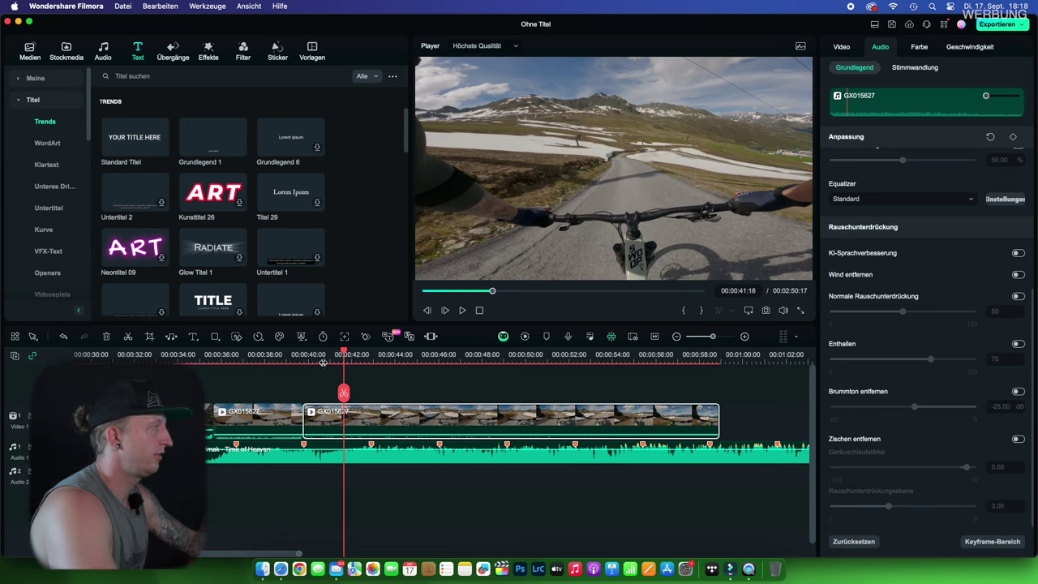
scroll(323, 362, "down", 2)
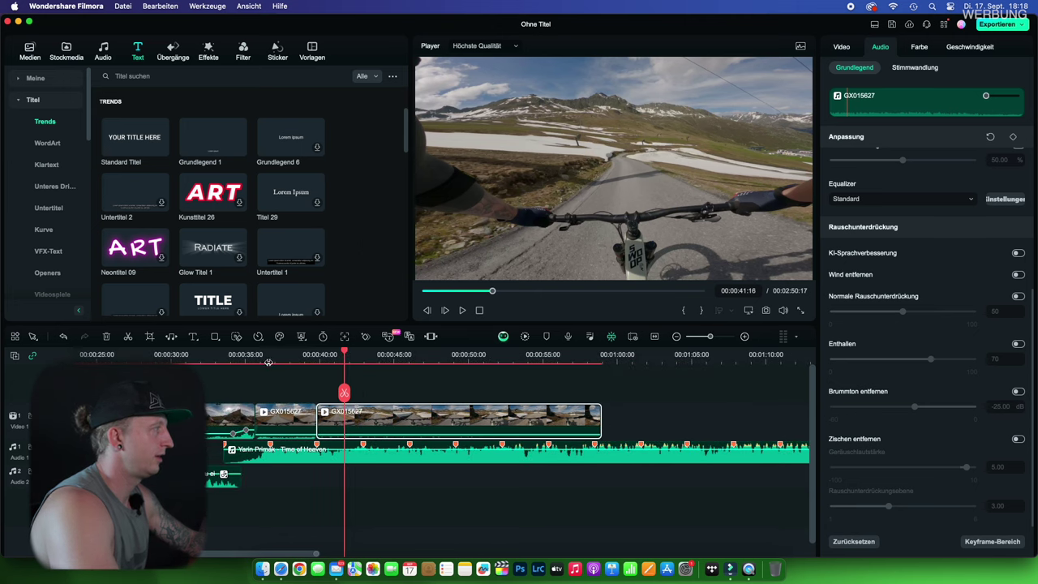
left_click(268, 362)
left_click(222, 359)
left_click(190, 360)
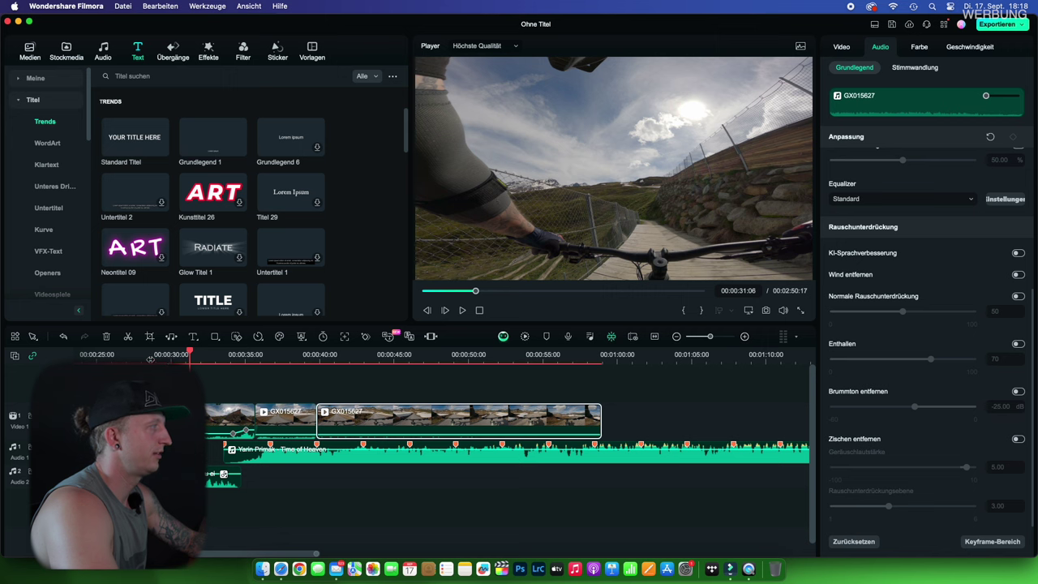
left_click(151, 360)
left_click(140, 359)
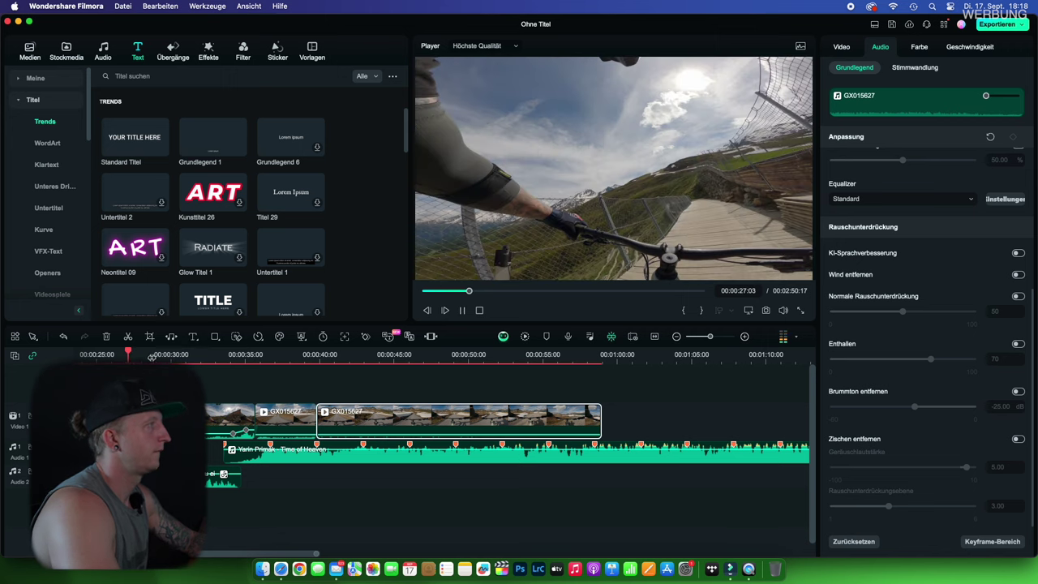
key("space")
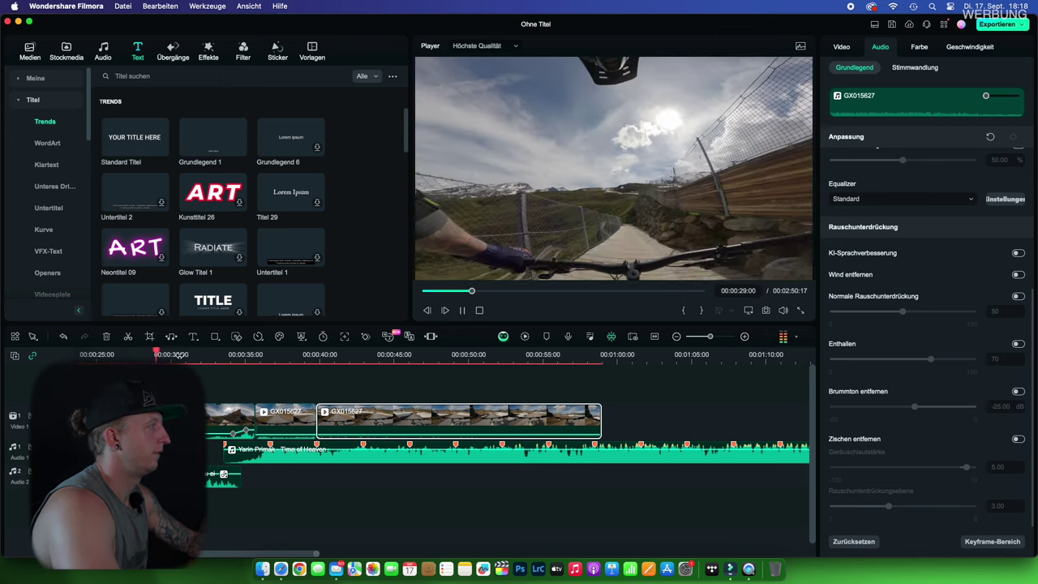
left_click(285, 356)
Add the Titel 2 template above the video at 00:37:16, load its font, and preview
scroll(231, 243, "down", 3)
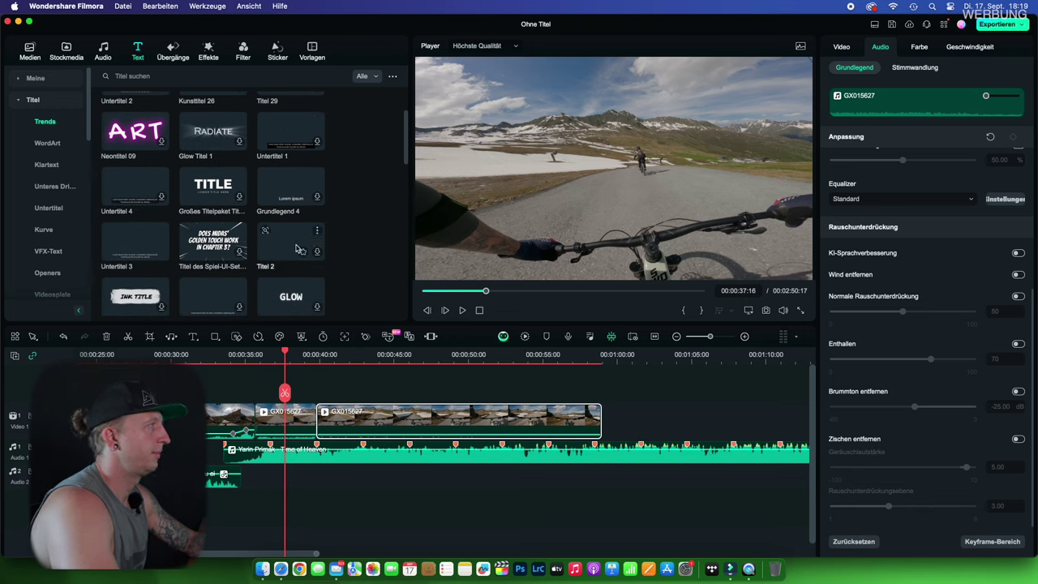
left_click_drag(281, 246, 279, 384)
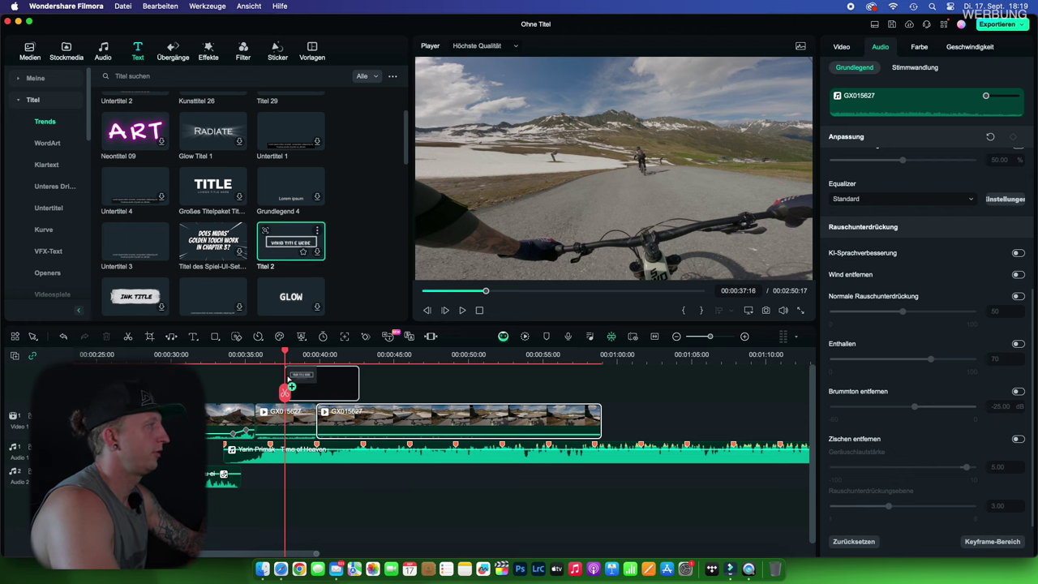
left_click_drag(288, 377, 289, 380)
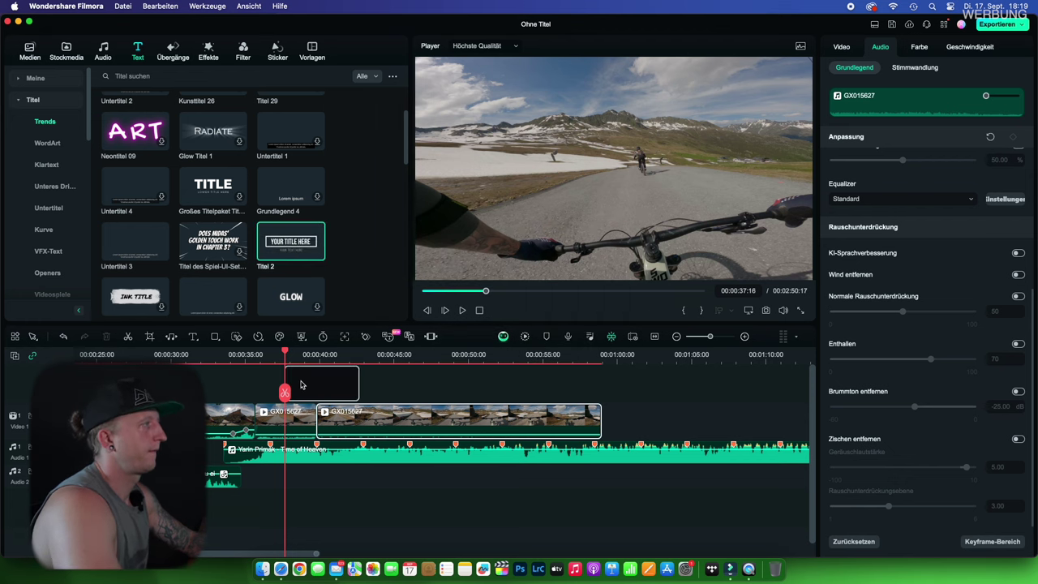
left_click(555, 223)
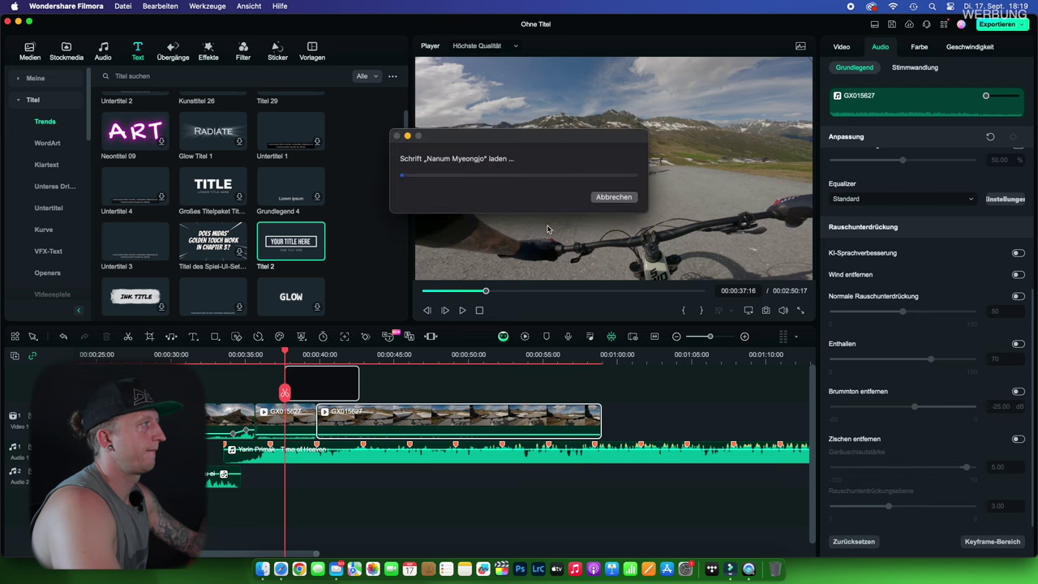
key("space")
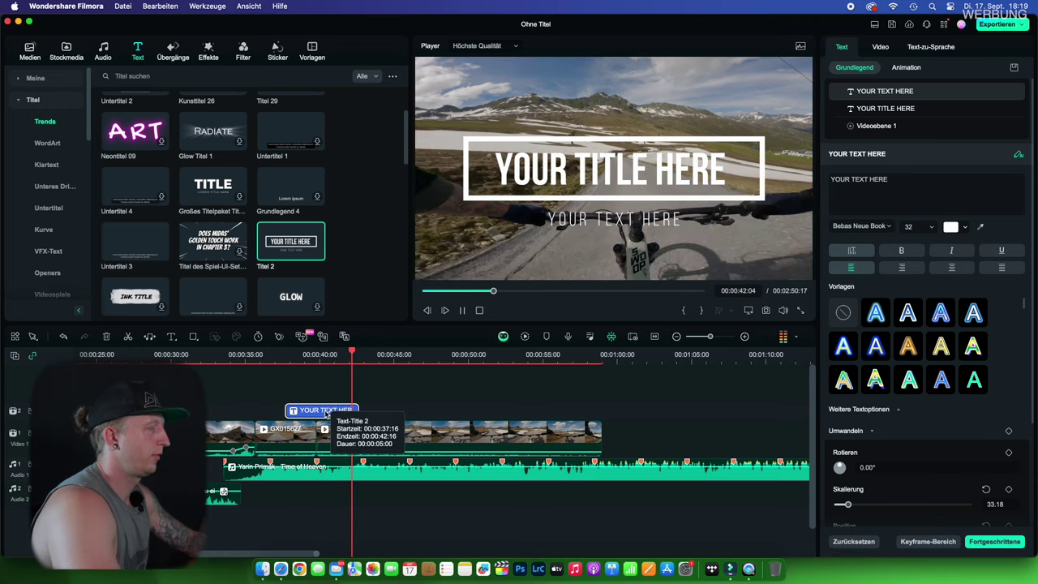
key("space")
Change the main title text to TRAILS IN SÖLDEN and centre it in the frame
left_click(328, 401)
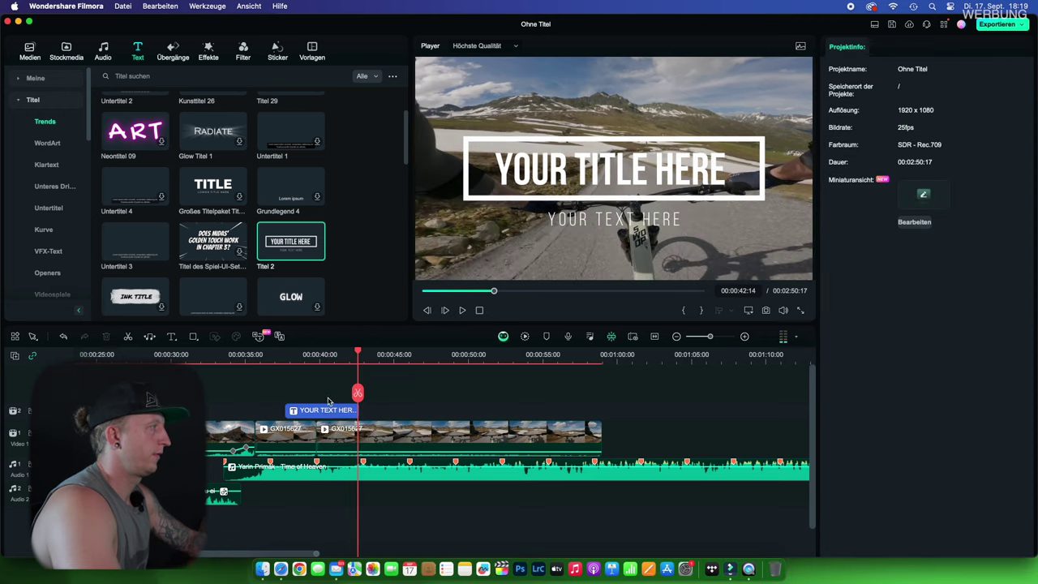
left_click(320, 355)
left_click(322, 410)
left_click(617, 163)
double_click(617, 163)
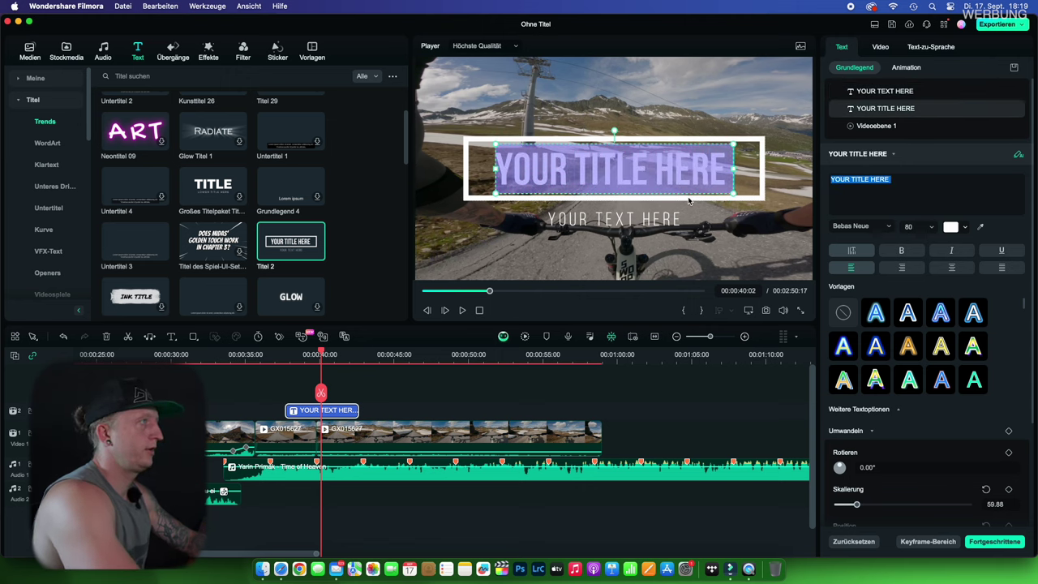
type("SÖLDEN")
key("super+Left")
type("TRAILS IN")
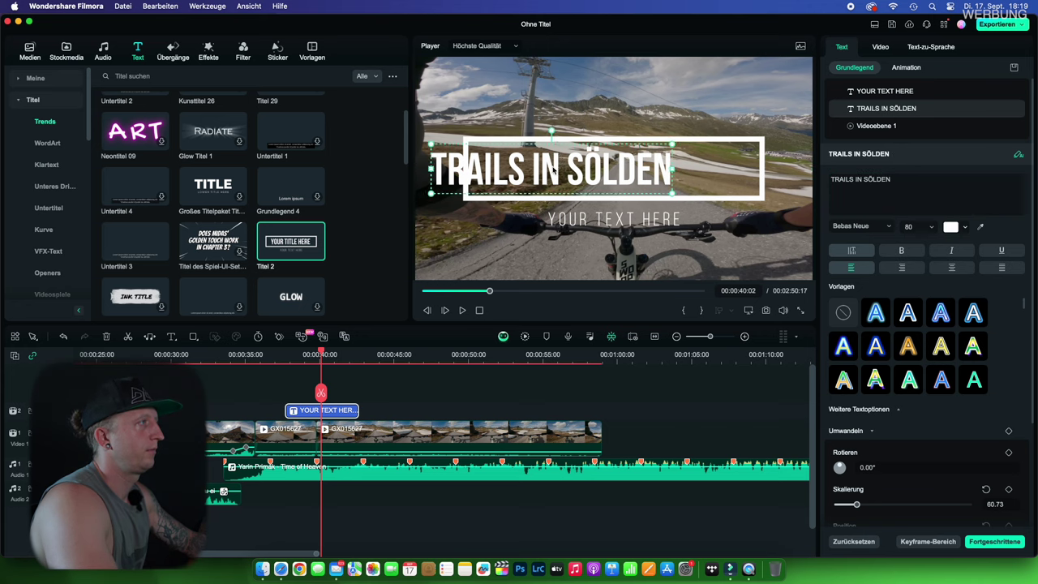
left_click_drag(560, 168, 618, 166)
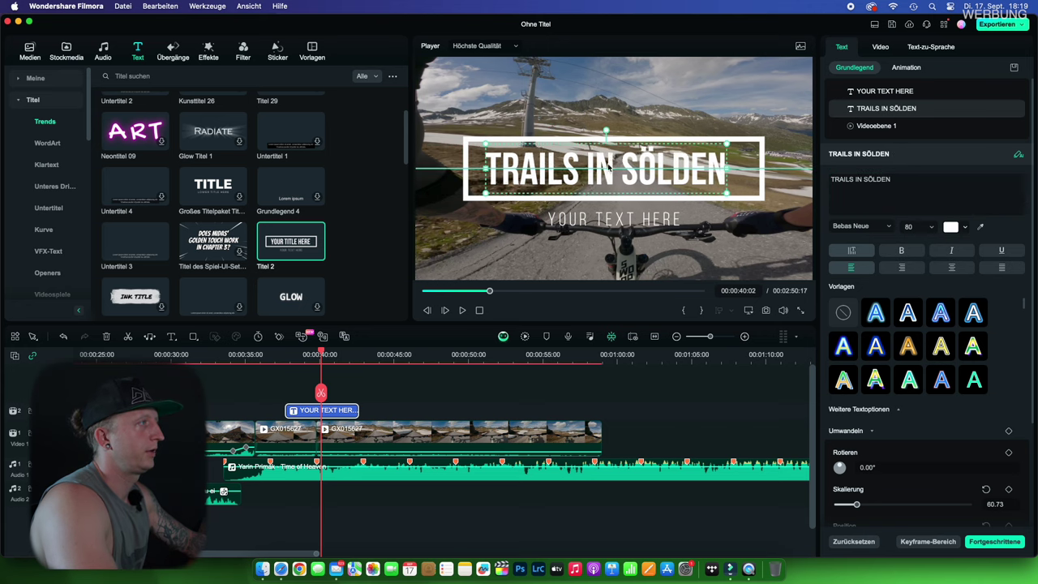
Replace the subtitle with 2024, centre it, and set the main title to italic
double_click(640, 223)
type("2024")
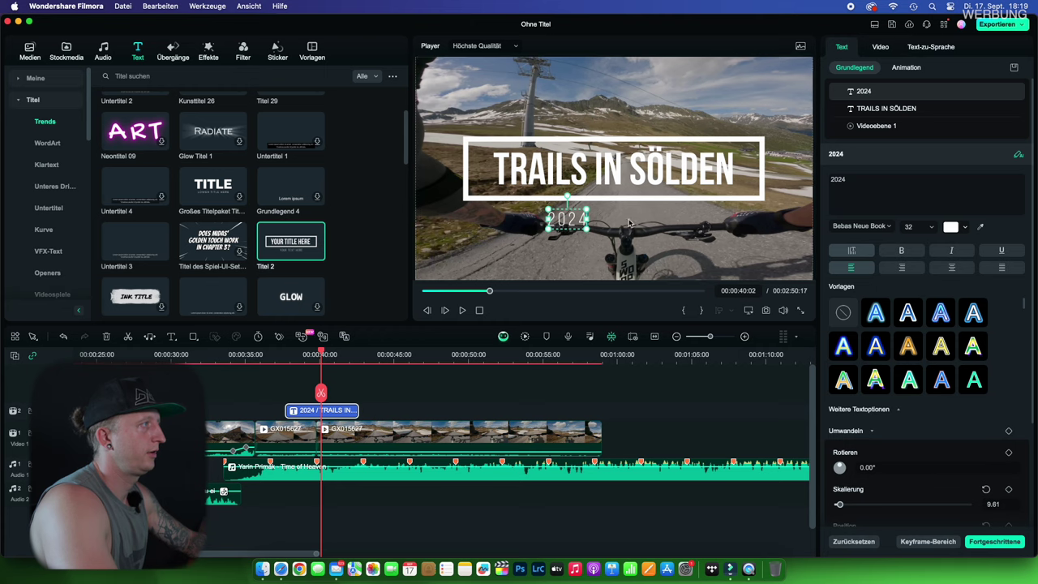
left_click_drag(583, 220, 630, 221)
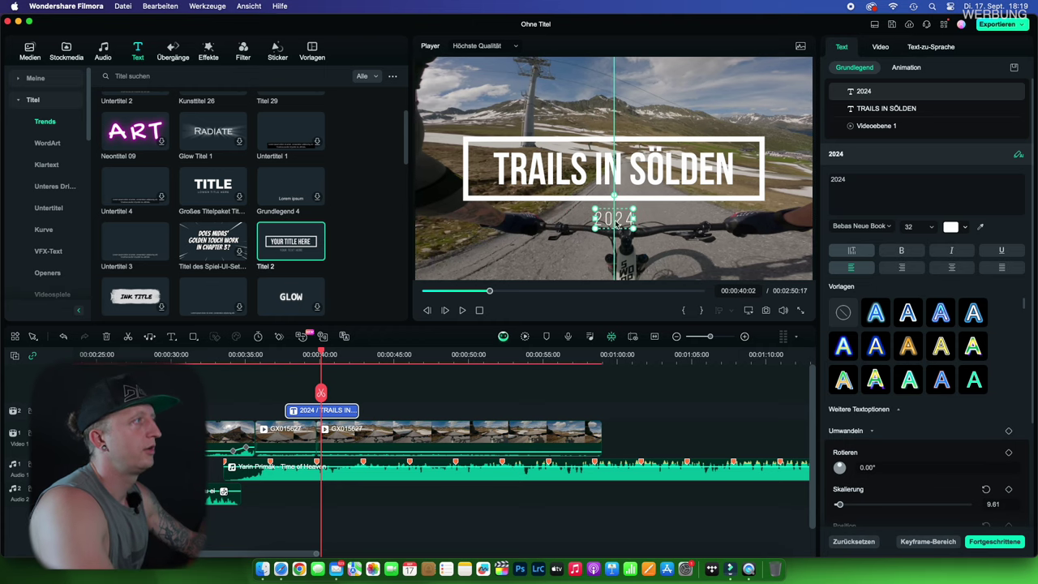
double_click(650, 168)
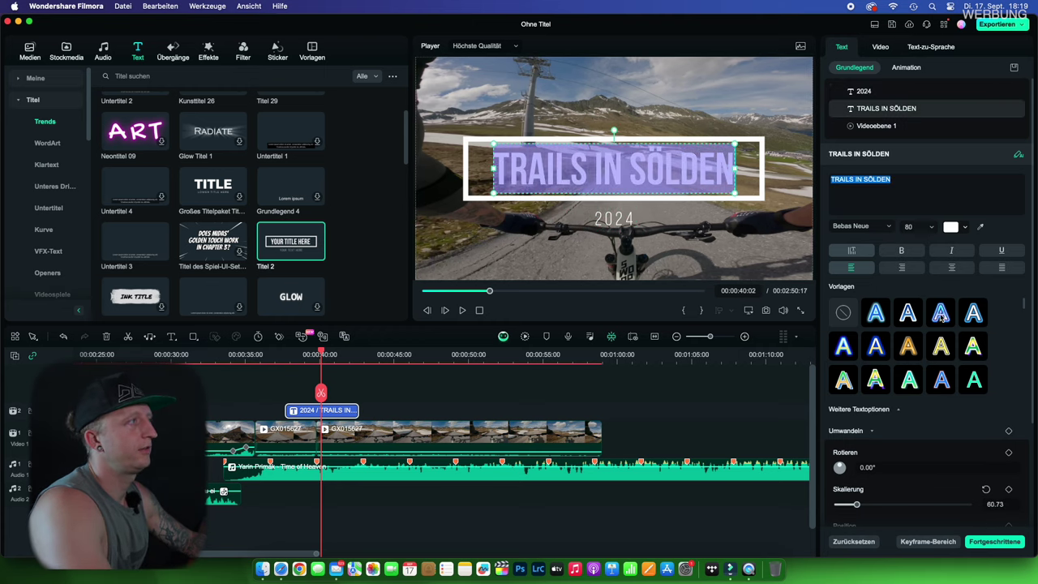
left_click(910, 254)
left_click(950, 255)
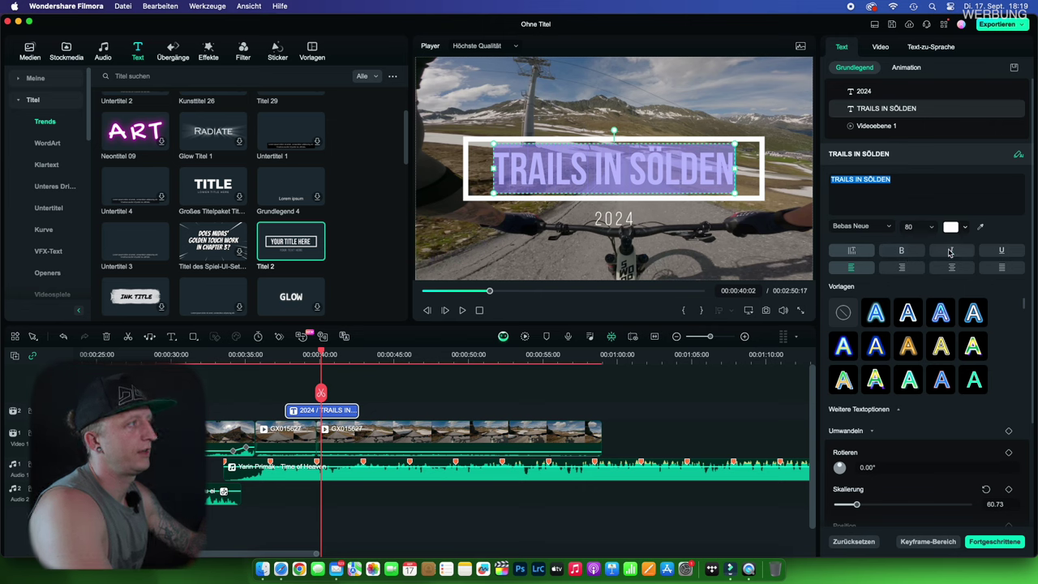
left_click(283, 382)
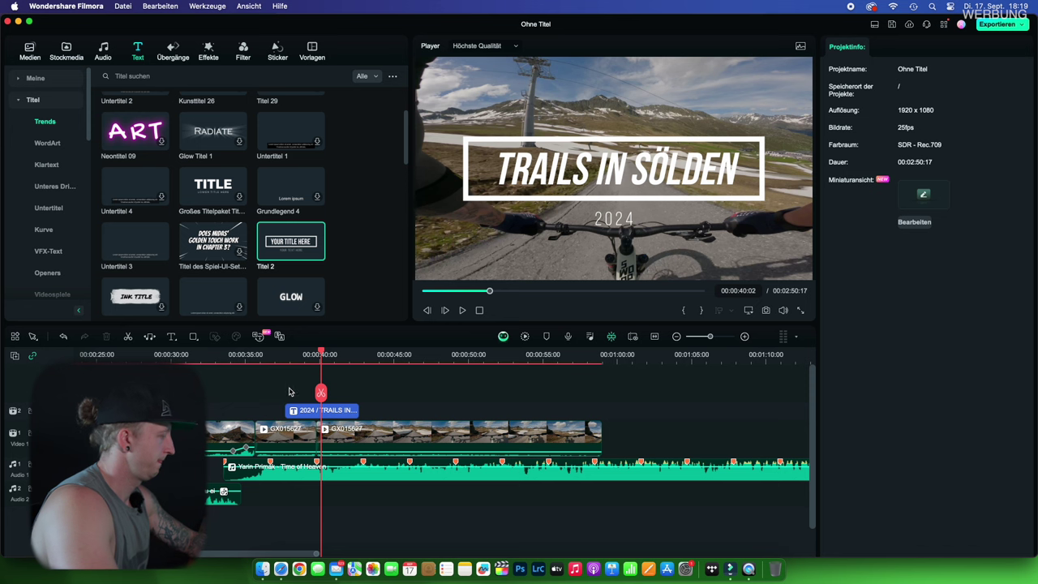
Preview the title, then trim the second GX015627 clip to end at 00:00:46:01
left_click(284, 361)
key("space")
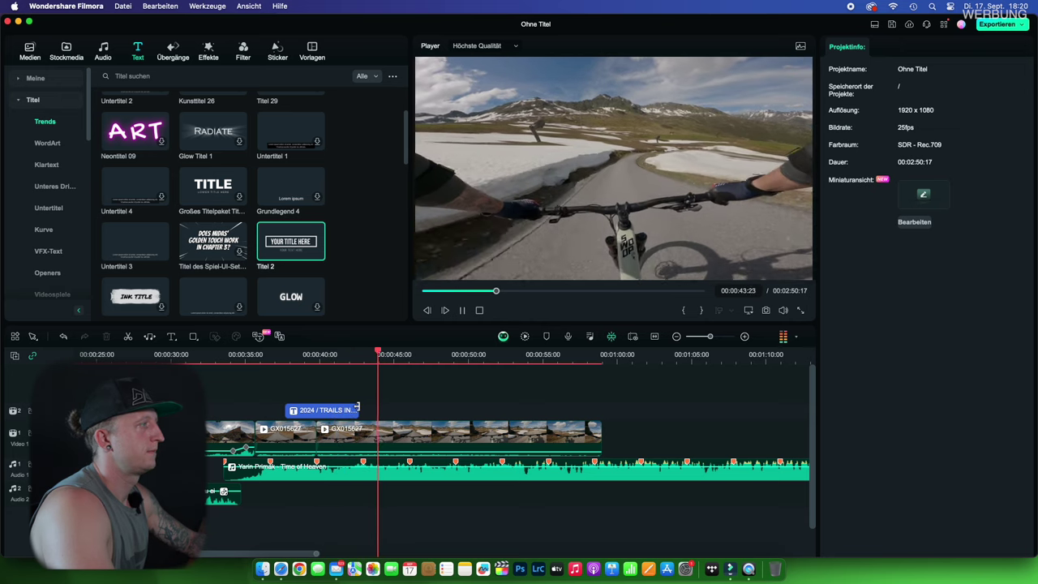
left_click(409, 439)
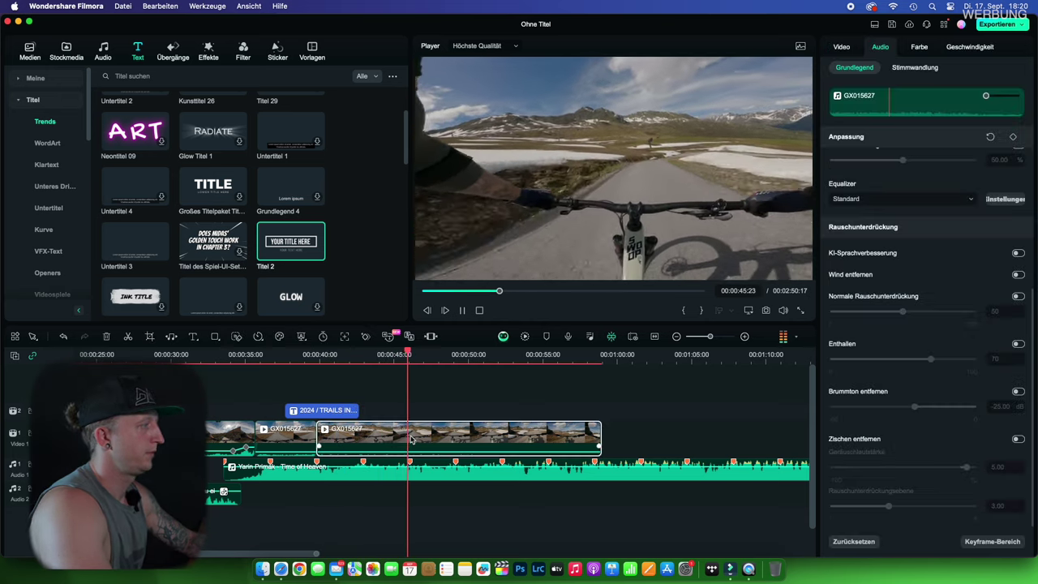
key("space")
left_click_drag(598, 432, 411, 433)
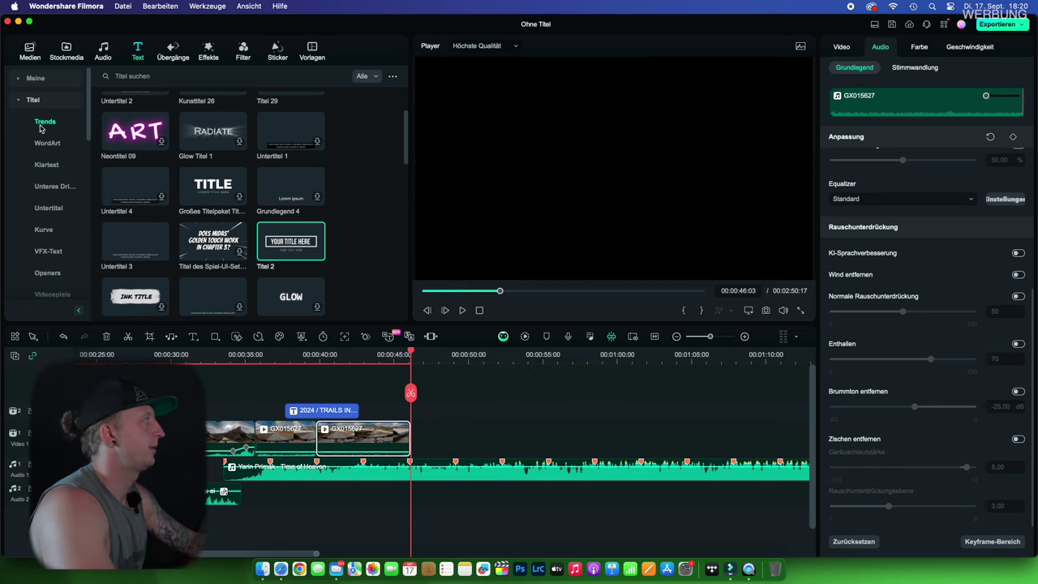
left_click(31, 52)
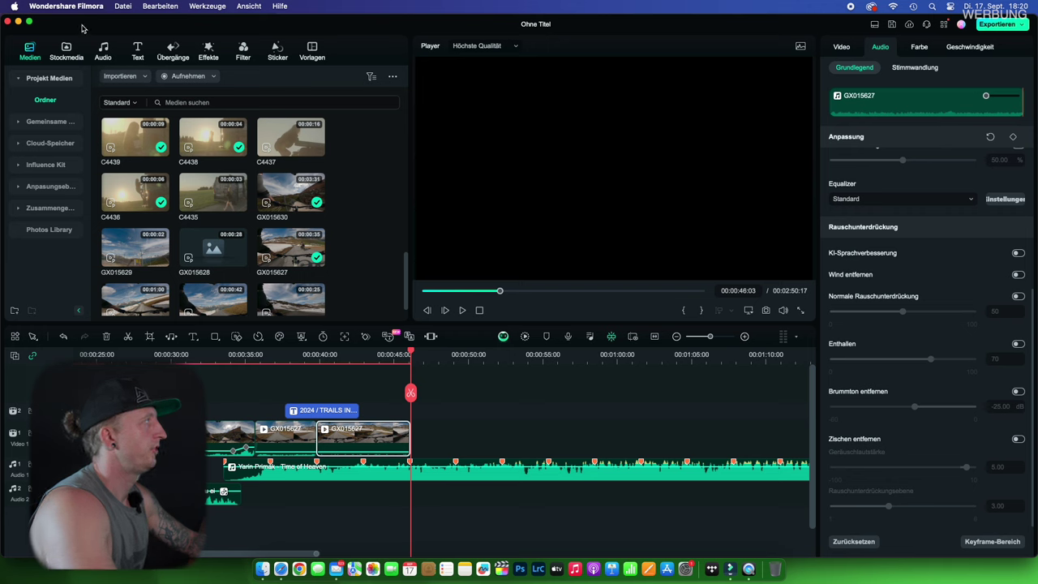
Search Stockmedia for 'berge austria' and drop the Alpine drone clip after GX015627
left_click(68, 51)
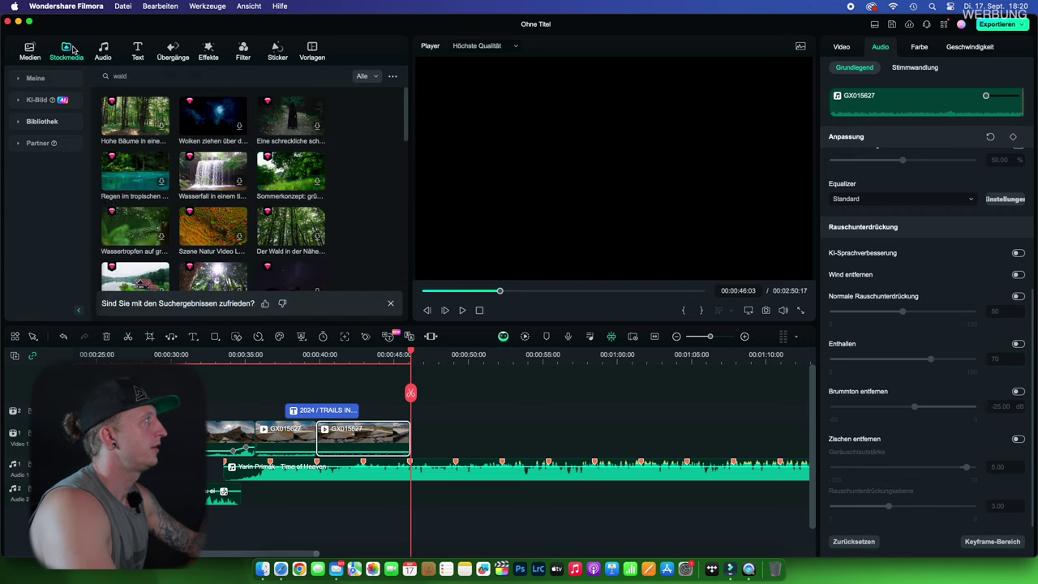
double_click(122, 77)
type("erge")
key("Return")
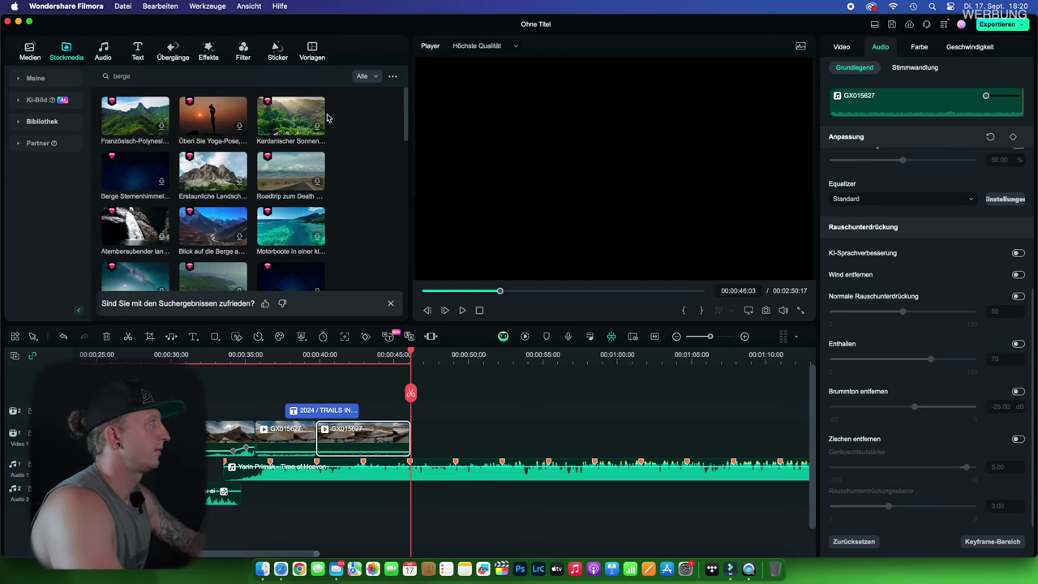
left_click(211, 76)
type("aust")
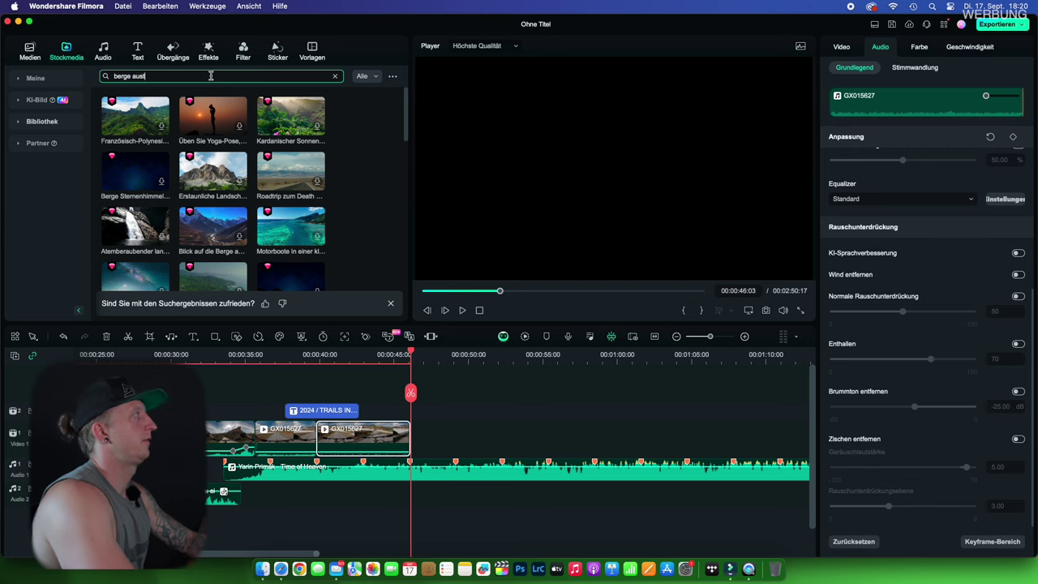
type("ria")
key("Return")
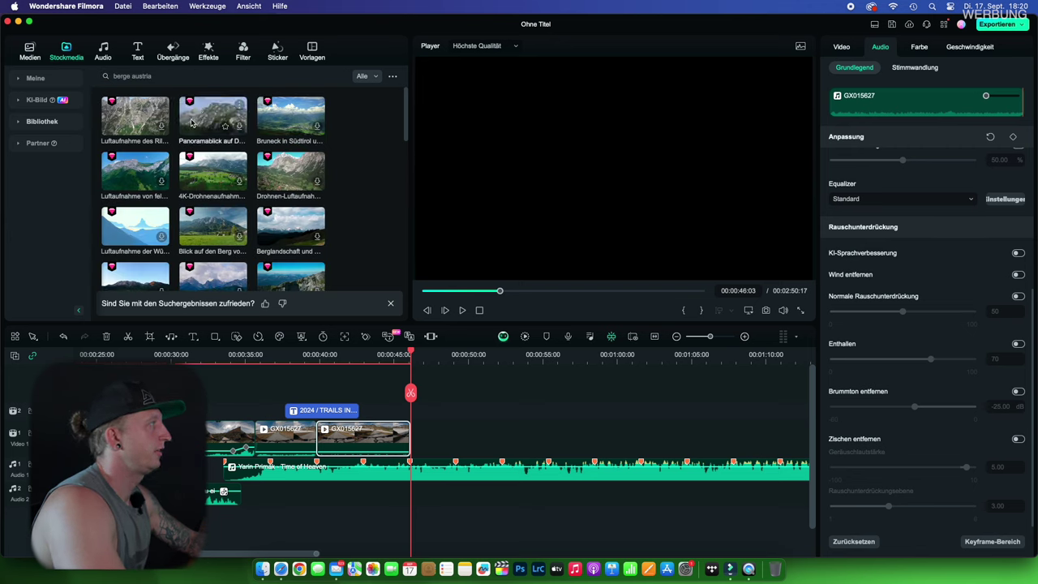
scroll(218, 215, "down", 3)
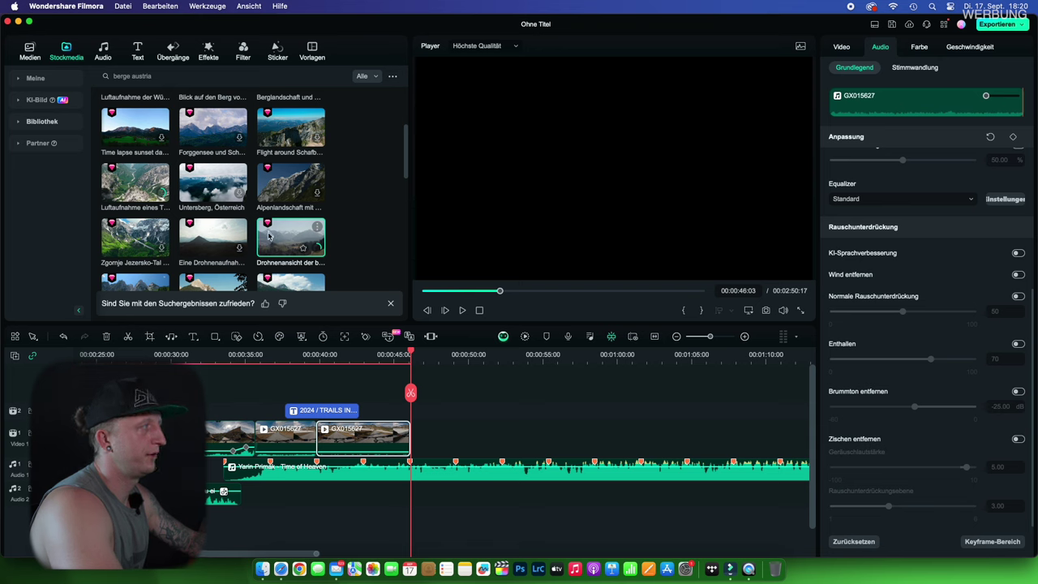
scroll(265, 241, "down", 2)
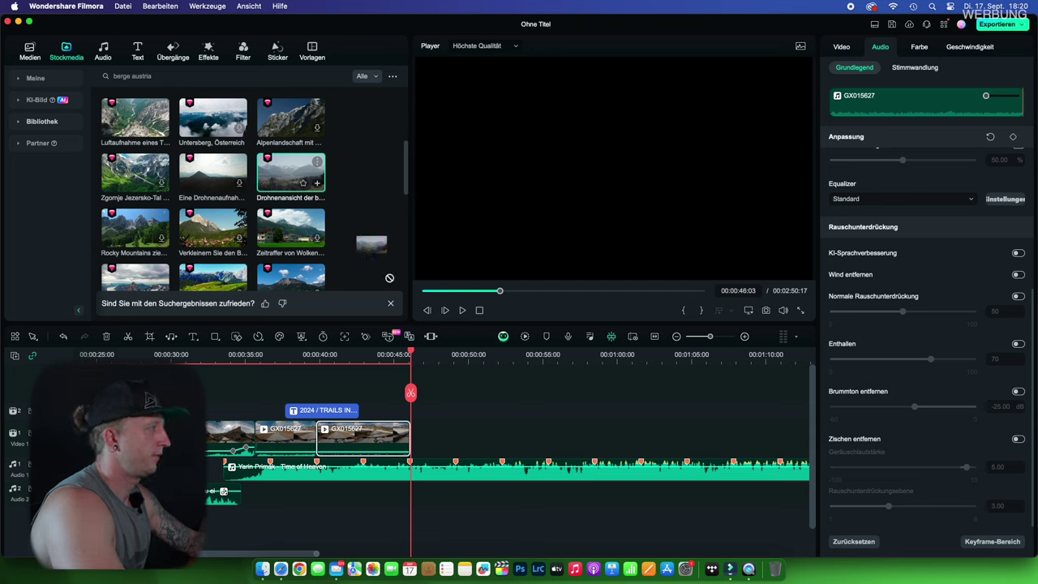
left_click_drag(389, 278, 438, 384)
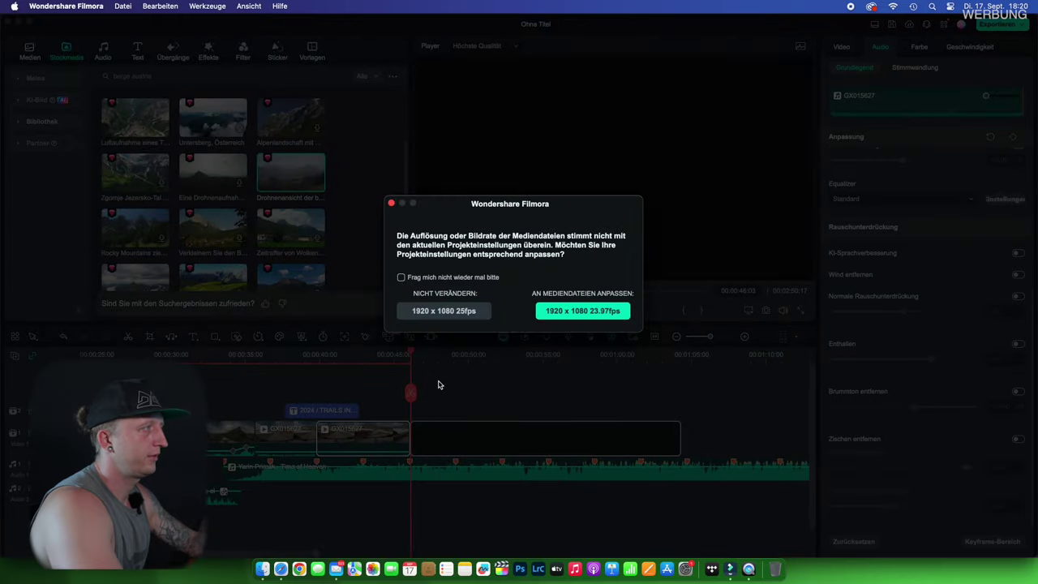
Keep the project at 1920 x 1080 25fps ('Nicht verändern') and preview the cut into the drone clip
left_click(458, 312)
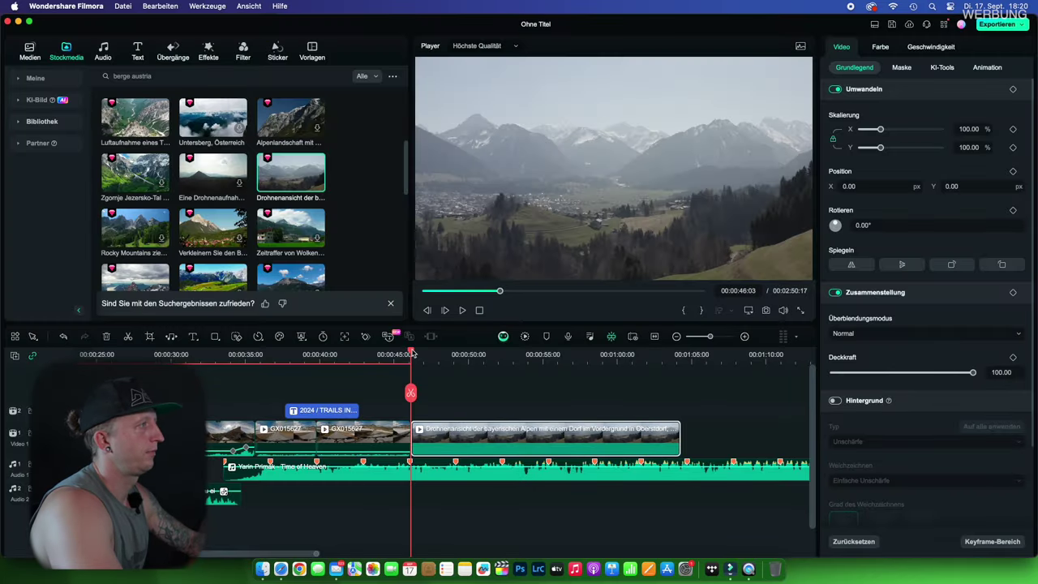
left_click_drag(412, 353, 397, 354)
key("space")
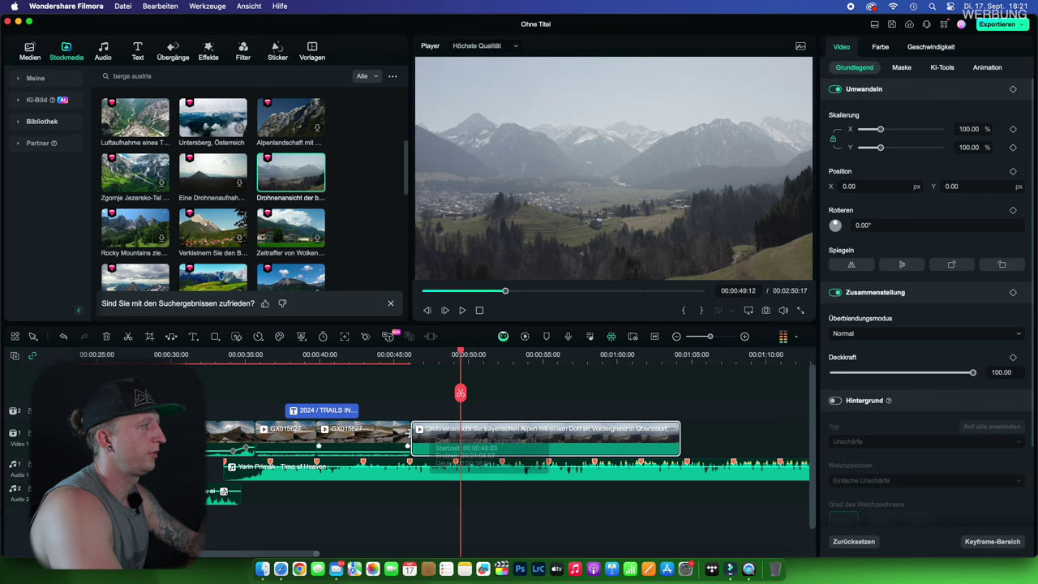
Undo the accidental shift of the drone clip and zoom the timeline out to the whole edit
mouse_move(476, 430)
left_mouse_down()
mouse_move(524, 431)
mouse_move(451, 430)
left_mouse_up()
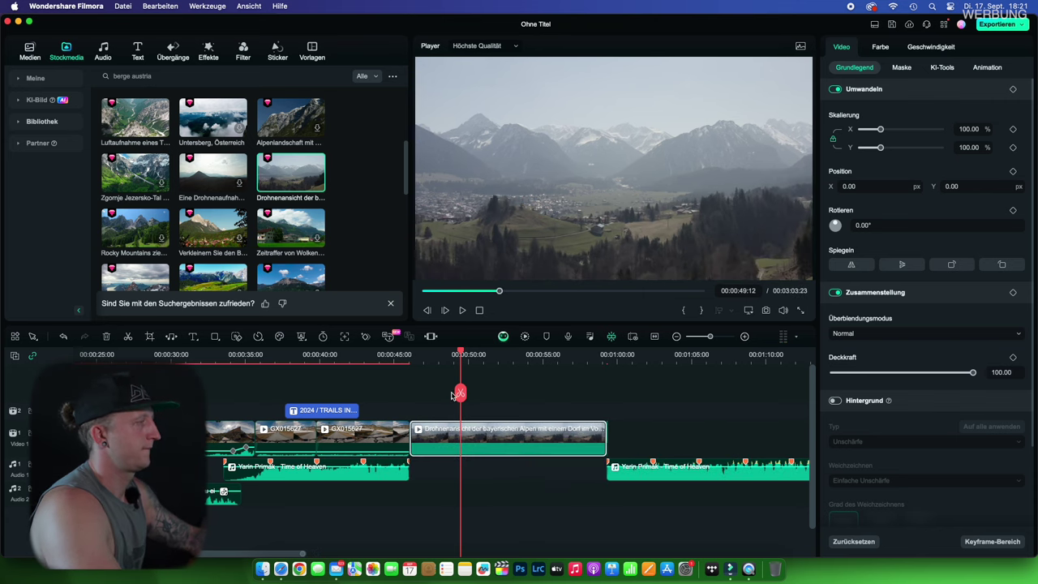
key("super+z")
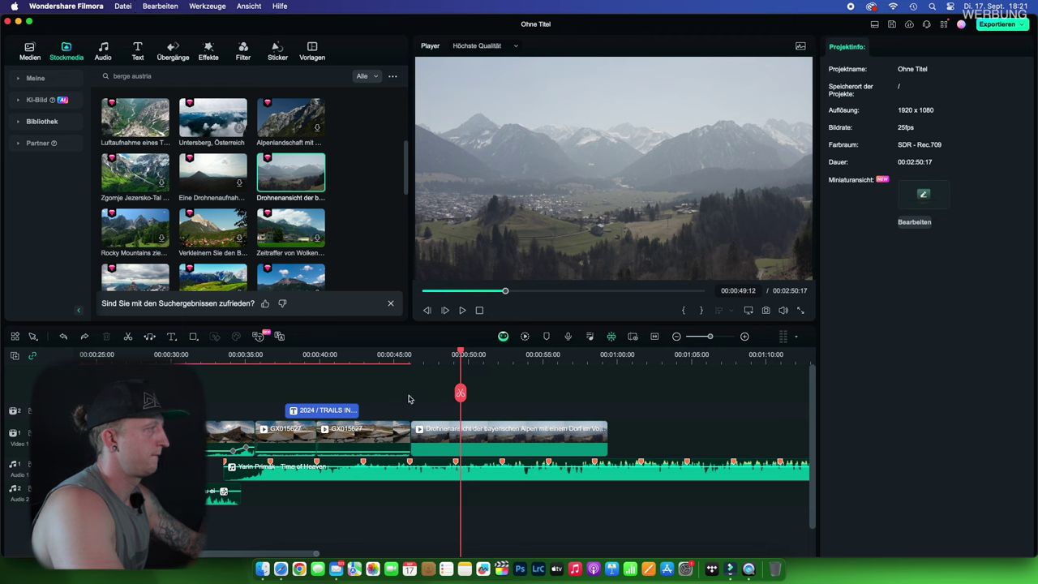
key("super+minus")
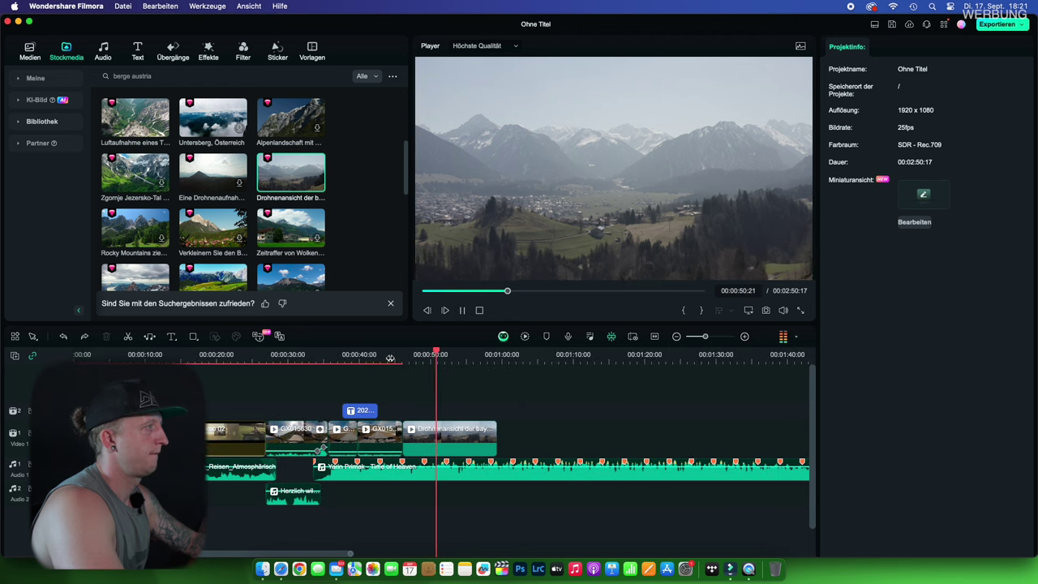
Select the drone clip and replay the edit from the beginning
left_click(394, 355)
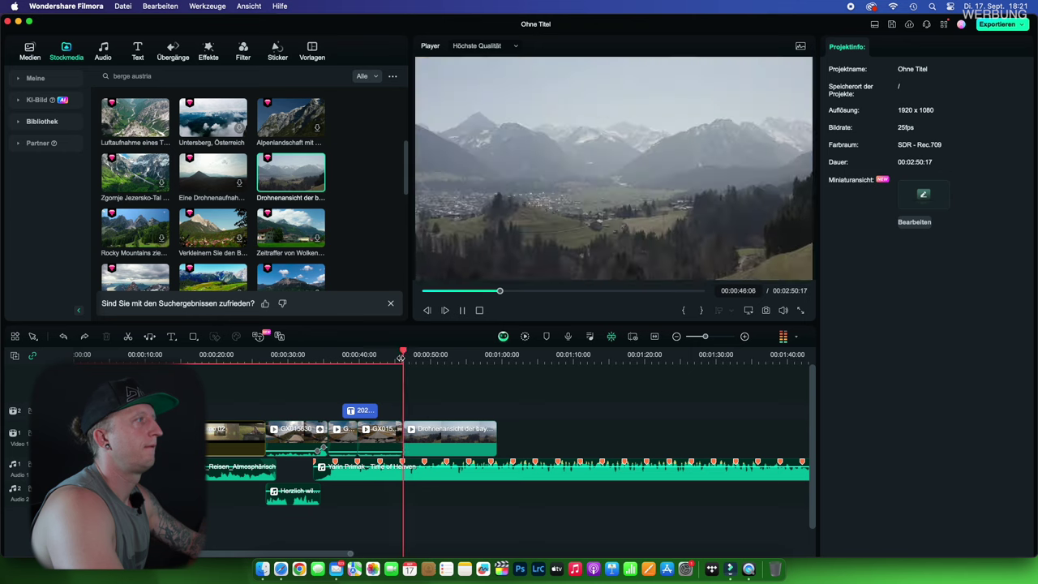
key("space")
left_click(431, 442)
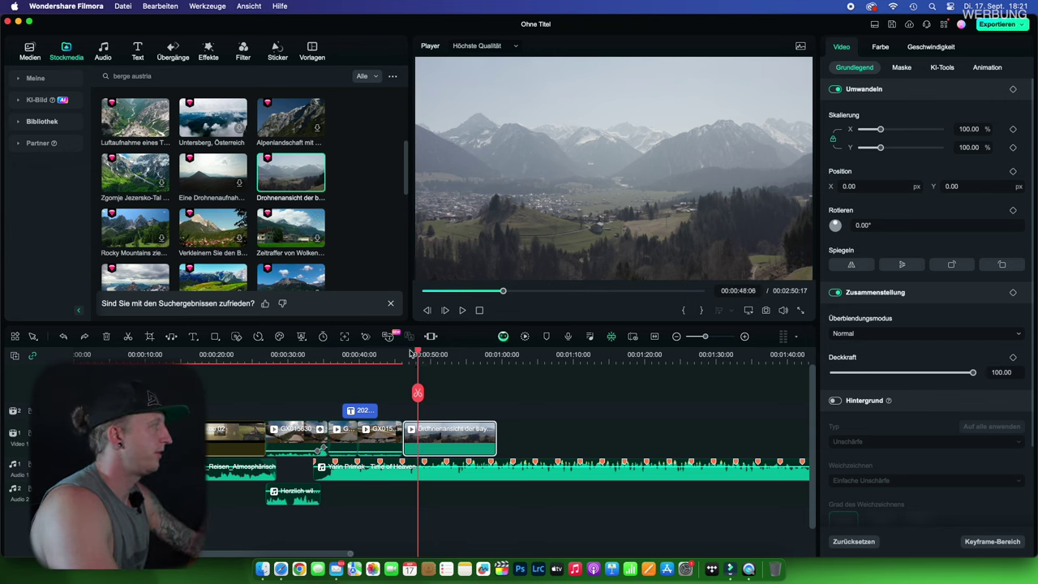
left_click_drag(411, 353, 18, 363)
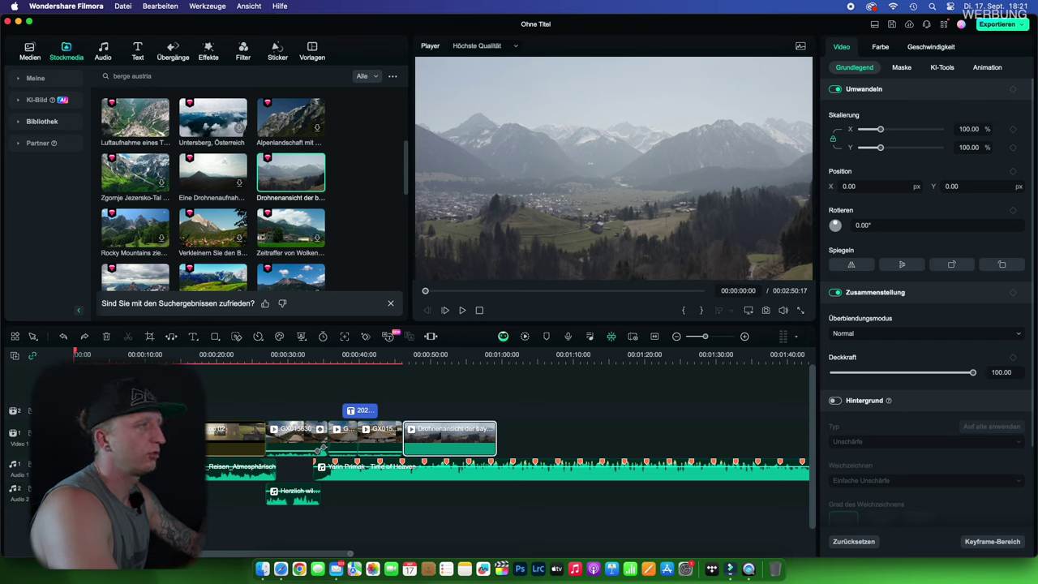
key("space")
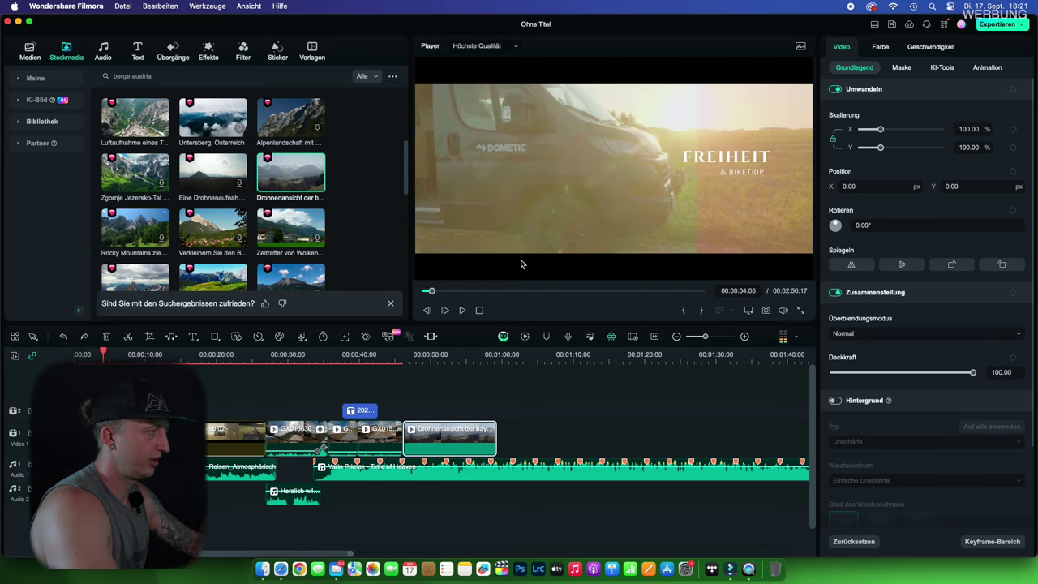
Cut the music at the drone clip's end (00:59:09), delete the remainder, and fade it out
left_click(497, 354)
left_click(509, 461)
key("super+b")
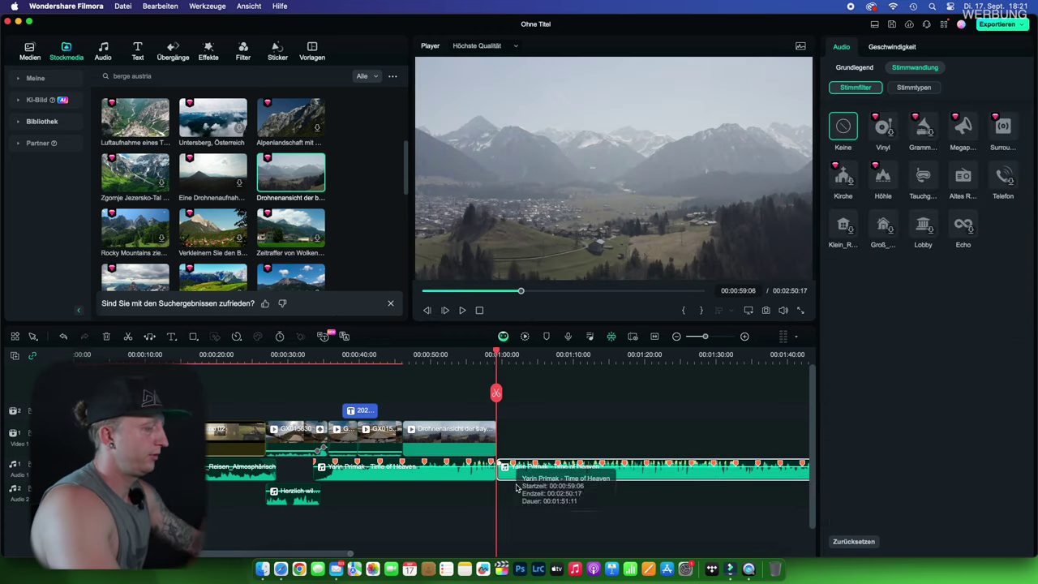
key("Delete")
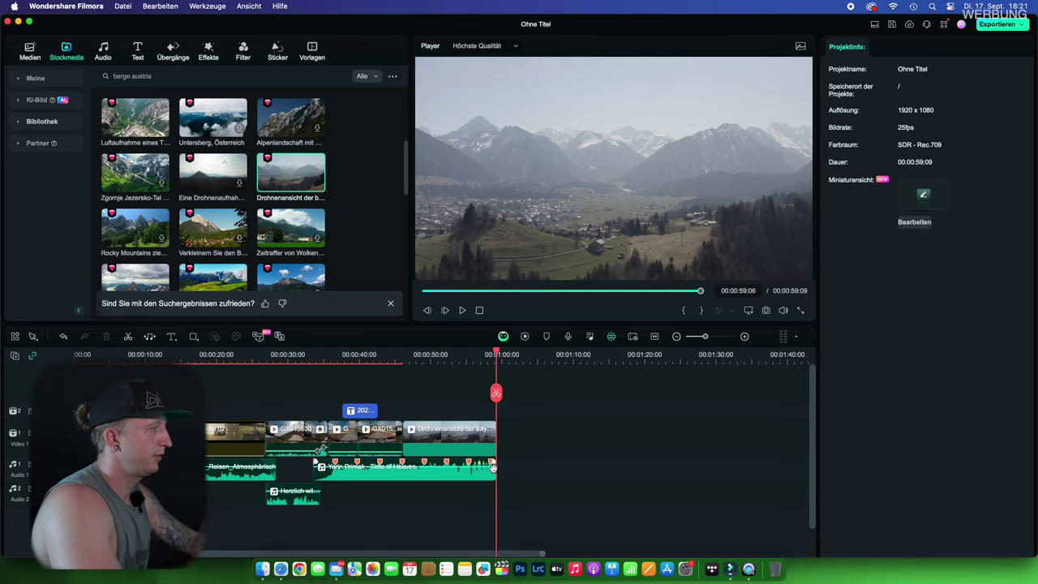
left_click_drag(493, 462, 439, 461)
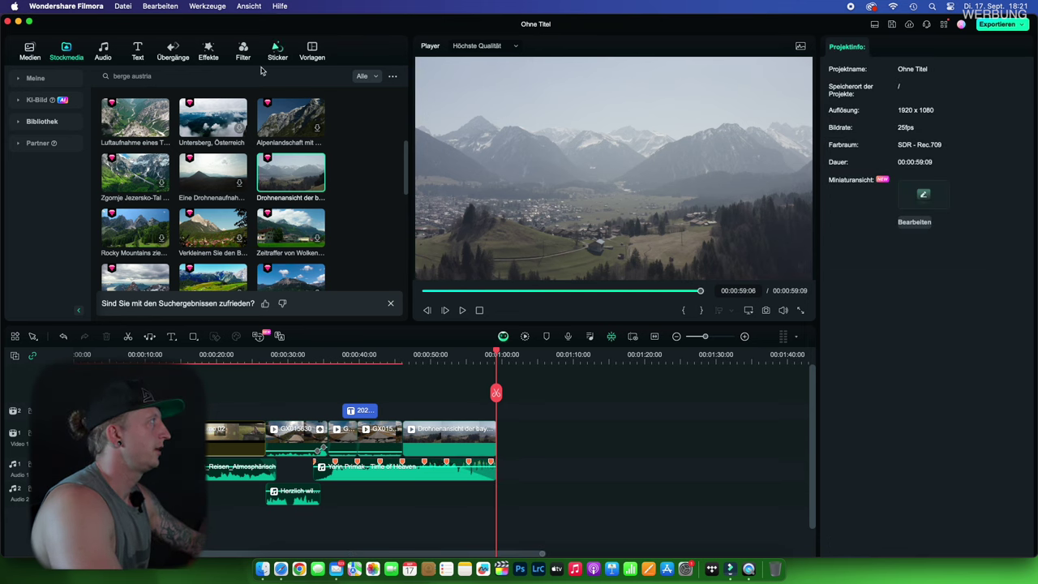
Search transitions for 'blende' and drop Graustufen verblassen onto the cut into the drone clip
left_click(173, 50)
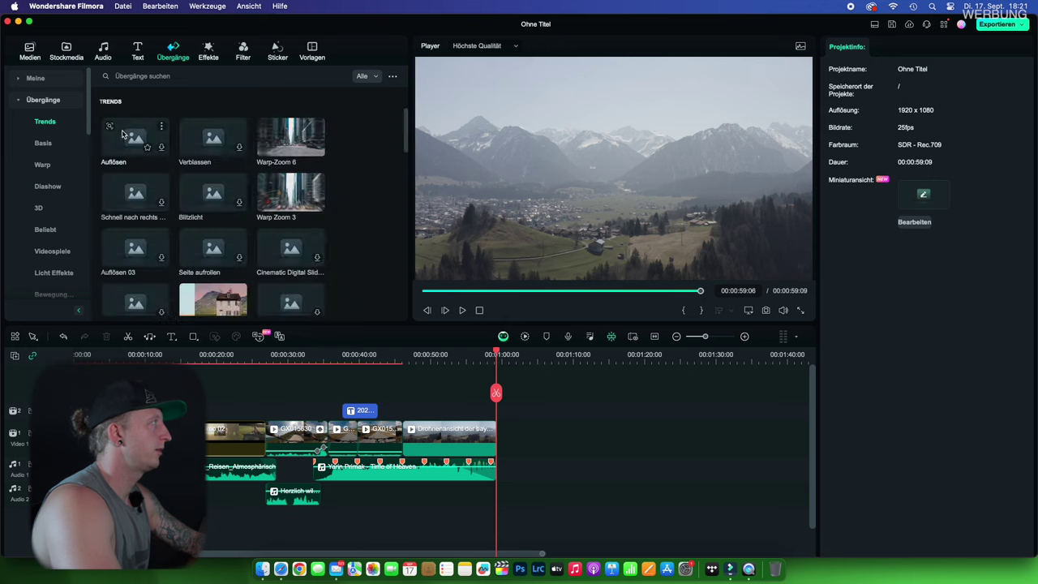
left_click(169, 75)
type("aus")
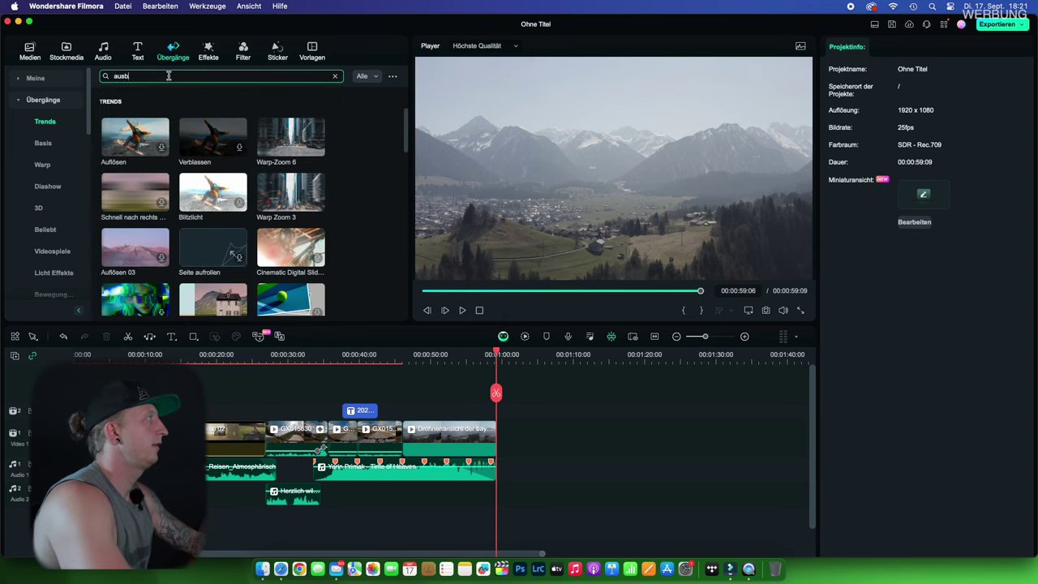
type("blende")
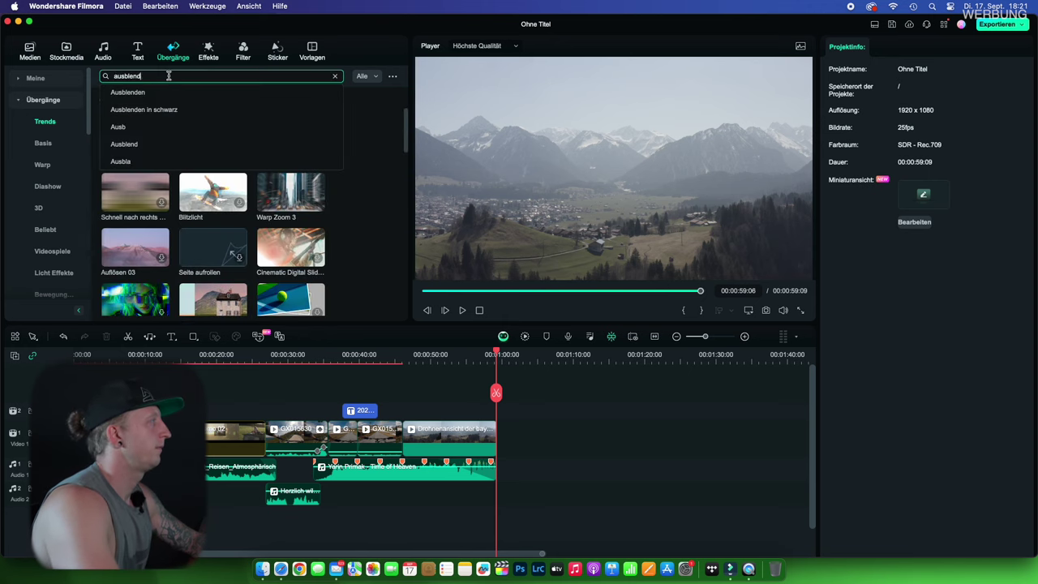
key("Return")
mouse_move(127, 114)
left_mouse_down()
mouse_move(487, 436)
mouse_move(429, 441)
left_mouse_up()
Set the 2-second transition to Überlappung mode and rewind the playhead to the start
left_click(403, 446)
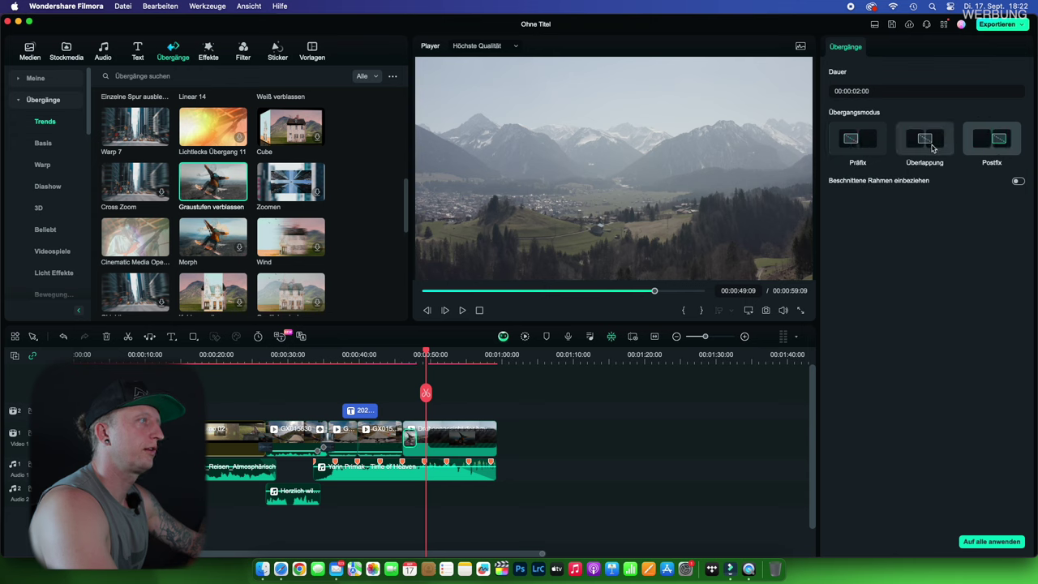
left_click(866, 151)
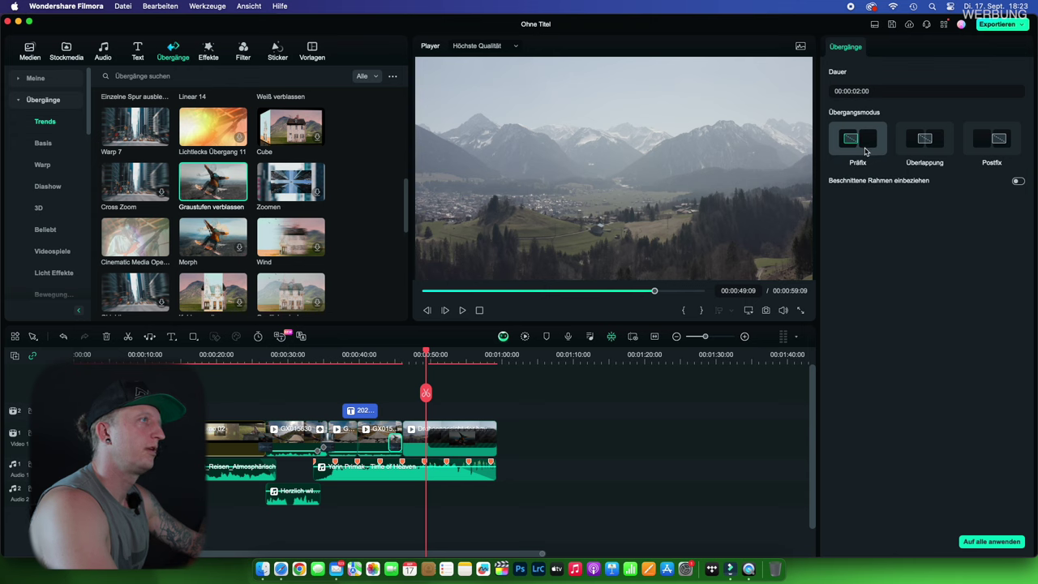
left_click(922, 147)
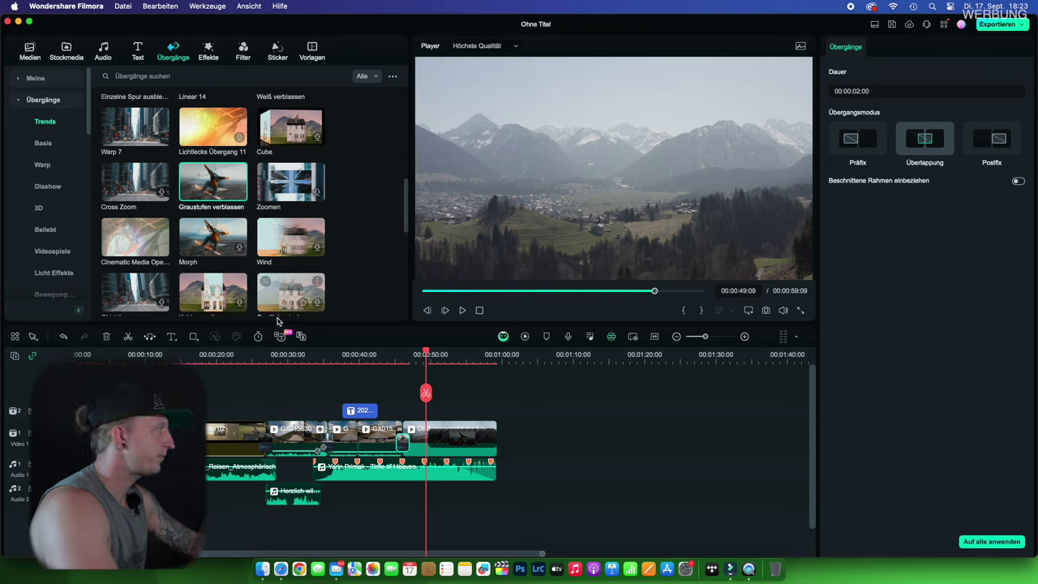
left_click(99, 357)
left_click_drag(82, 351, 35, 351)
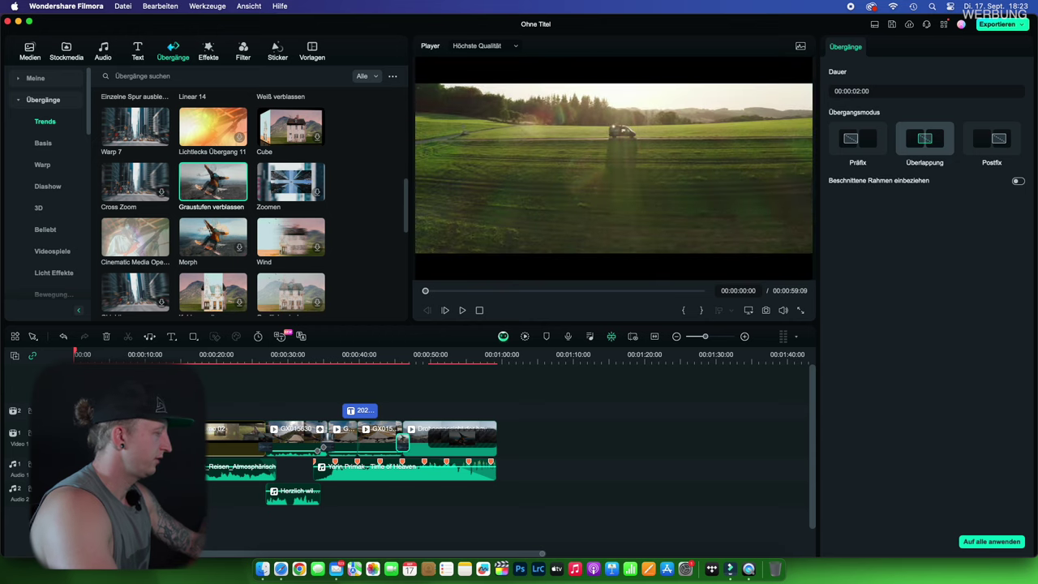